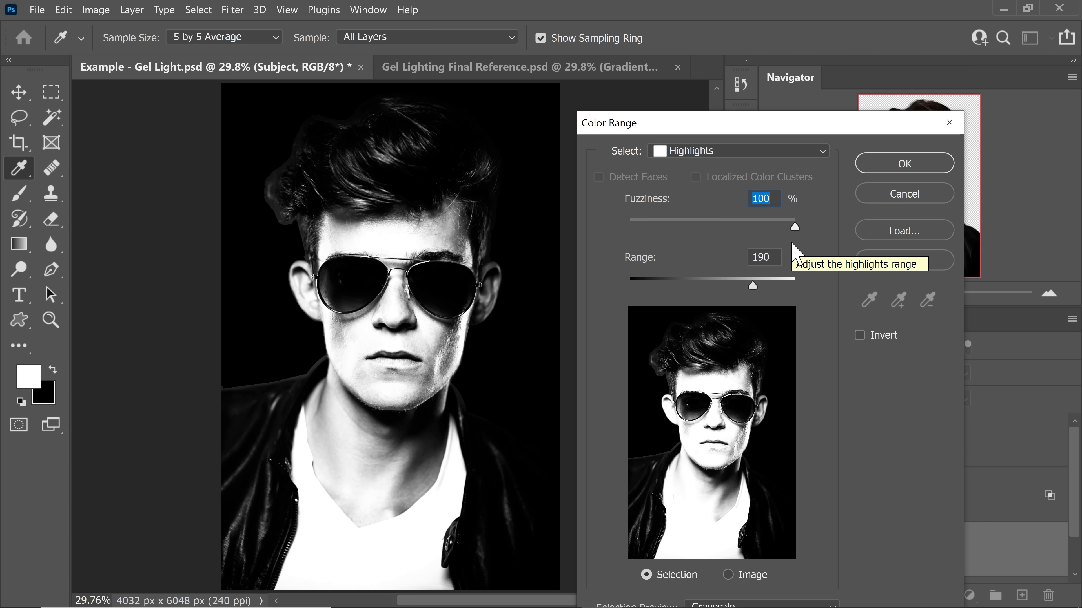
Step: Set the Highlights range to 255 in Color Range, keeping the Grayscale selection preview
drag(755, 289, 700, 290)
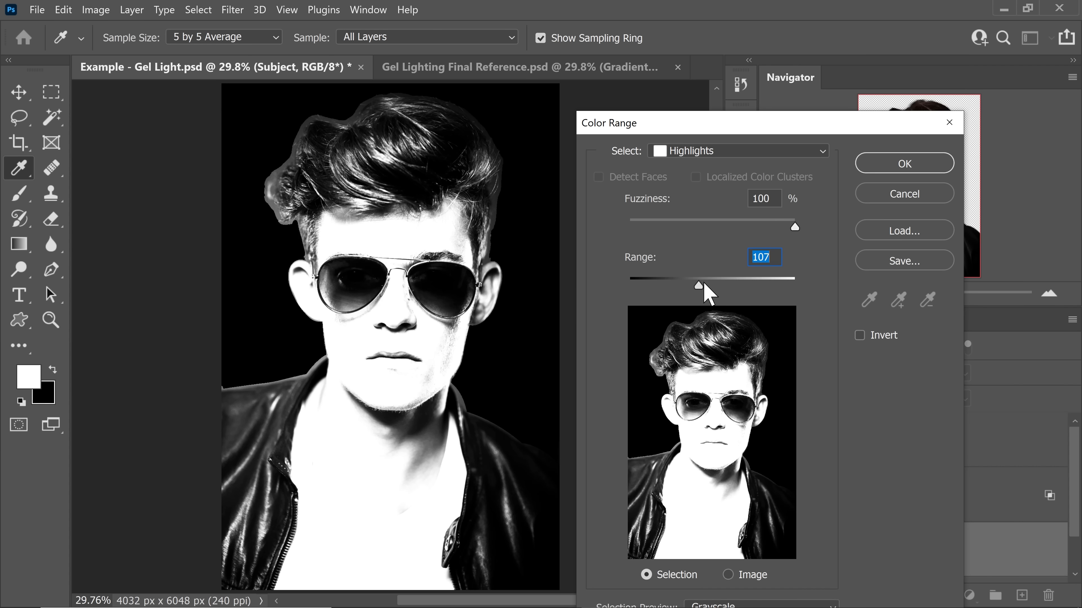
drag(699, 290, 741, 276)
drag(682, 117, 677, 80)
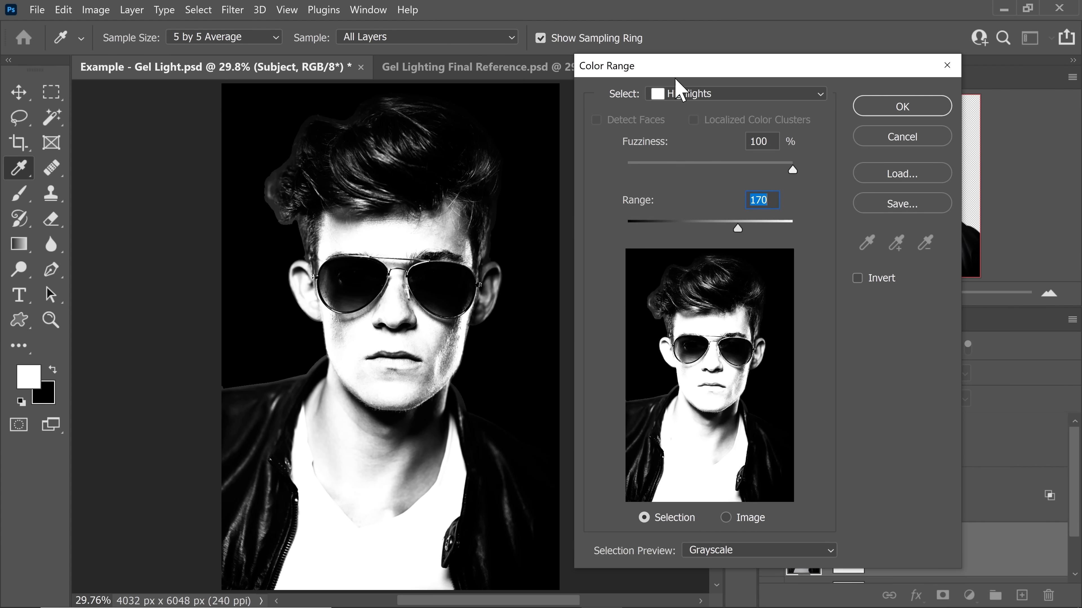
click(723, 552)
click(720, 545)
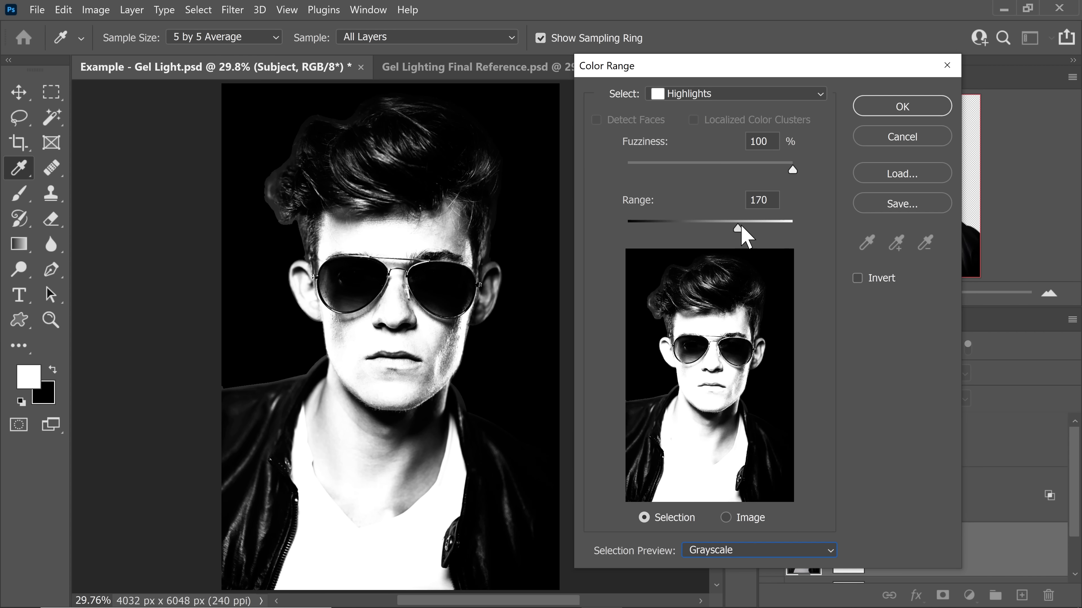
drag(741, 230, 804, 242)
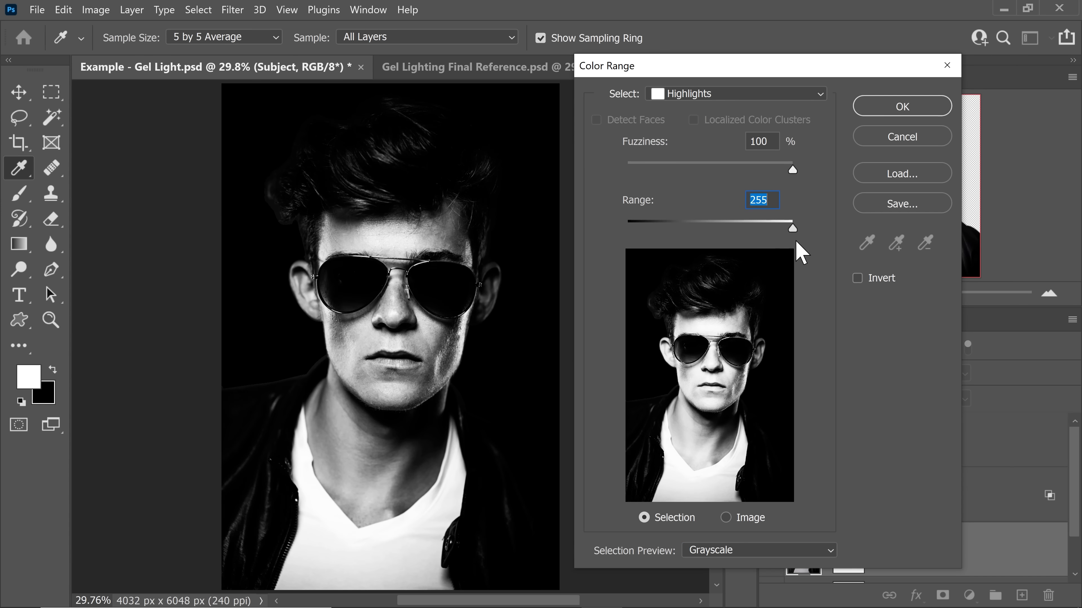
click(364, 350)
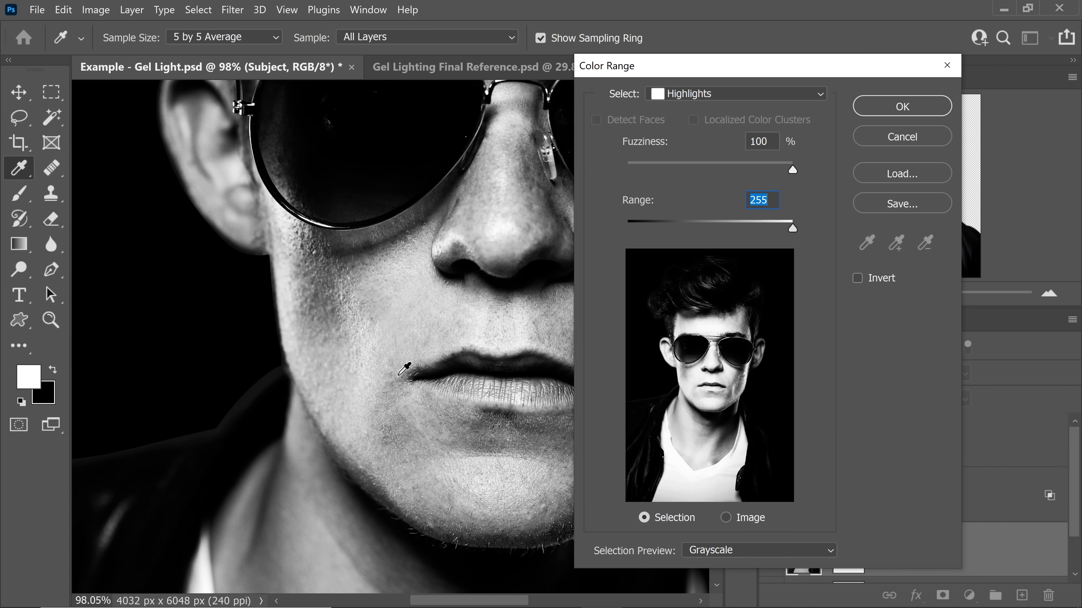
key(ctrl+0)
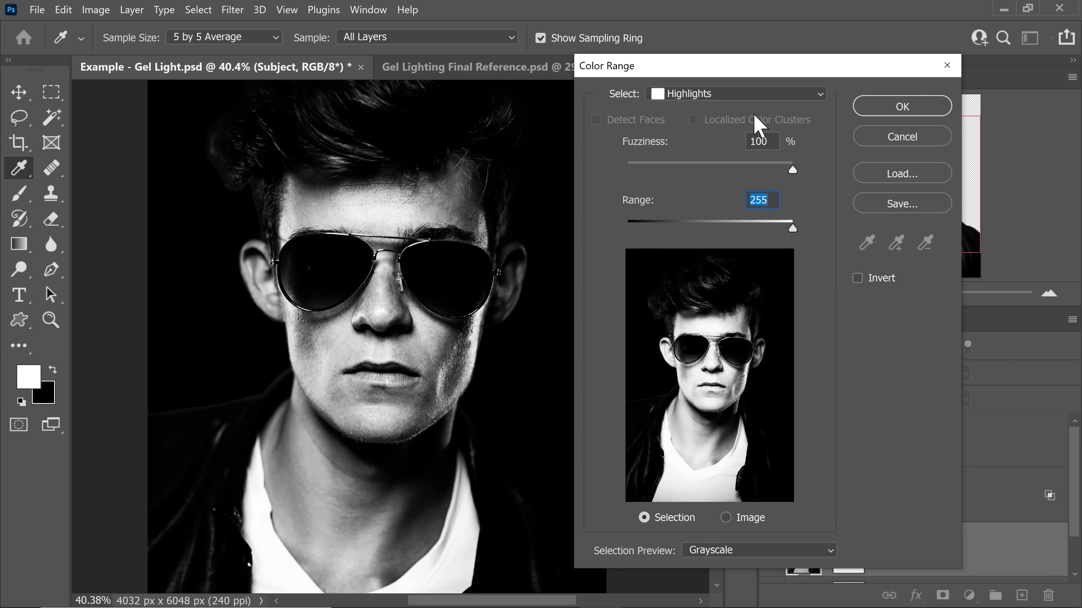
Step: Lower the highlights fuzziness to 75% and create the Color Range selection
drag(787, 171, 744, 173)
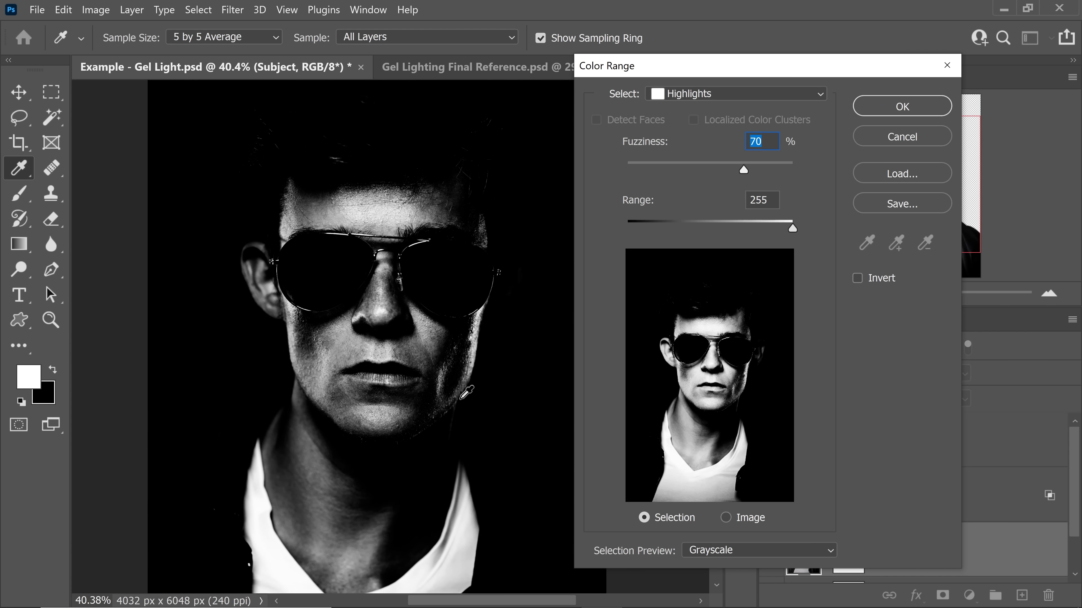
drag(744, 171, 751, 166)
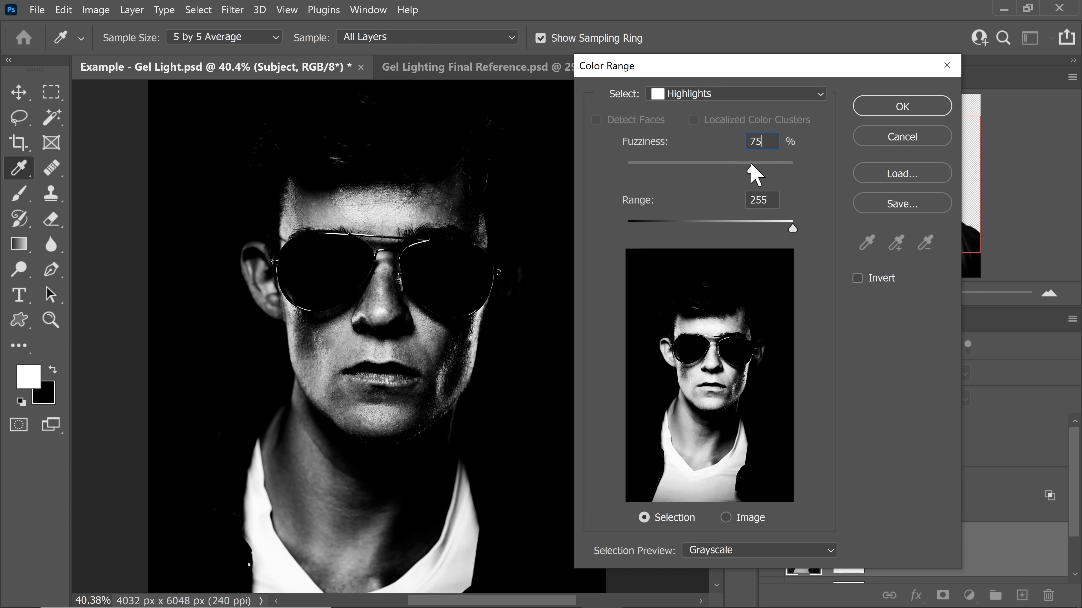
click(899, 107)
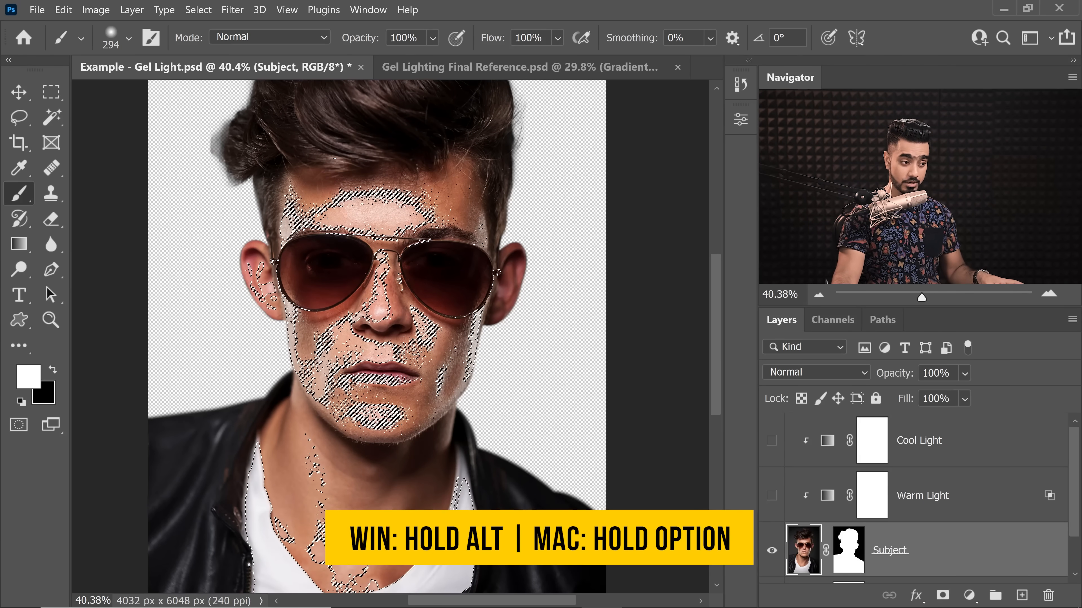
Step: Show all layers again and prepare a soft black 461 px brush with 10% flow on the Cool Light layer mask
alt+click(772, 552)
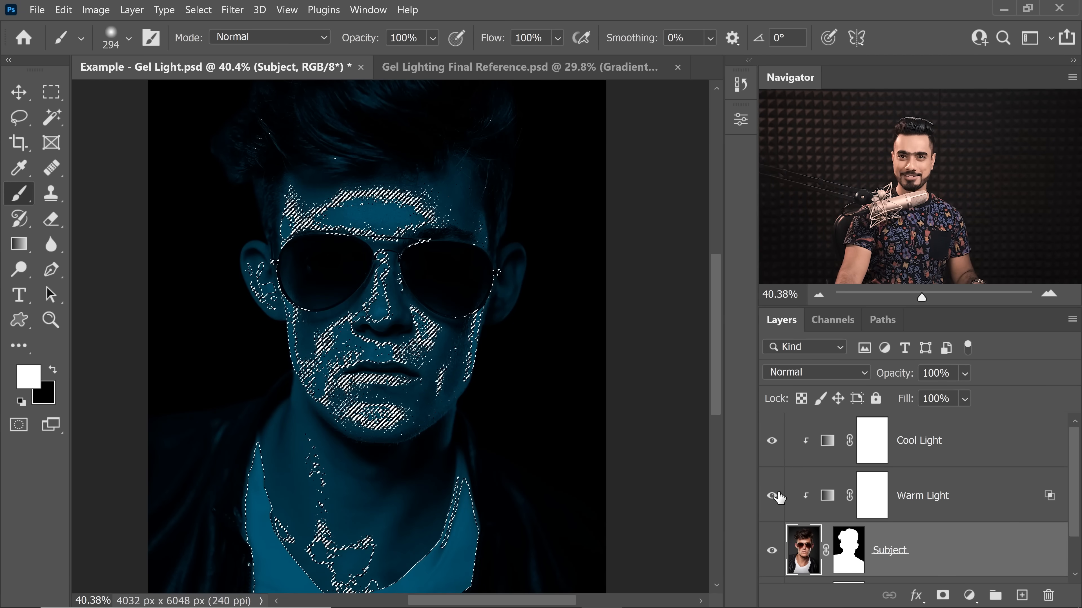
click(879, 446)
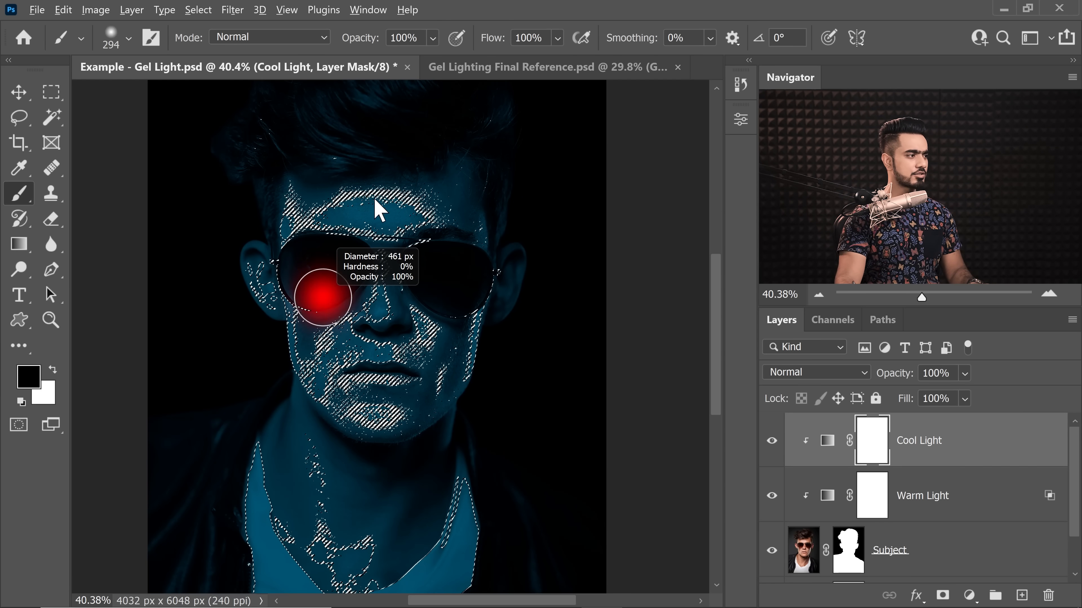
drag(542, 38, 508, 39)
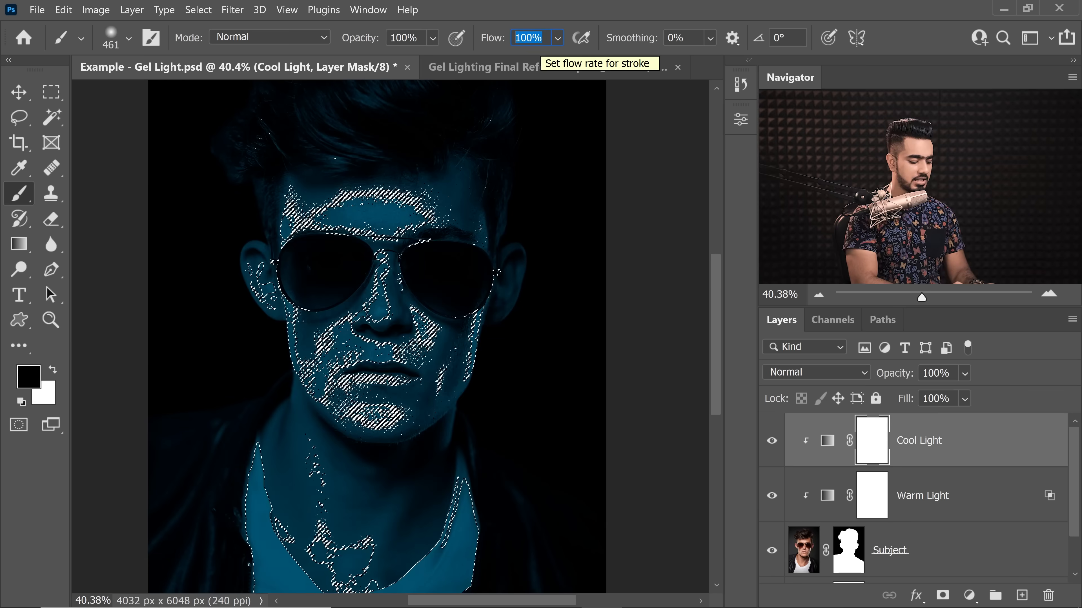
text(10)
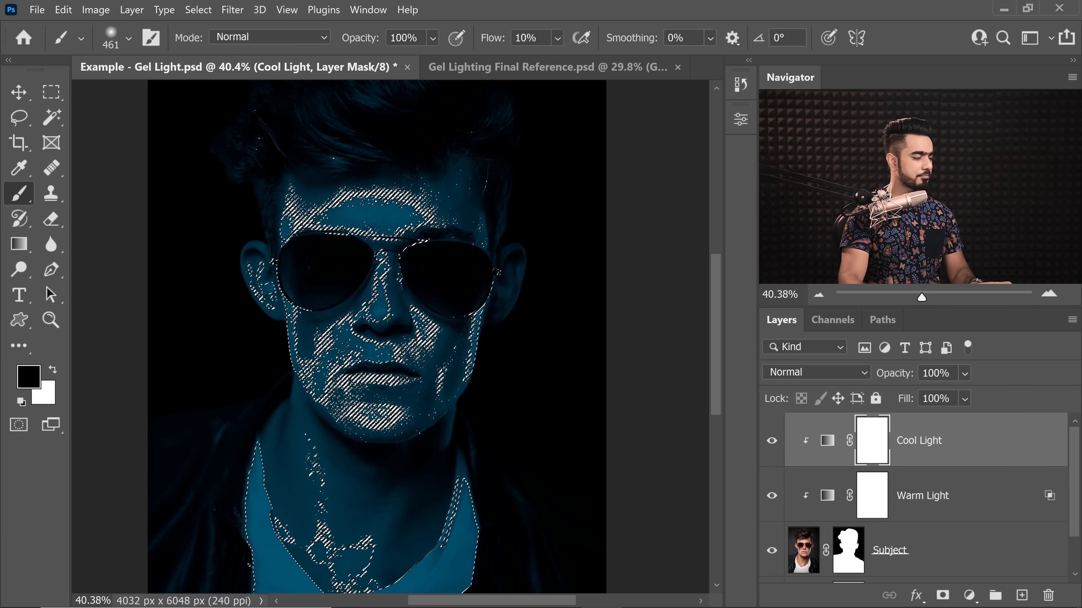
Step: Paint black on the Cool Light mask over the face's highlights with the selection edges hidden to reveal the warm light
drag(487, 346, 521, 353)
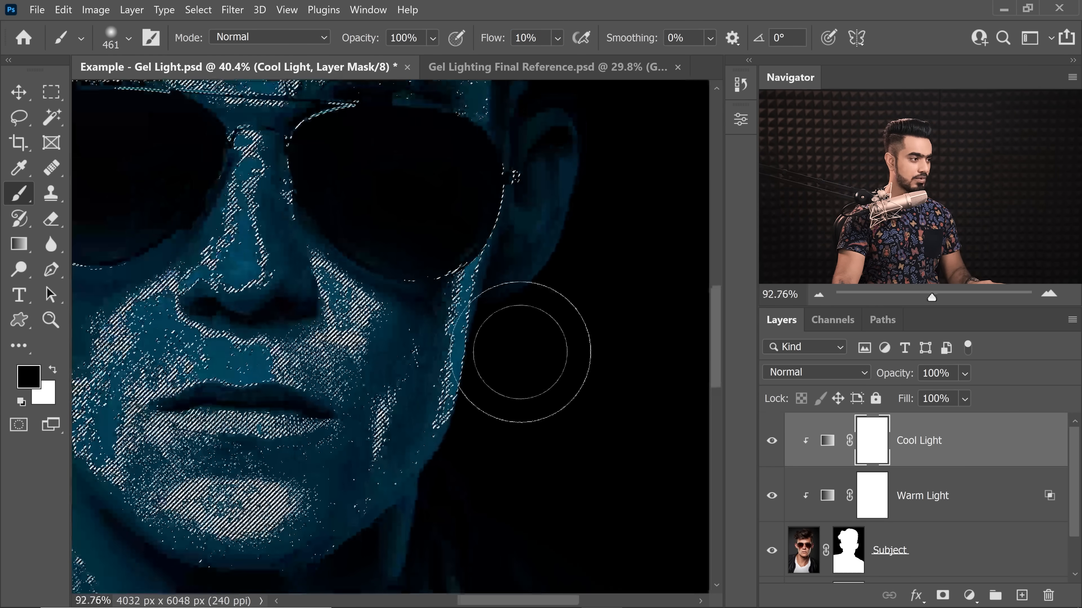
mouse_move(464, 314)
mouse_down()
mouse_move(446, 311)
mouse_move(469, 398)
mouse_move(445, 412)
mouse_up()
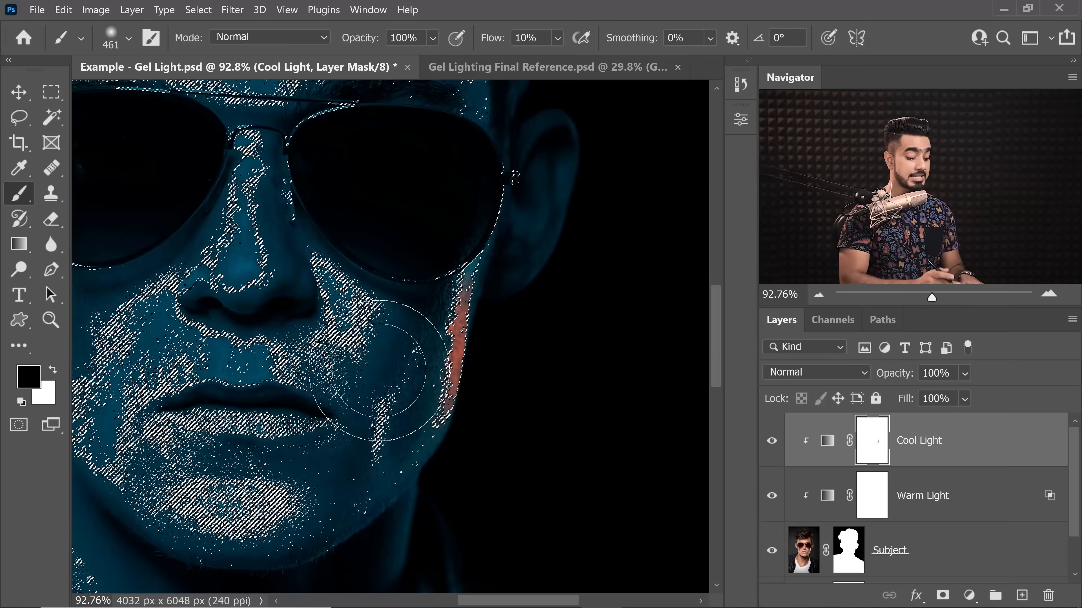
key(ctrl+h)
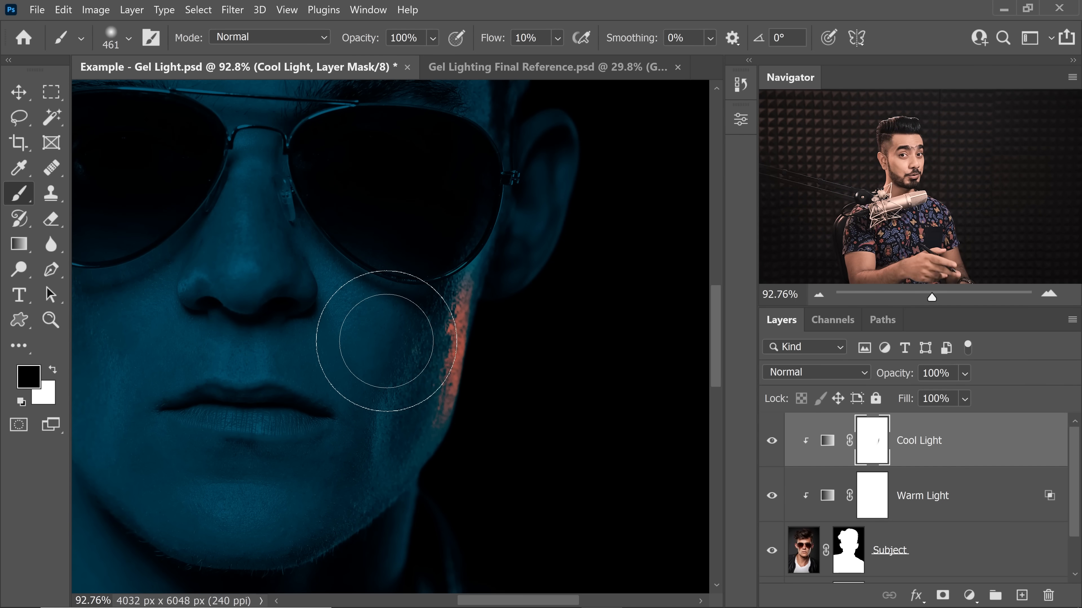
key(ctrl+h)
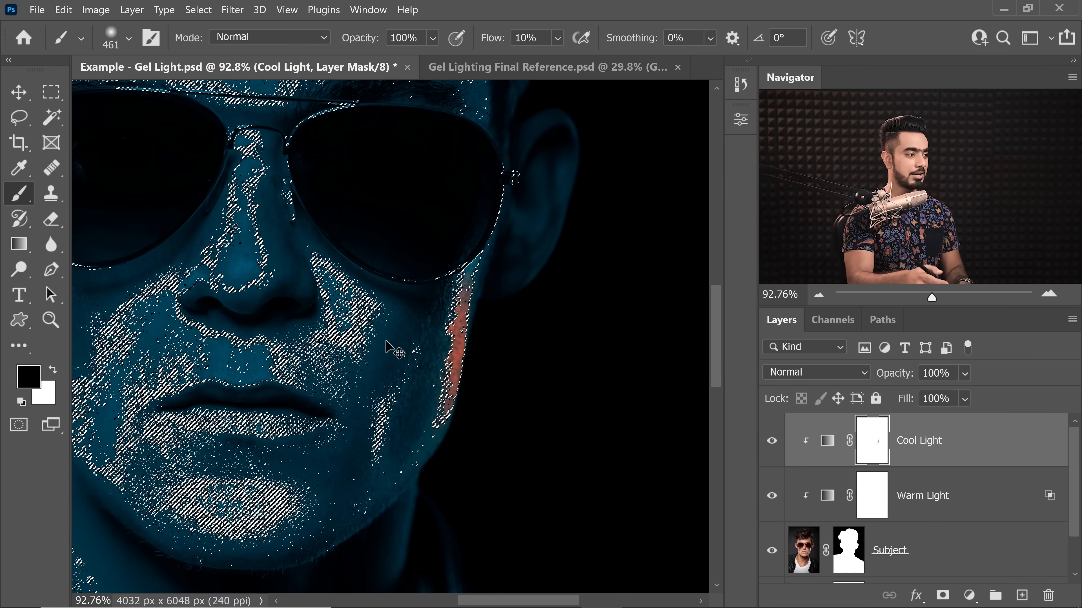
key(ctrl+h)
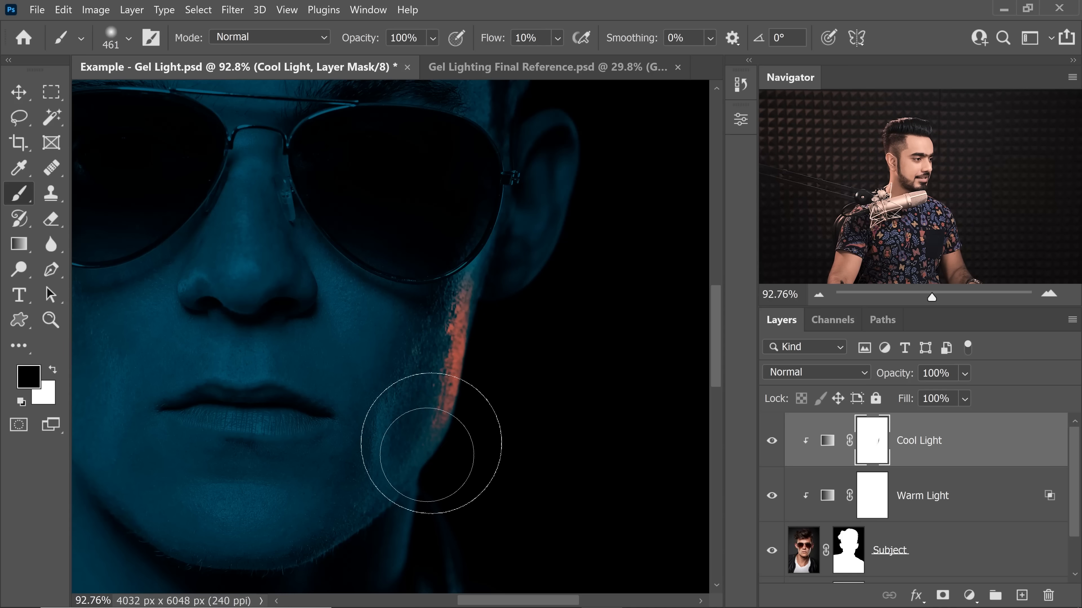
mouse_move(434, 432)
mouse_down()
mouse_move(464, 302)
mouse_move(437, 455)
mouse_up()
key(bracketleft)
key(bracketleft)
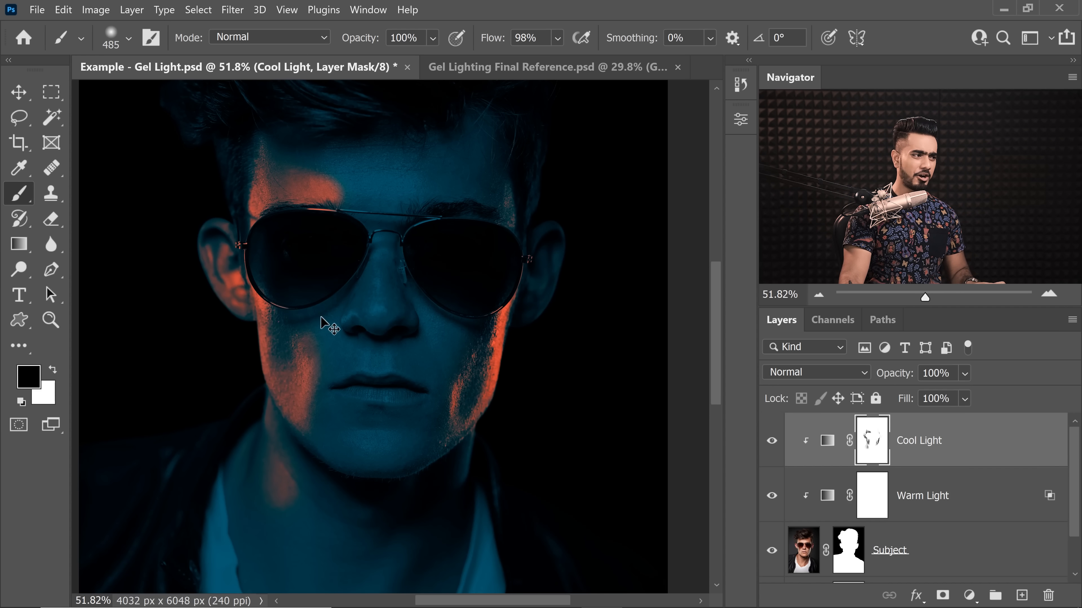
Step: Undo the Cool Light mask painting and the highlight selection
key(ctrl+z)
key(ctrl+z)
key(ctrl+z)
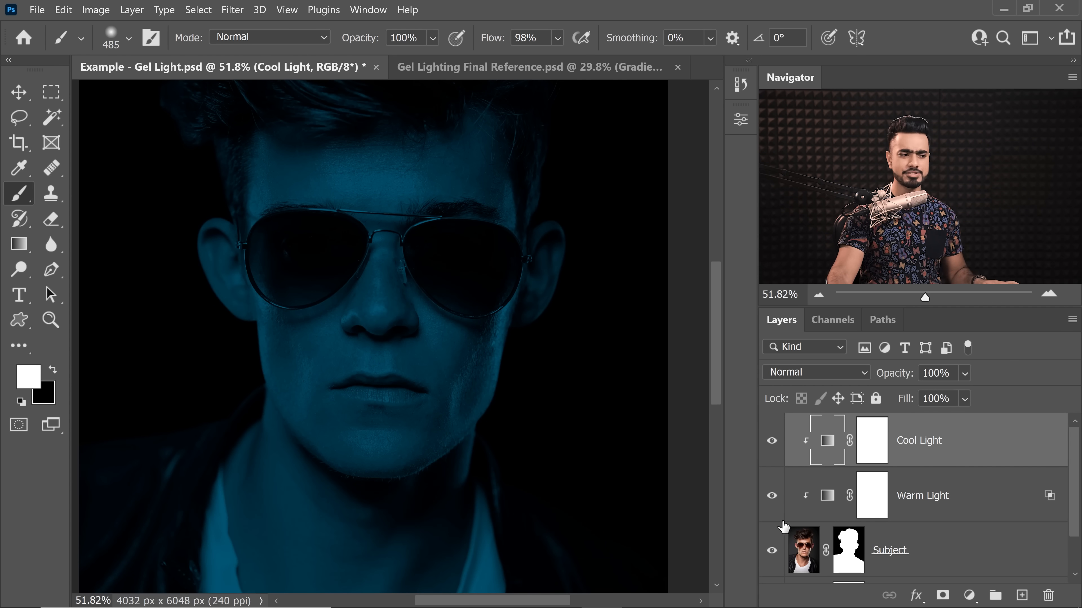
Step: Isolate the Subject layer and select its highlights with Color Range at 100% fuzziness and range 255
click(911, 560)
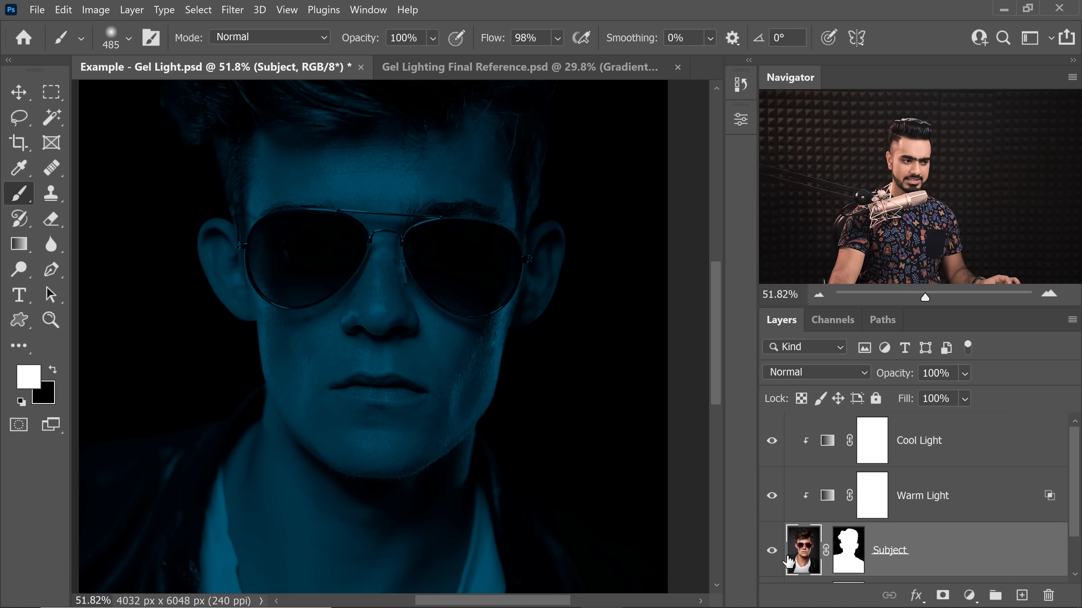
alt+click(770, 553)
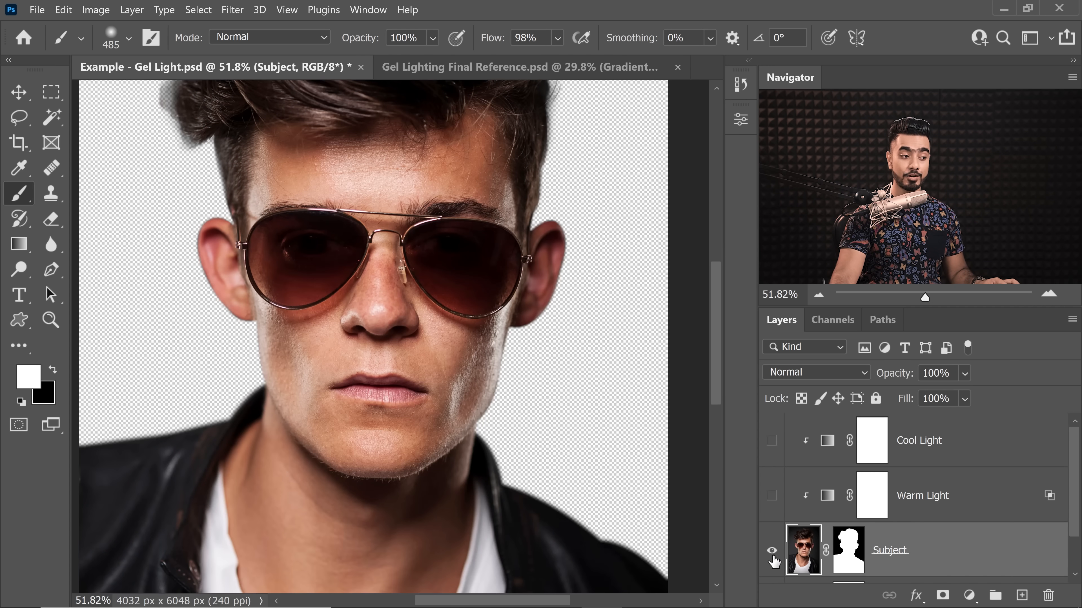
click(198, 9)
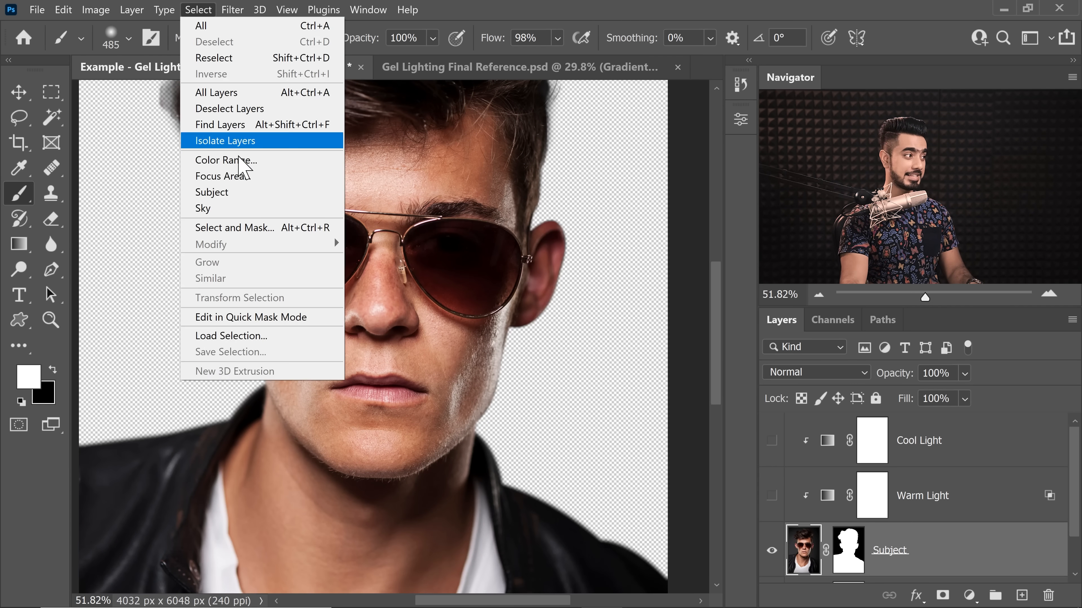
click(262, 162)
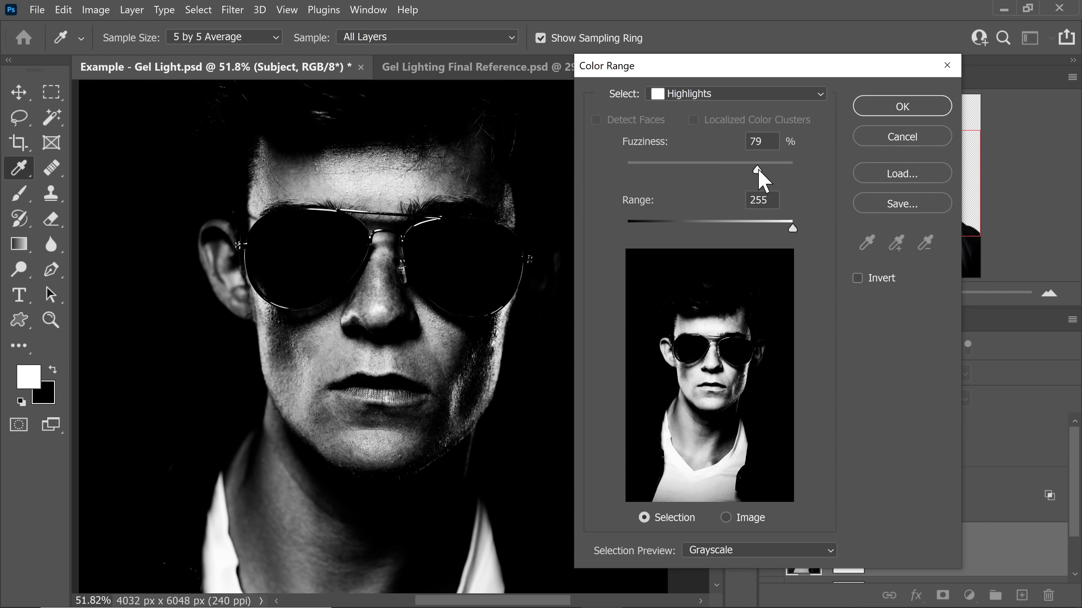
mouse_move(759, 171)
mouse_down()
mouse_move(628, 249)
mouse_move(731, 172)
mouse_move(757, 178)
mouse_up()
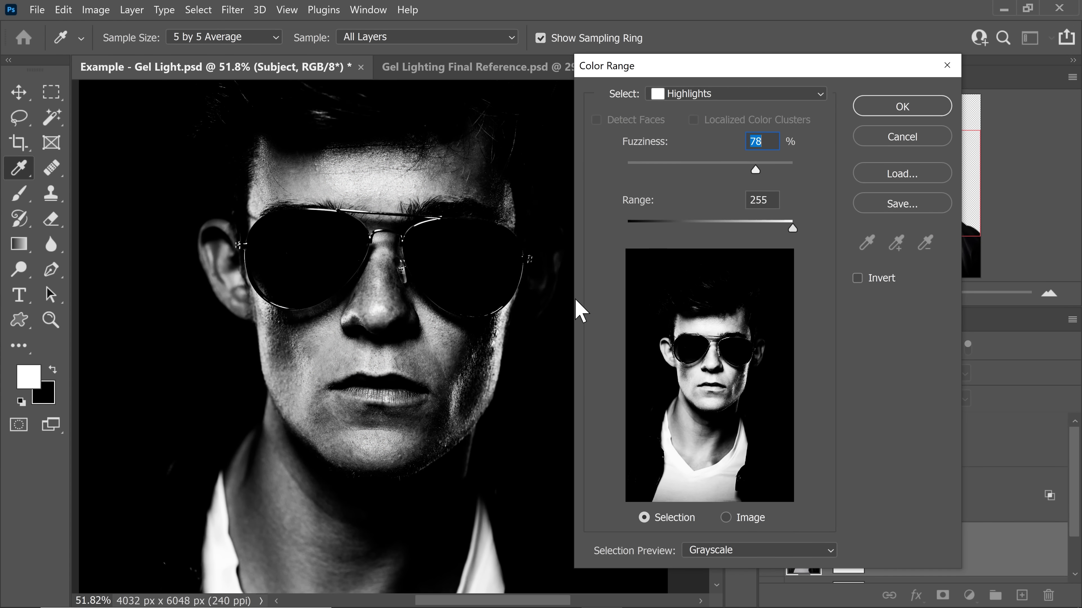
drag(524, 358, 549, 355)
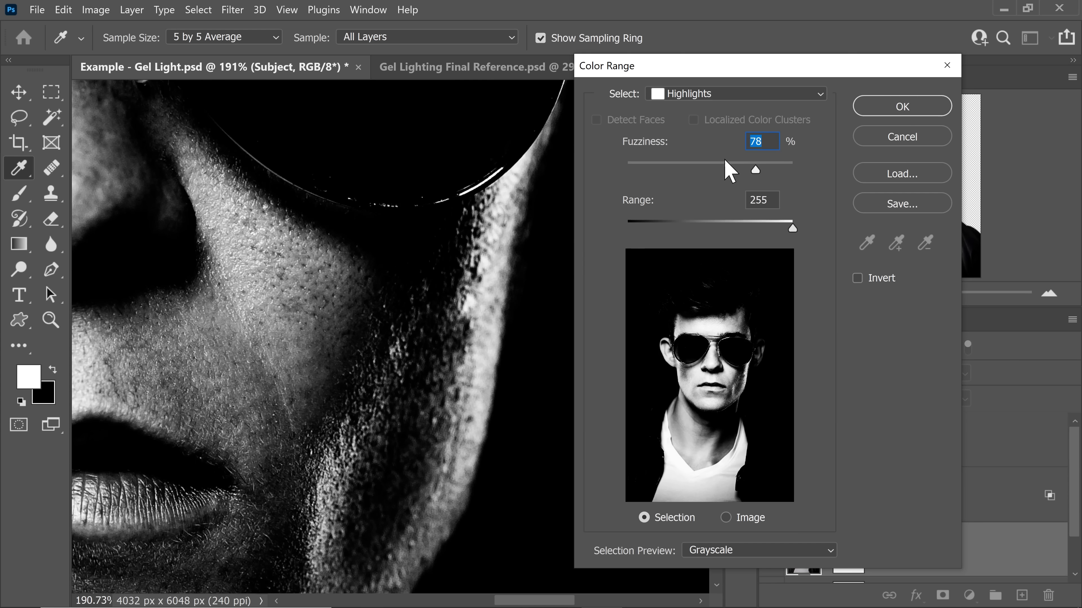
drag(756, 172, 788, 163)
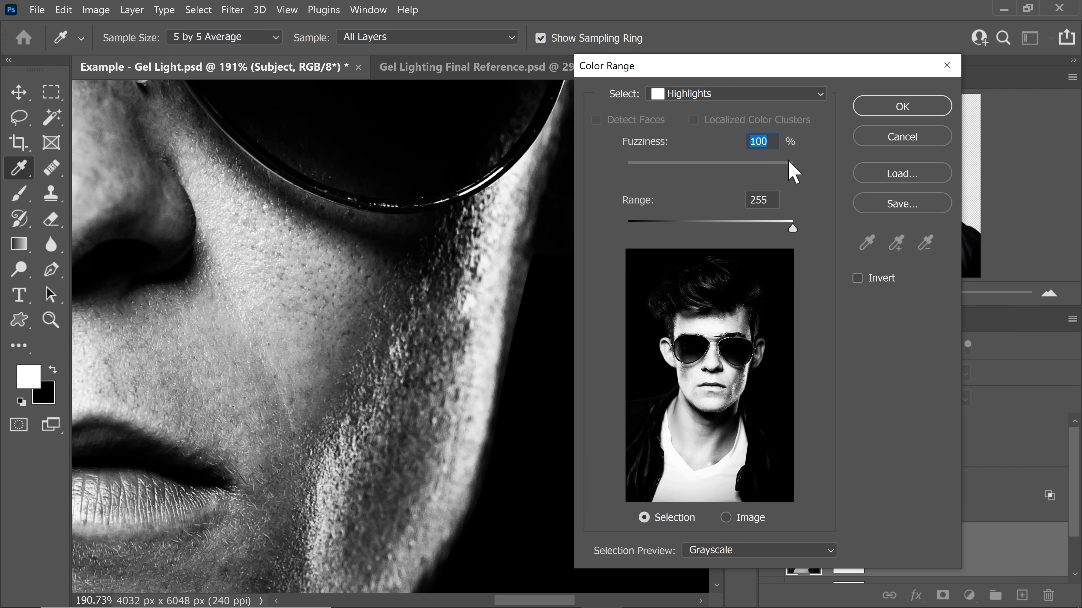
click(902, 106)
Step: Make all layers visible and target the Cool Light mask with a black brush, hiding the selection edges
key(b)
drag(494, 333, 409, 343)
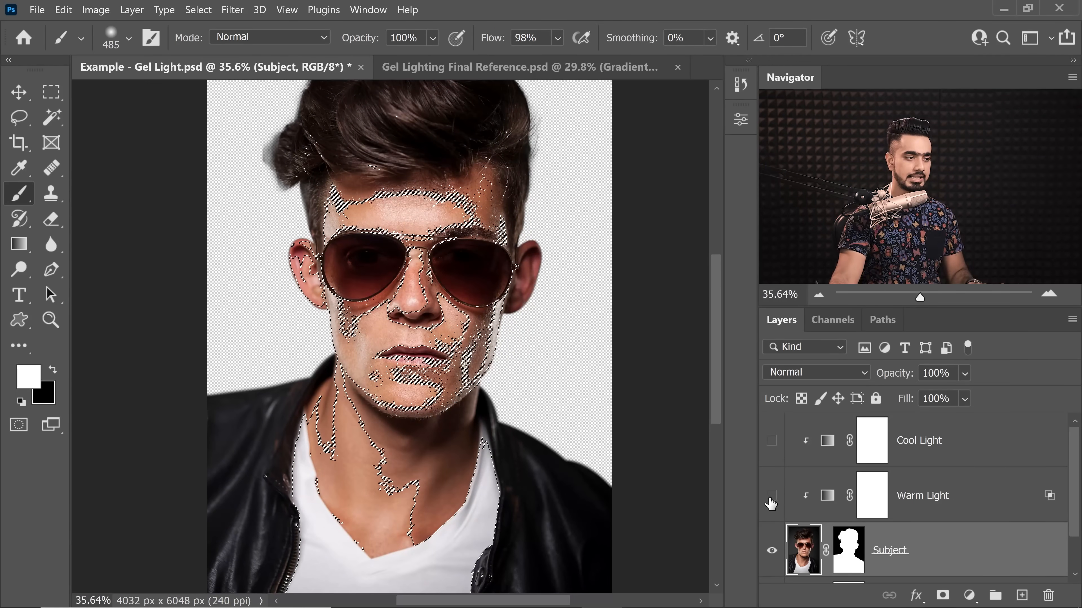
alt+click(772, 552)
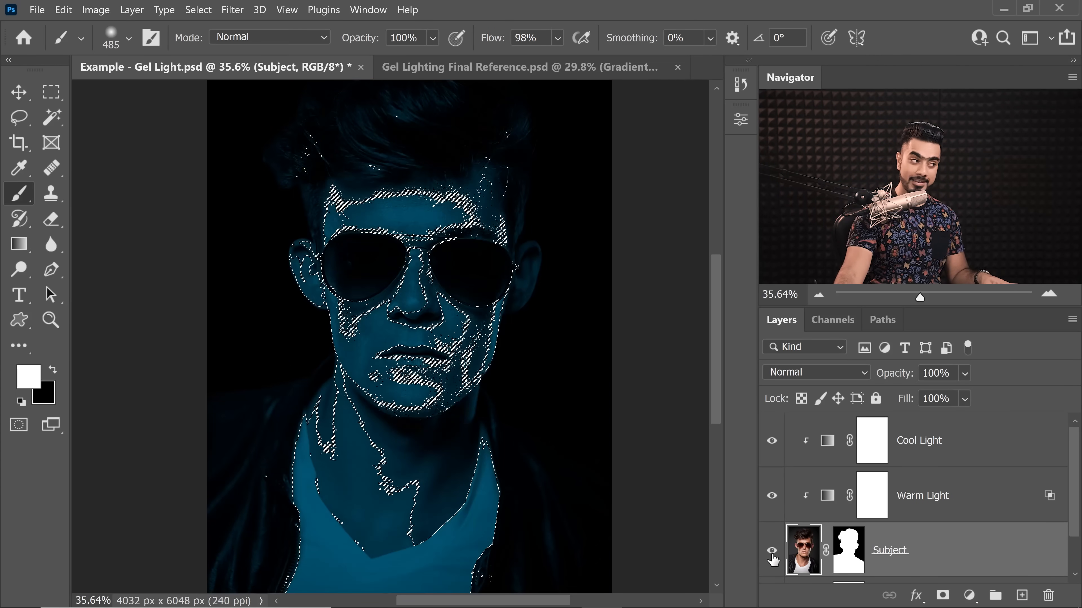
click(870, 446)
key(x)
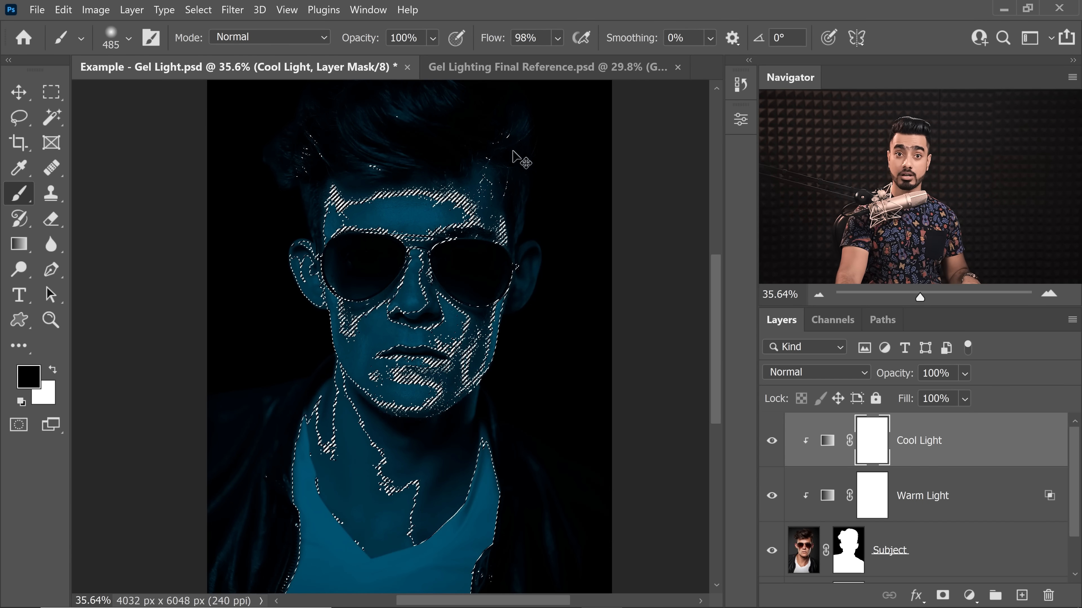
key(ctrl+d)
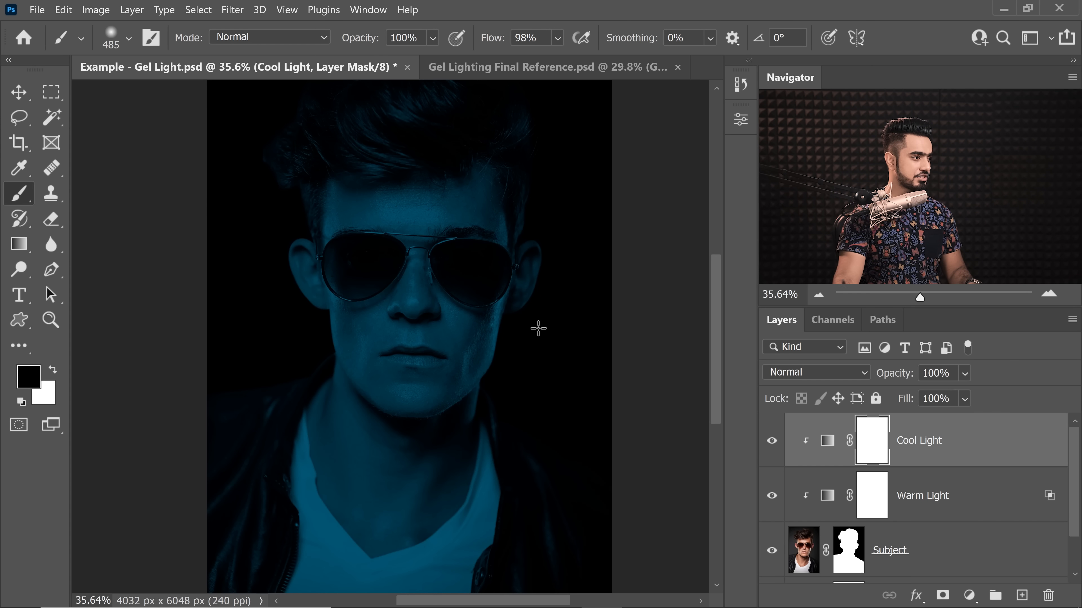
Step: Paint black on the Cool Light mask at 10% flow to reveal warm light along the cheeks, forehead sides, neck and nose
drag(539, 328, 572, 351)
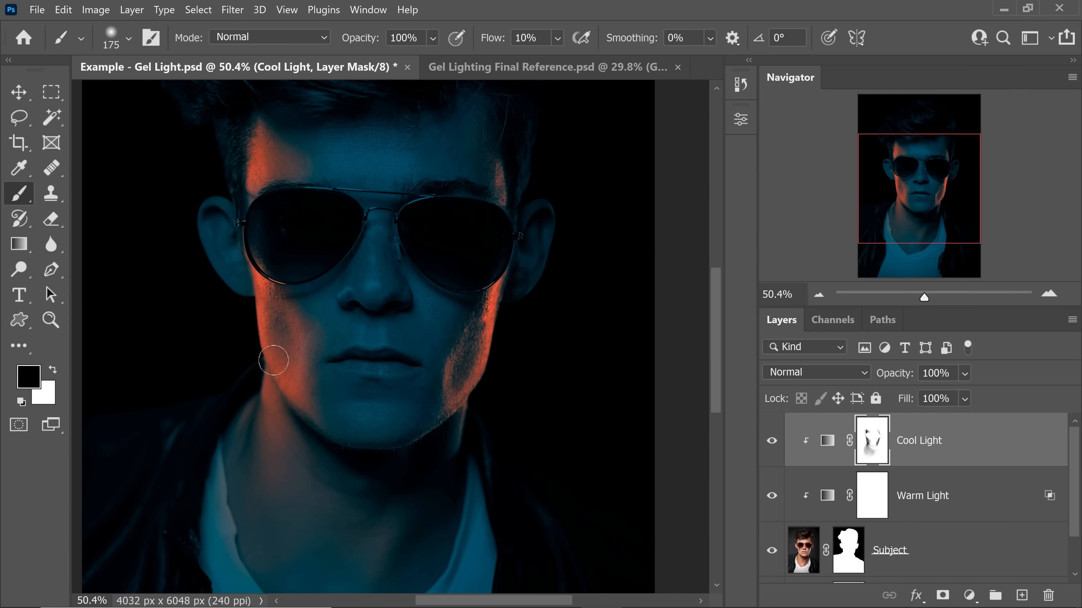
key(bracketleft)
key(bracketleft)
drag(343, 294, 371, 306)
Step: Refine the warm light around the nose and mouth on the Cool Light mask, alternating white and black with a brush of about 150 px
key(x)
key(bracketright)
key(bracketright)
key(x)
key(x)
key(bracketleft)
key(bracketleft)
key(bracketleft)
key(bracketright)
key(bracketright)
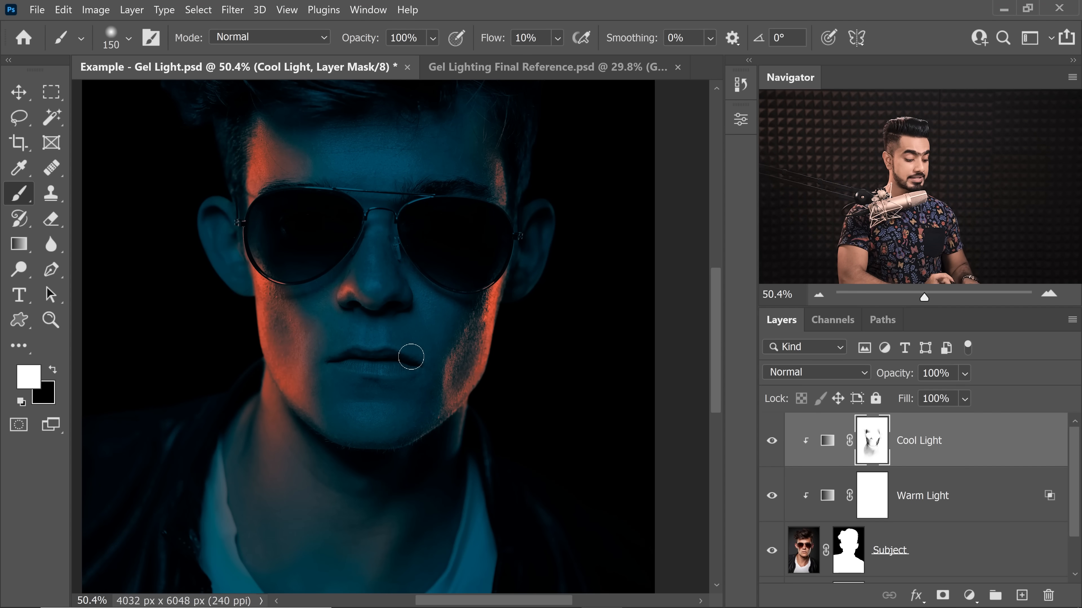
Step: Show the selection edges again and deselect the highlights
key(ctrl+h)
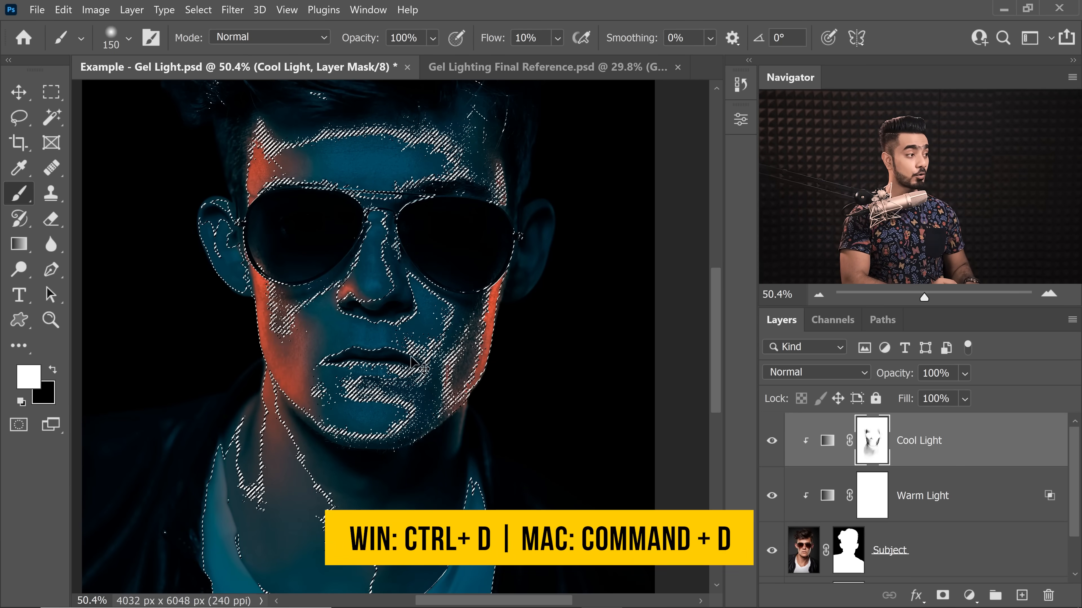
key(ctrl+d)
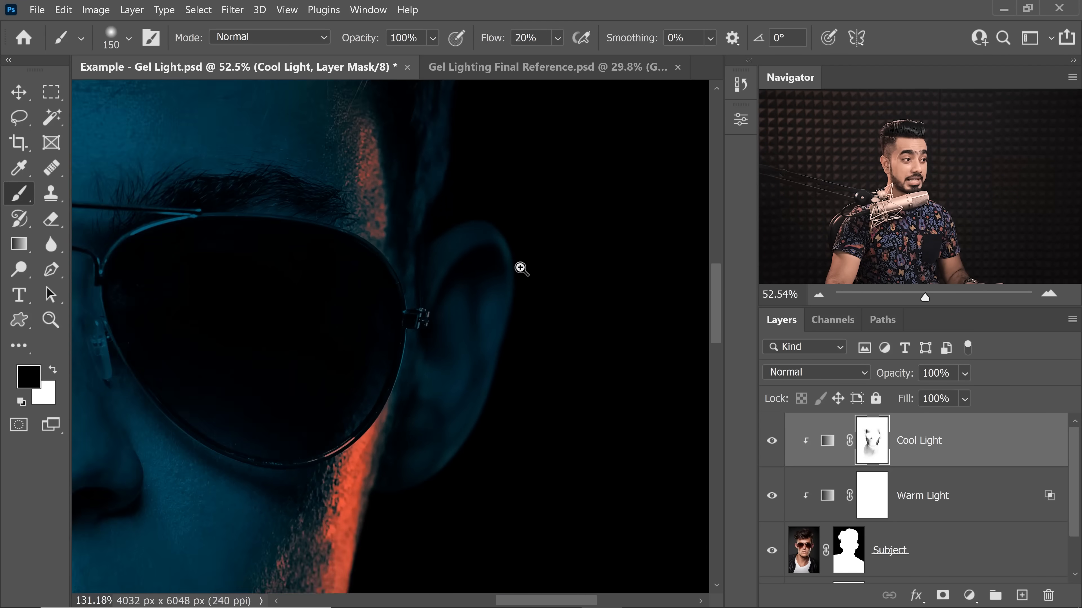
scroll(519, 268, up, 3)
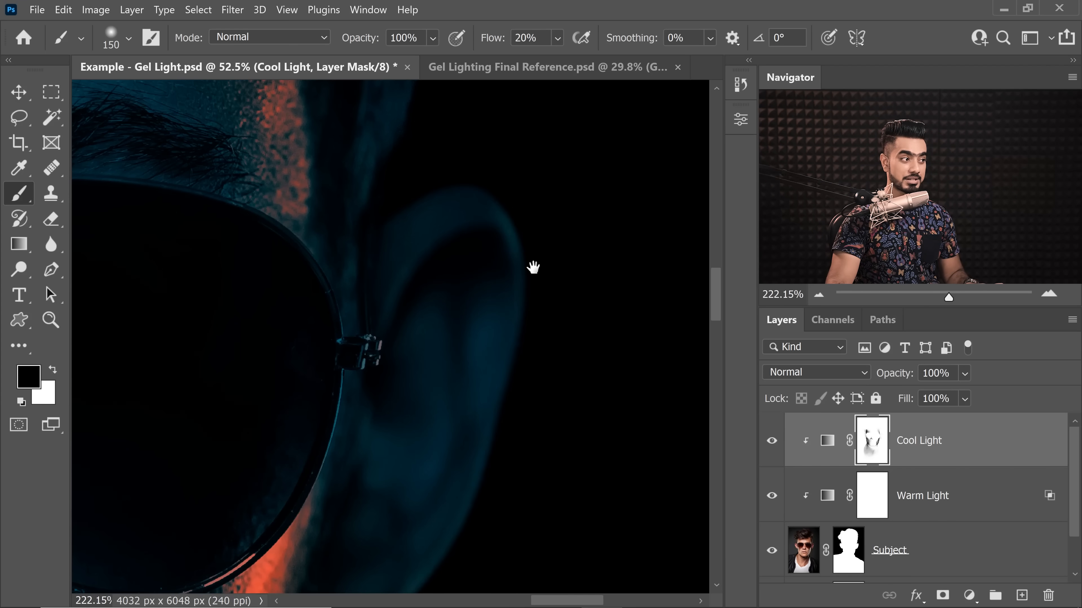
Step: Paint black on the Cool Light mask along the ear's outer rim, then soften the inner side with white at 5% flow
mouse_move(526, 199)
mouse_down()
mouse_move(499, 244)
mouse_move(431, 263)
mouse_up()
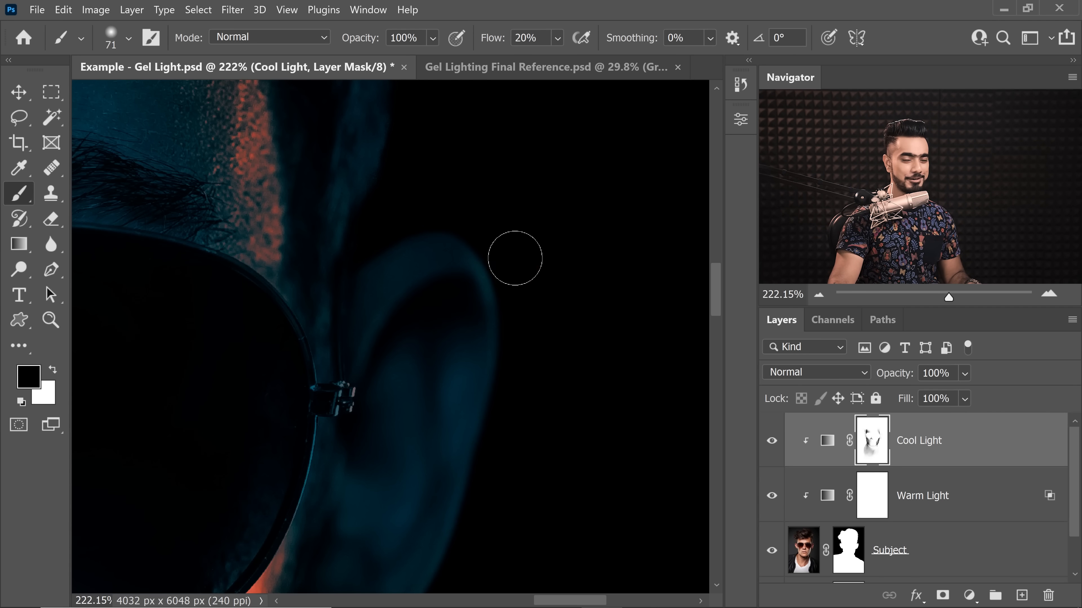
drag(513, 252, 522, 252)
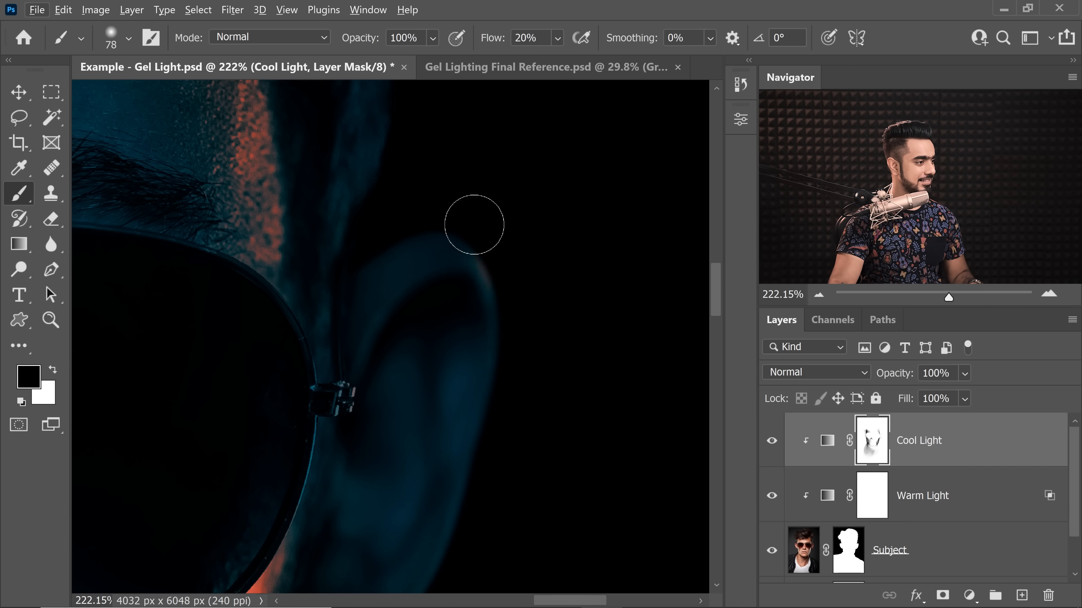
drag(473, 225, 511, 331)
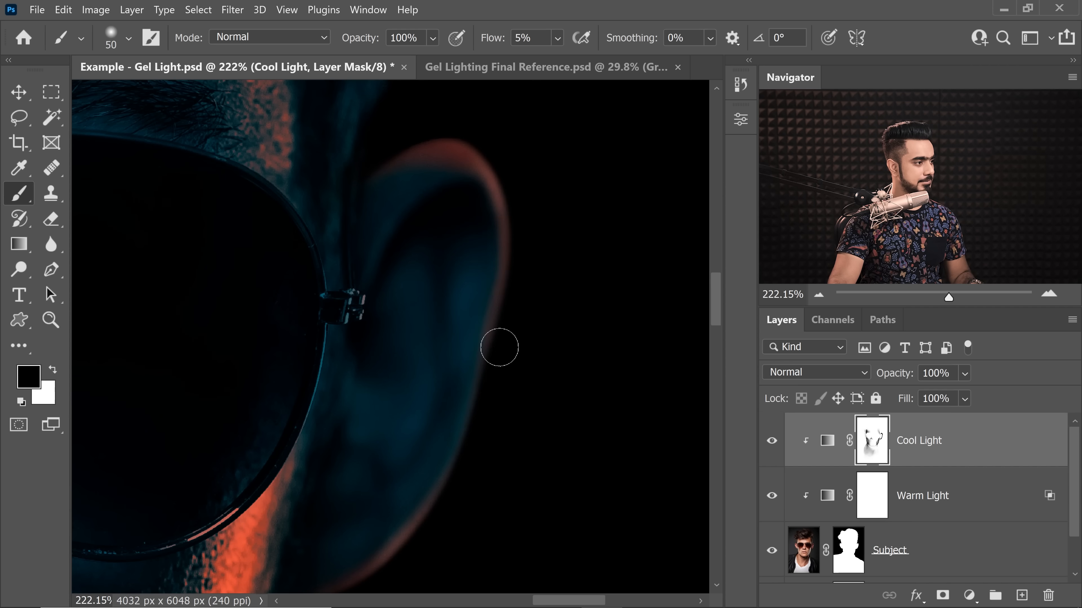
key(x)
drag(465, 171, 423, 230)
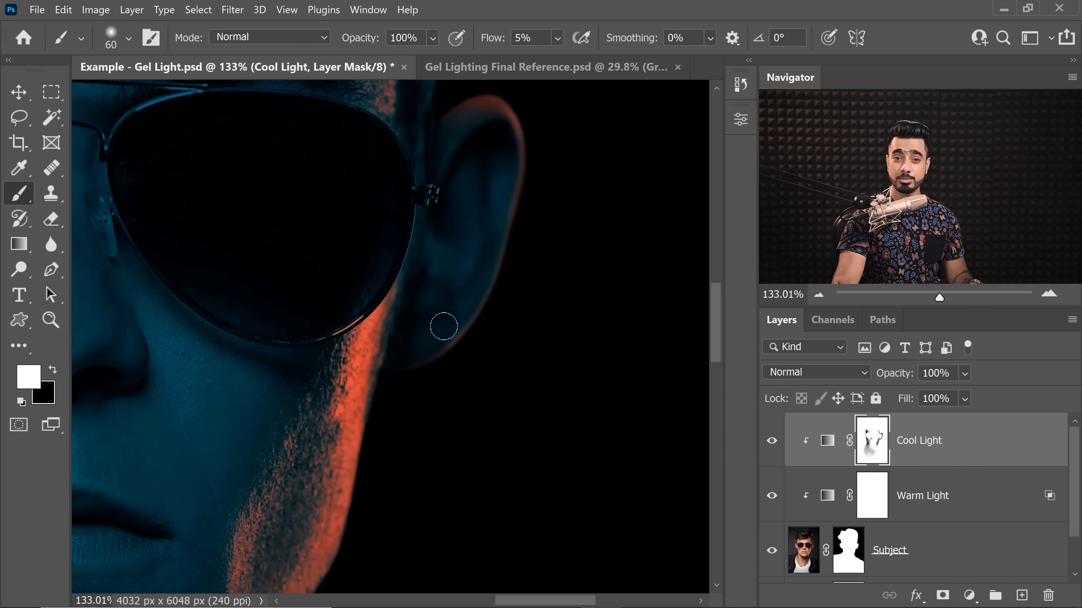
Step: Check the Subject layer on its own, then paint black at 5% flow along the ear's inner fold on the Cool Light mask
alt+click(772, 554)
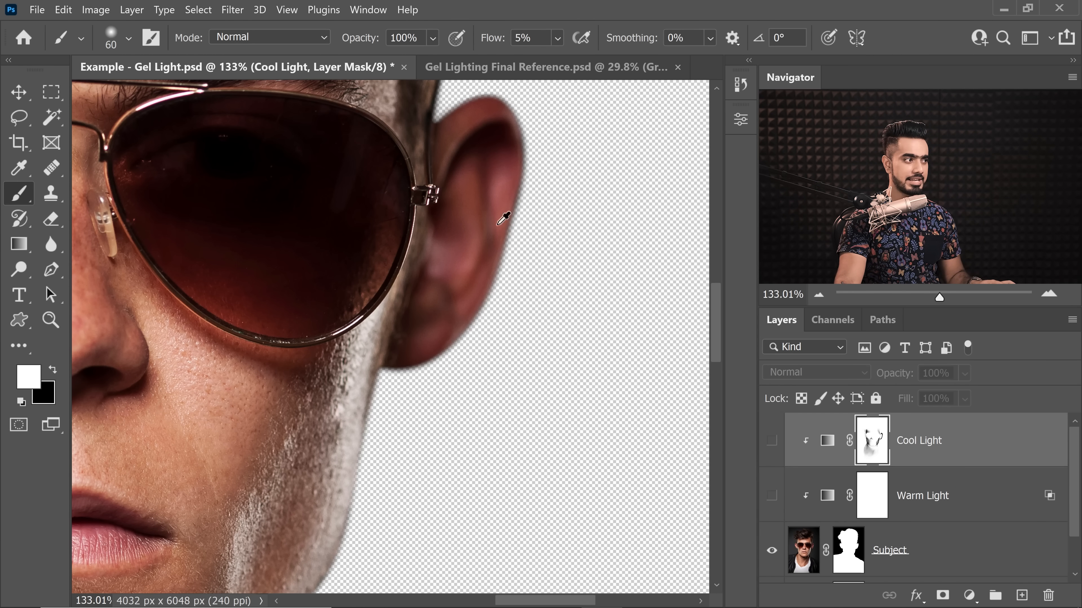
alt+click(773, 556)
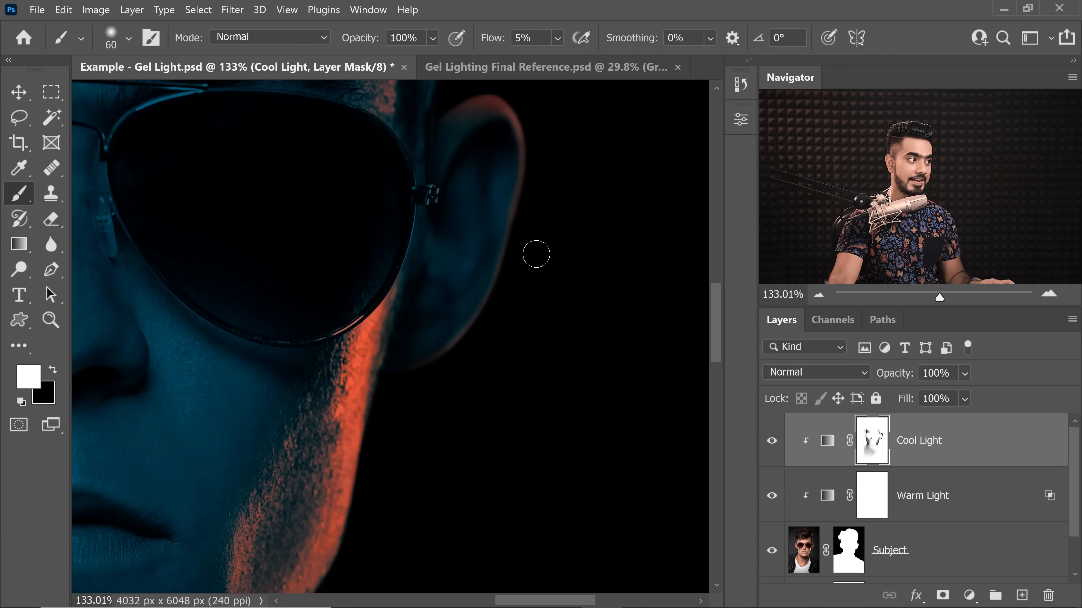
drag(455, 141, 511, 141)
mouse_move(453, 164)
mouse_down()
mouse_move(435, 236)
mouse_move(398, 270)
mouse_up()
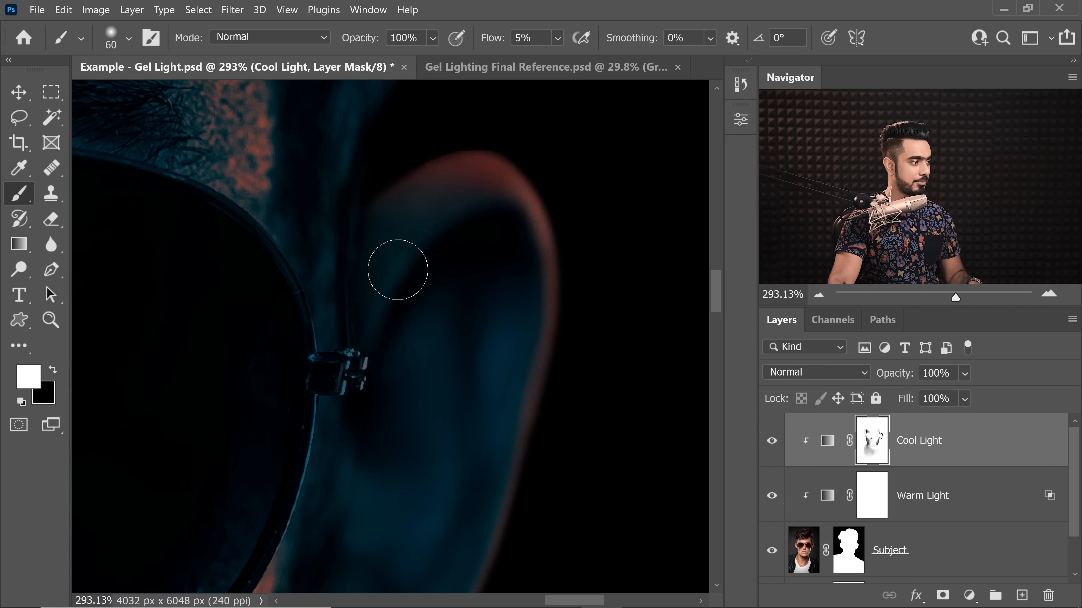
key(bracketleft)
key(bracketleft)
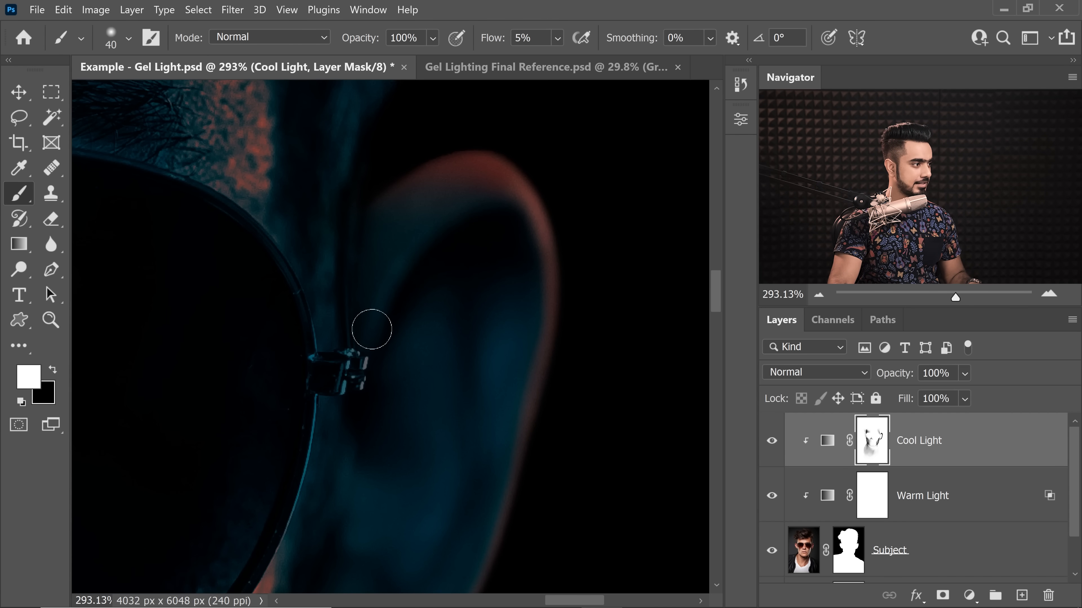
key(x)
key(bracketleft)
drag(369, 342, 415, 250)
Step: Reveal warm light on the skin between ear and sunglasses and at the lens's lower edge, raising the brush to 80 px and 10% flow
drag(520, 252, 481, 252)
key(bracketright)
key(bracketright)
key(bracketright)
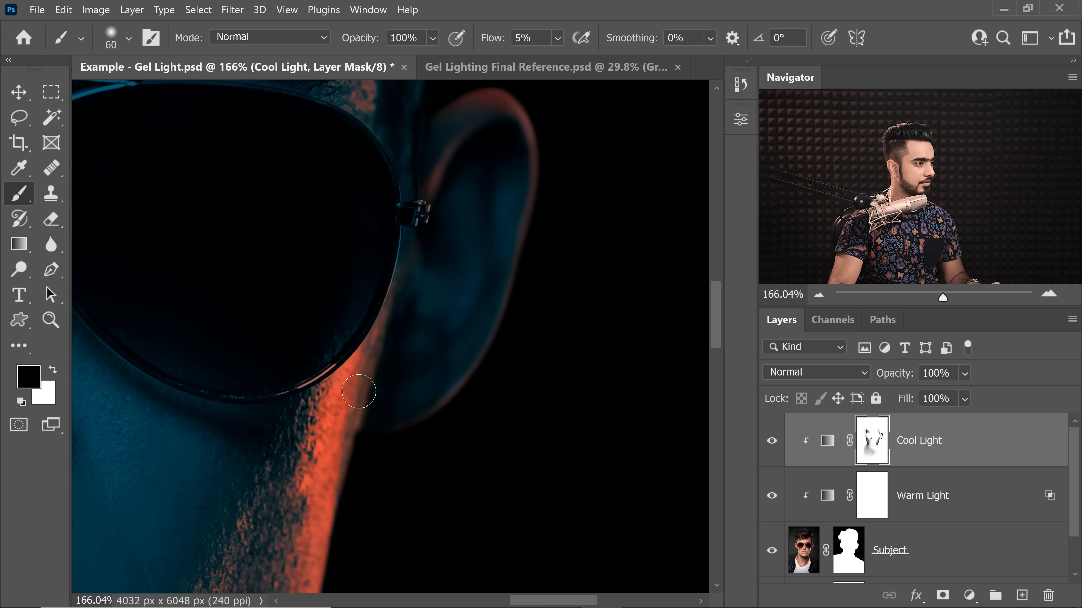
drag(387, 269, 387, 355)
key(bracketright)
key(shift+1)
key(bracketright)
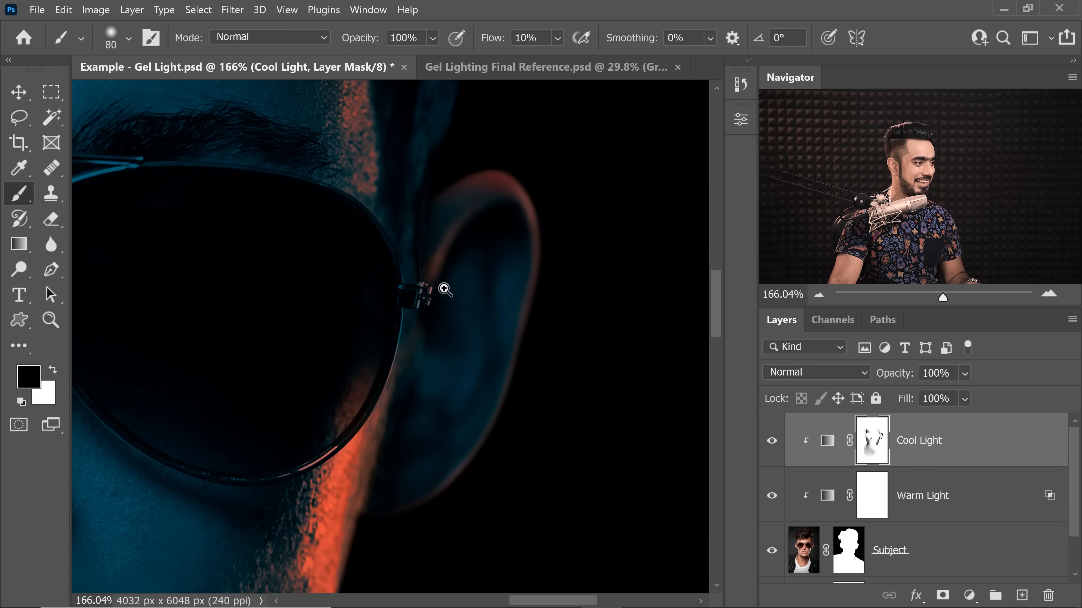
Step: Paint warm light into the outer part of the ear-side lens, its hinge and the temple with a 50 px brush at 10% flow
drag(443, 289, 462, 291)
key(bracketleft)
key(bracketleft)
key(bracketleft)
key(bracketleft)
mouse_move(405, 298)
mouse_down()
mouse_move(420, 314)
mouse_move(362, 298)
mouse_up()
drag(343, 229, 295, 281)
drag(298, 375, 315, 262)
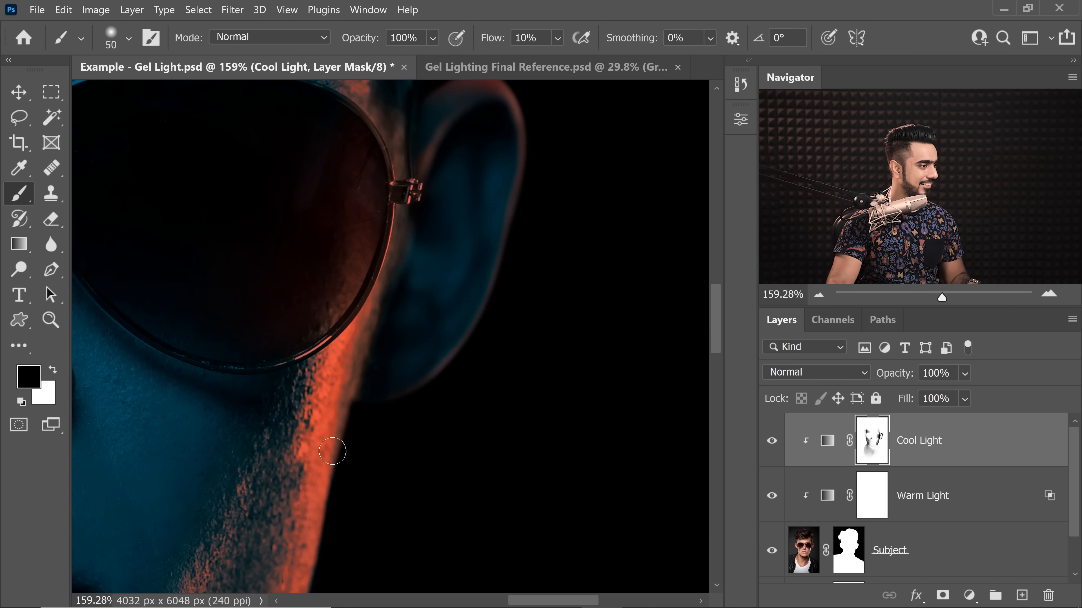
Step: Compare with the Subject layer alone, then extend the warm light up the temple and side hair, enlarging the brush to 400 px
alt+click(771, 552)
alt+click(771, 552)
drag(372, 94, 355, 239)
key(bracketright)
key(bracketright)
key(bracketright)
key(bracketright)
key(bracketright)
key(bracketright)
key(bracketright)
key(bracketright)
drag(353, 460, 370, 309)
scroll(369, 310, down, 5)
key(bracketright)
key(bracketright)
key(bracketright)
key(bracketright)
drag(494, 341, 442, 350)
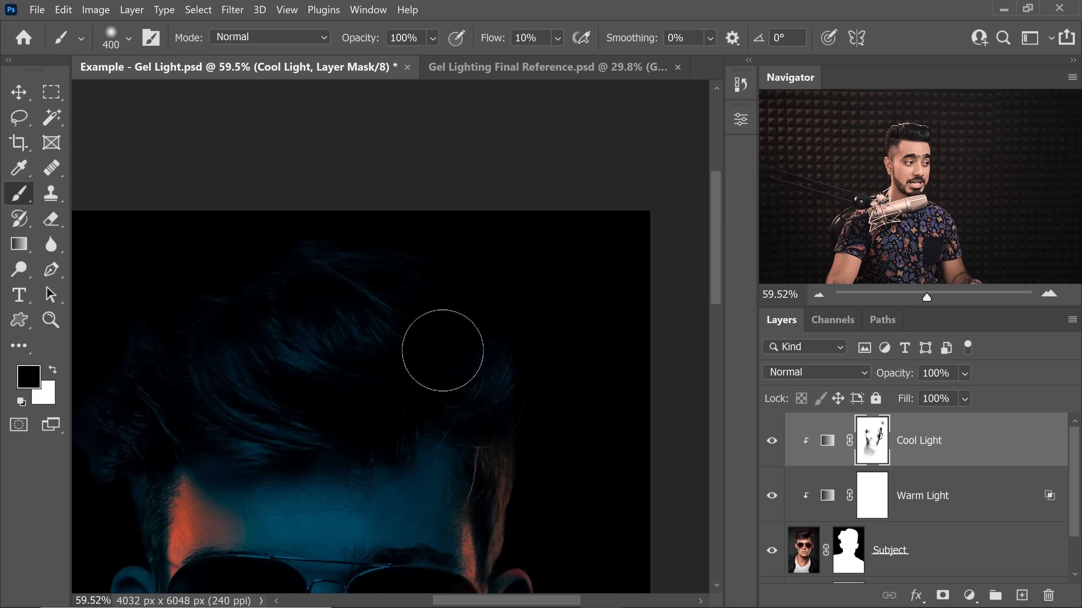
Step: Change the Color Fill 1 background to dark grey 444444
scroll(1076, 481, down, 2)
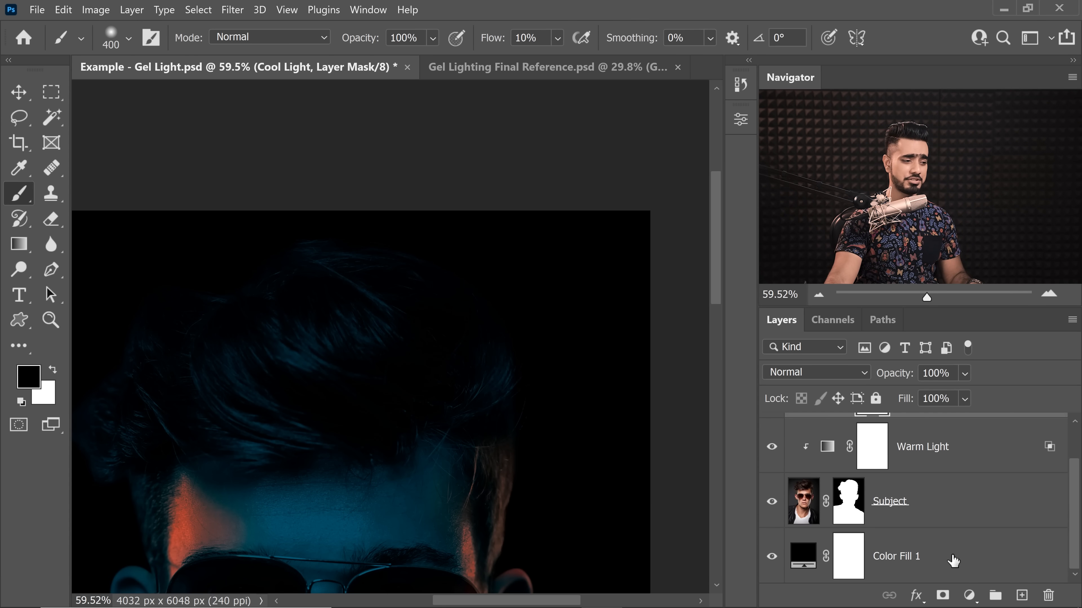
double_click(808, 558)
drag(664, 379, 615, 376)
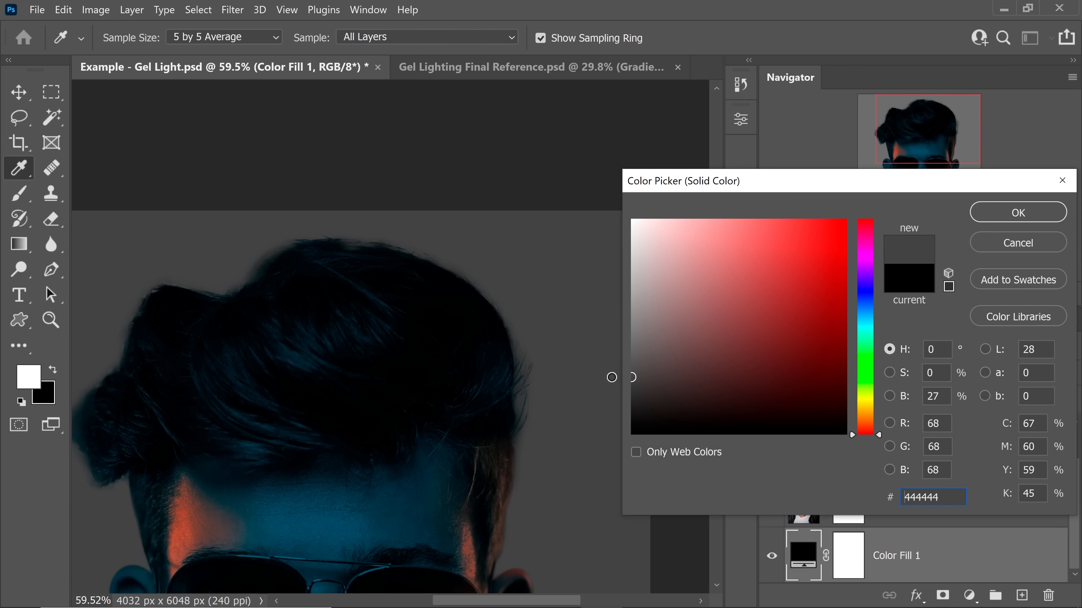
click(974, 211)
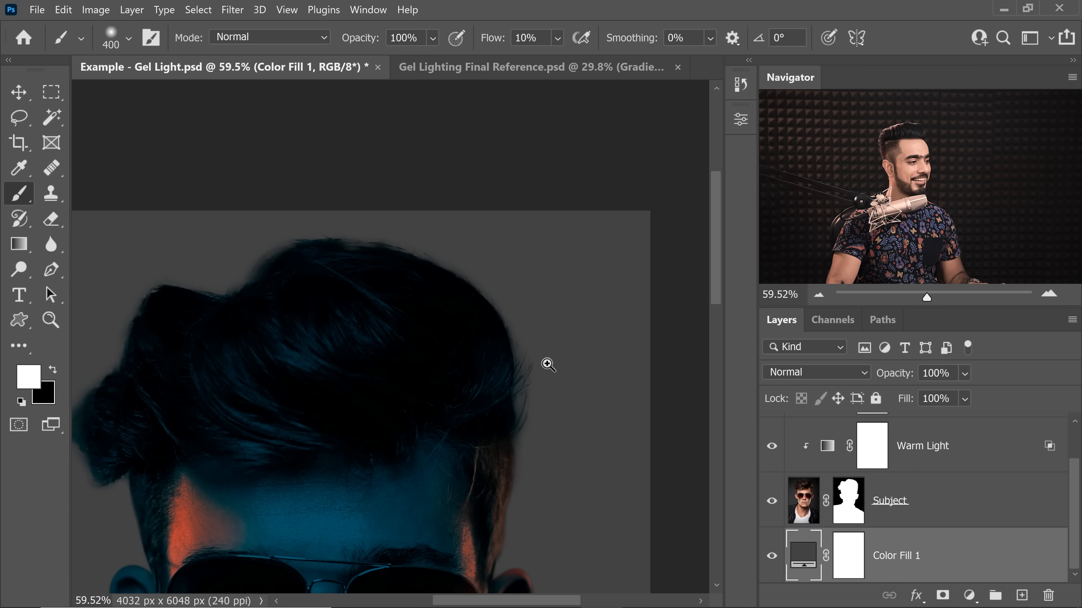
Step: Paint black at 10% flow on the Cool Light mask inside the other sunglasses lens, using brush sizes from 300 down to 125 px
drag(548, 365, 554, 368)
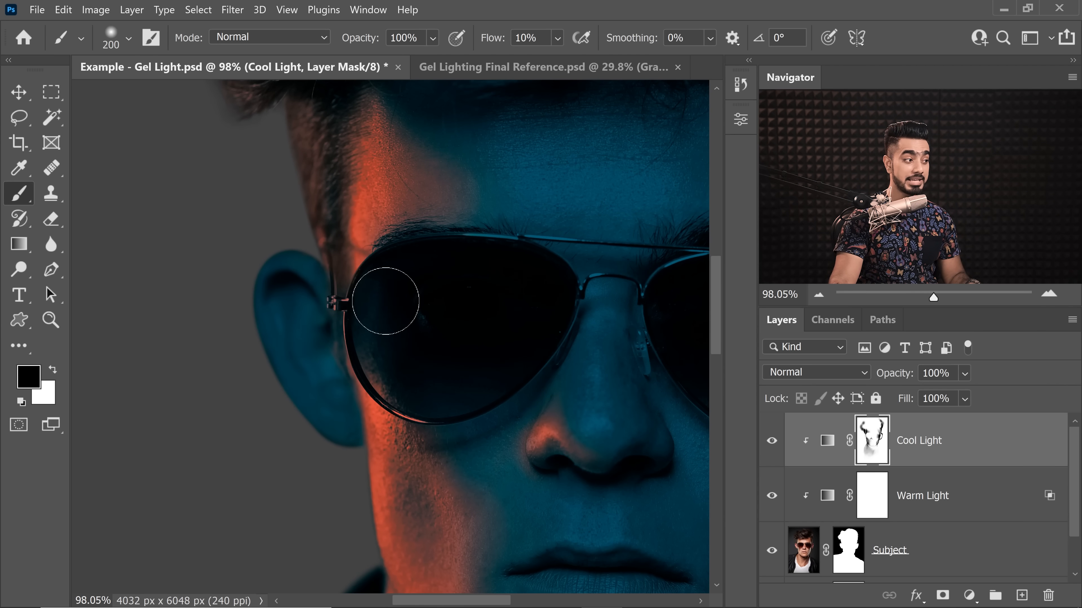
mouse_move(424, 284)
mouse_down()
mouse_move(410, 254)
mouse_move(375, 315)
mouse_move(398, 375)
mouse_up()
key(bracketright)
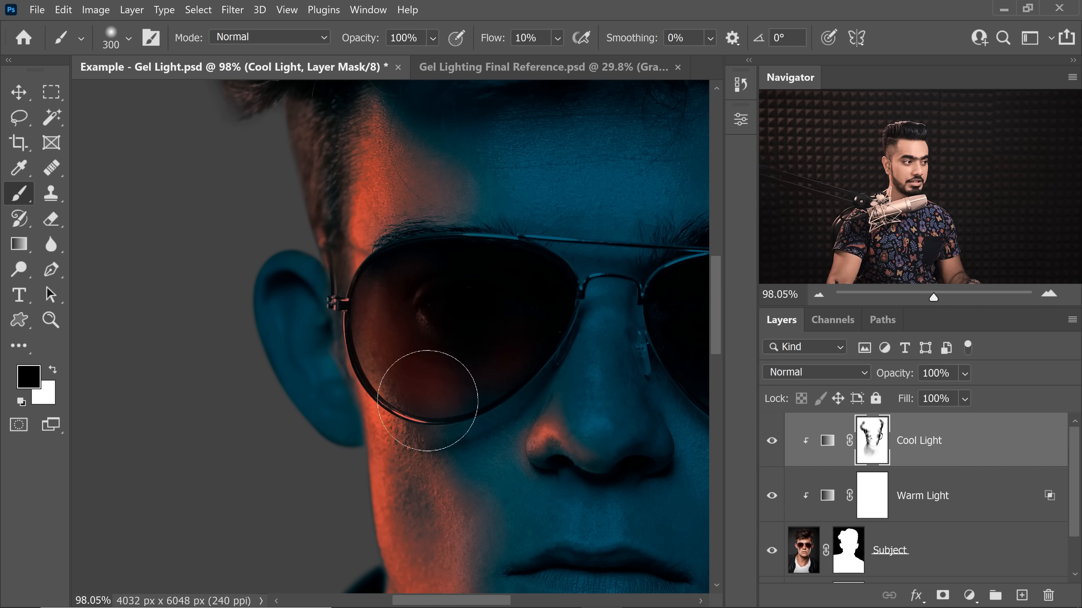
key(bracketleft)
key(bracketleft)
key(bracketleft)
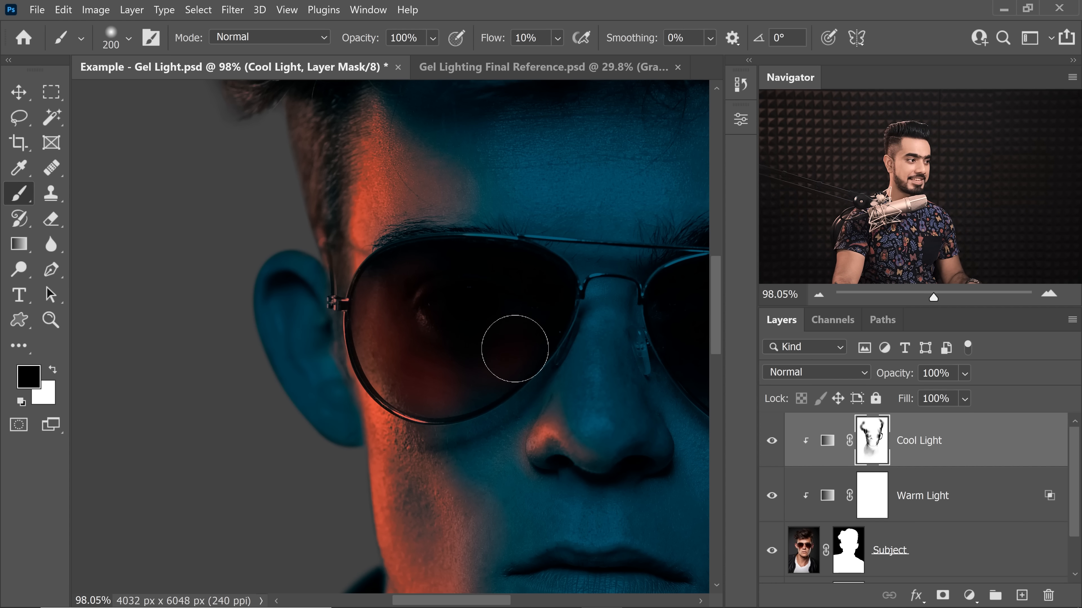
key(bracketleft)
key(bracketleft)
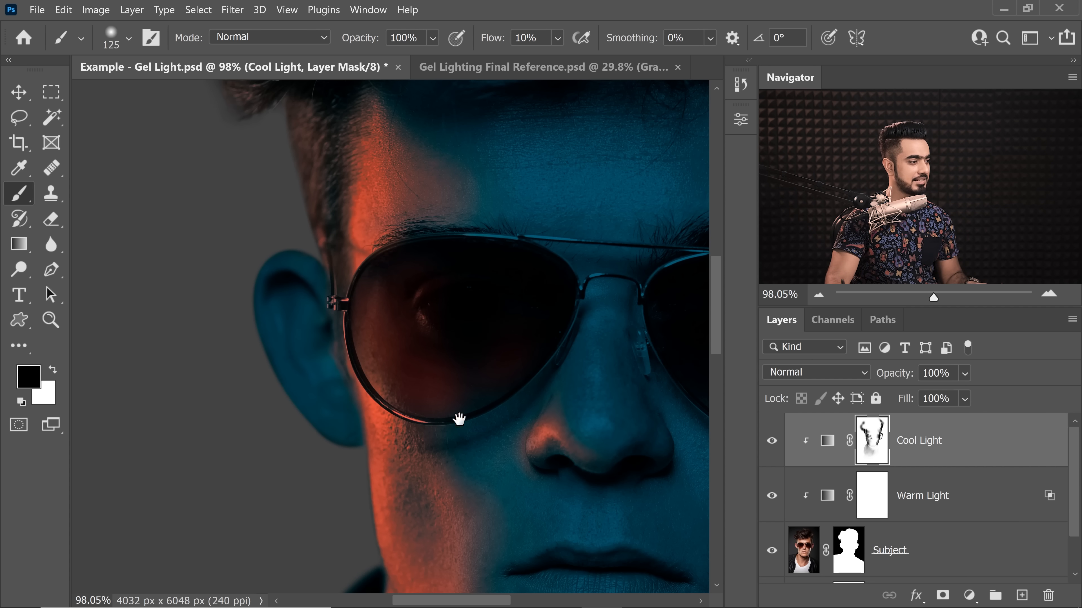
mouse_move(459, 419)
mouse_down()
mouse_move(464, 375)
mouse_move(412, 334)
mouse_up()
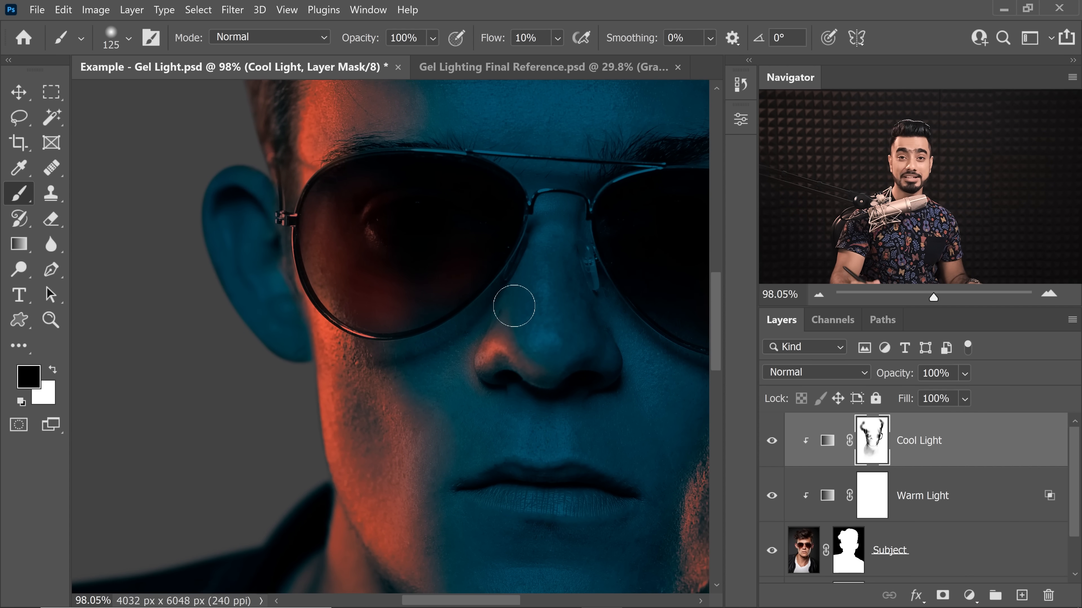
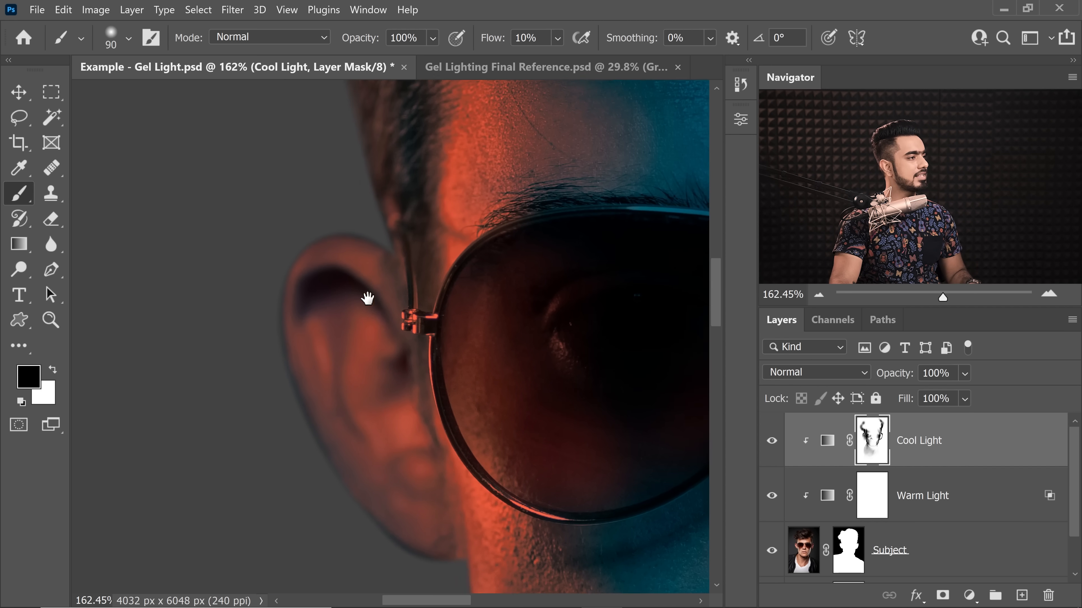
Step: Paint black on the Cool Light mask along the ear-side collar and shoulder with a 175 px brush at 100% flow
scroll(360, 281, up, 1)
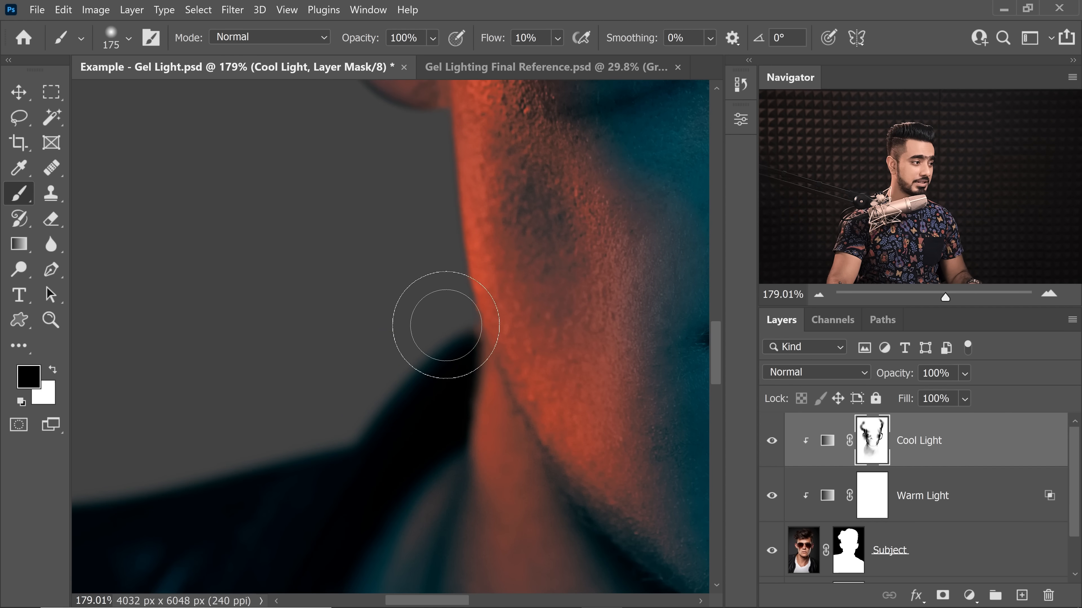
key(bracketleft)
key(bracketleft)
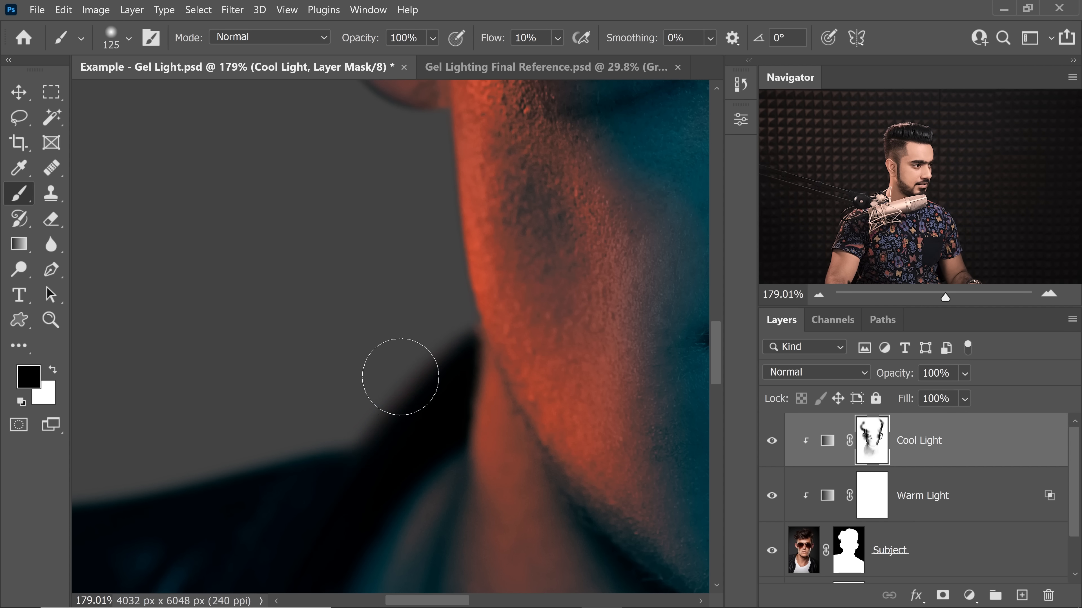
drag(358, 405, 300, 414)
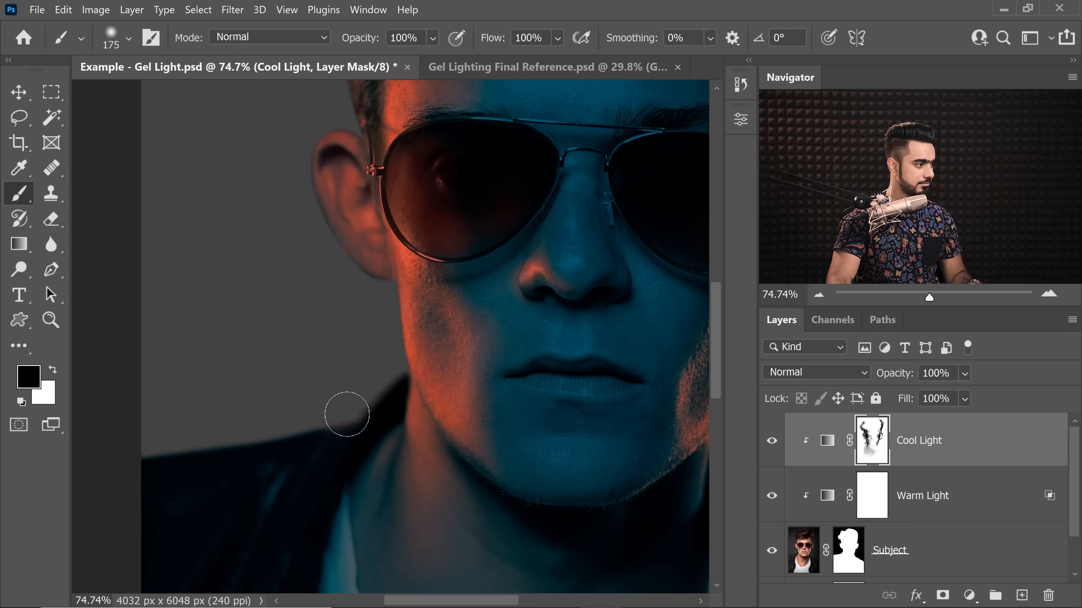
key(bracketright)
key(bracketright)
key(bracketright)
key(bracketright)
key(bracketright)
drag(425, 383, 119, 293)
Step: Paint warm light over the outer edge of the ear-side hair, enlarging the brush to 900 px at 100% flow
key(ctrl+minus)
key(ctrl+minus)
key(ctrl+minus)
key(ctrl+minus)
drag(315, 256, 350, 256)
key(bracketright)
key(bracketright)
key(bracketright)
key(bracketright)
mouse_move(196, 143)
mouse_down()
mouse_move(165, 188)
mouse_move(160, 302)
mouse_up()
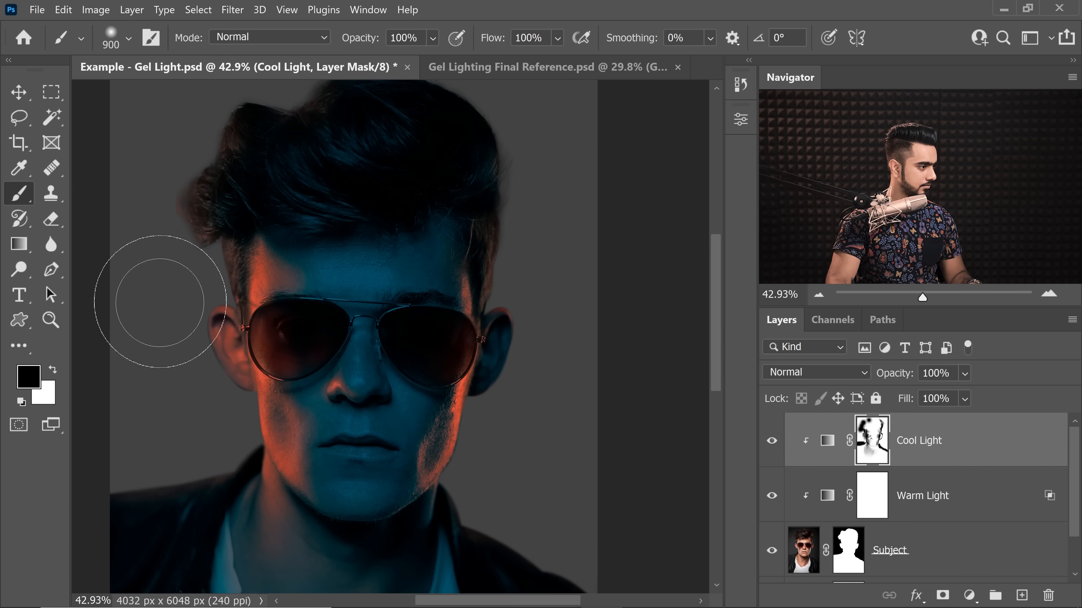
Step: Paint black on the Cool Light mask along the opposite hair edge and the opposite shoulder at 100% flow
key(bracketright)
drag(522, 167, 527, 207)
drag(454, 465, 511, 461)
key(bracketleft)
key(bracketleft)
key(bracketleft)
key(bracketleft)
key(bracketleft)
key(bracketleft)
key(bracketleft)
key(bracketleft)
key(bracketleft)
key(bracketleft)
key(bracketleft)
key(bracketleft)
key(bracketleft)
drag(485, 313, 442, 467)
drag(495, 396, 677, 348)
Step: Touch up the warm light around the jaw, neck and collar edges, using brush sizes from 175 to 400 px
key(bracketright)
key(bracketright)
key(bracketright)
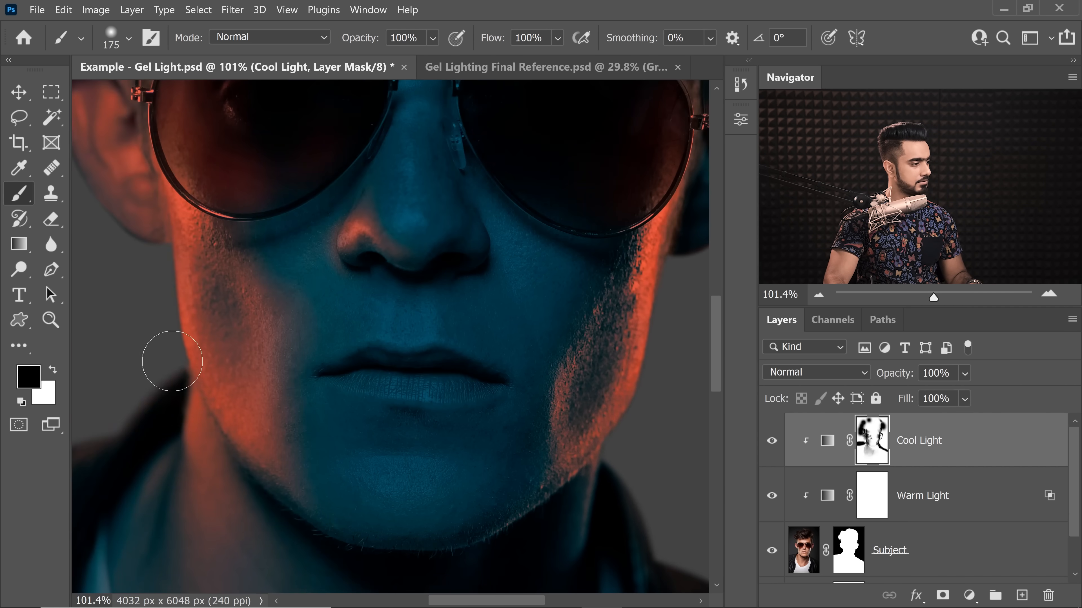
key(bracketright)
key(bracketright)
key(bracketright)
key(bracketright)
scroll(376, 370, down, 5)
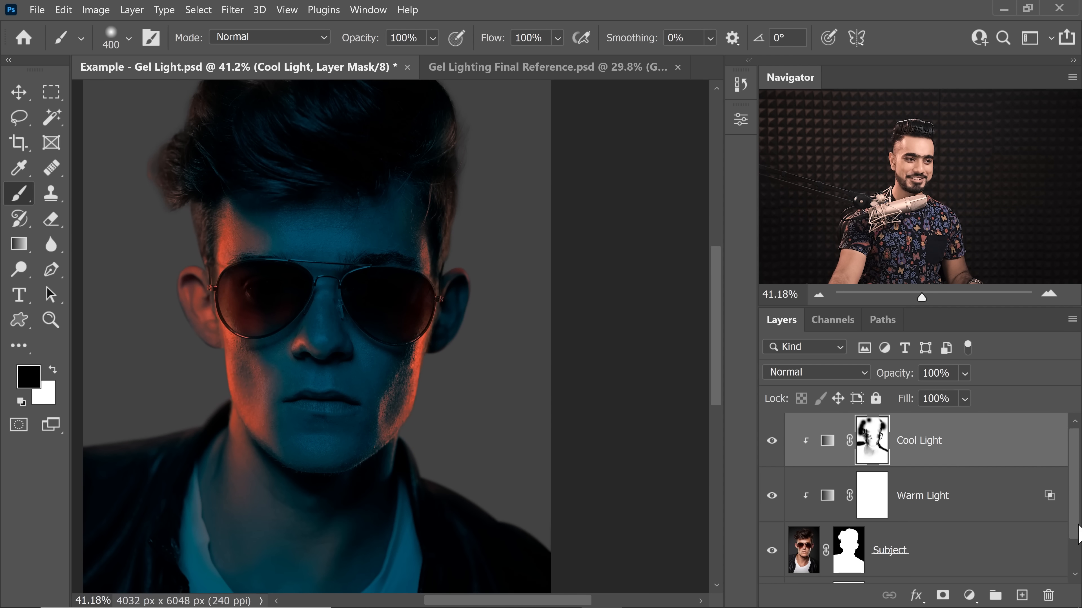
Step: Change the Color Fill 1 background to black
scroll(1078, 534, down, 2)
double_click(806, 553)
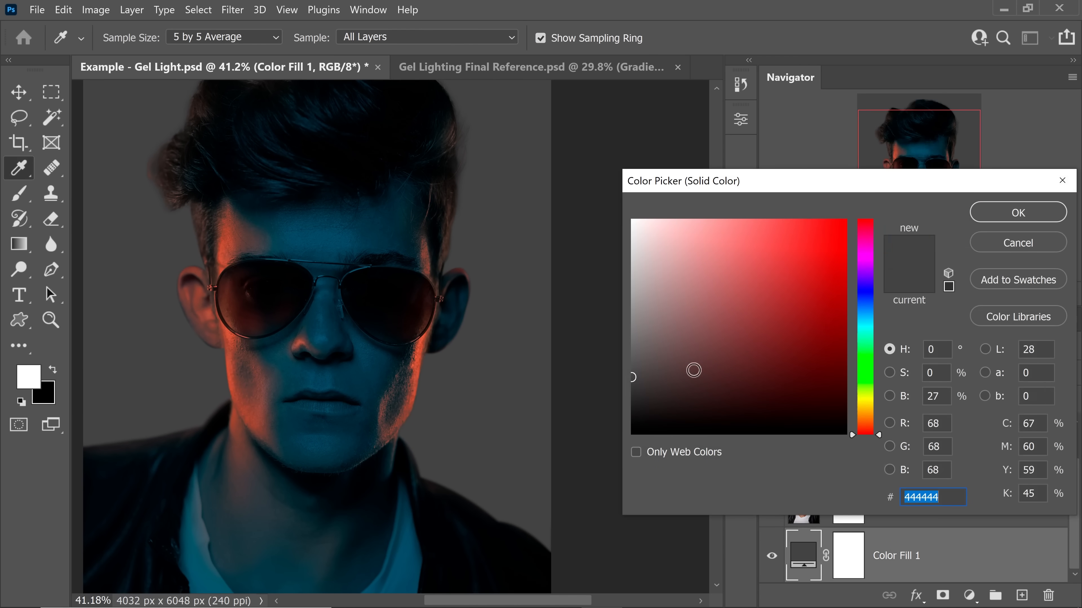
drag(694, 370, 581, 487)
click(1016, 216)
key(b)
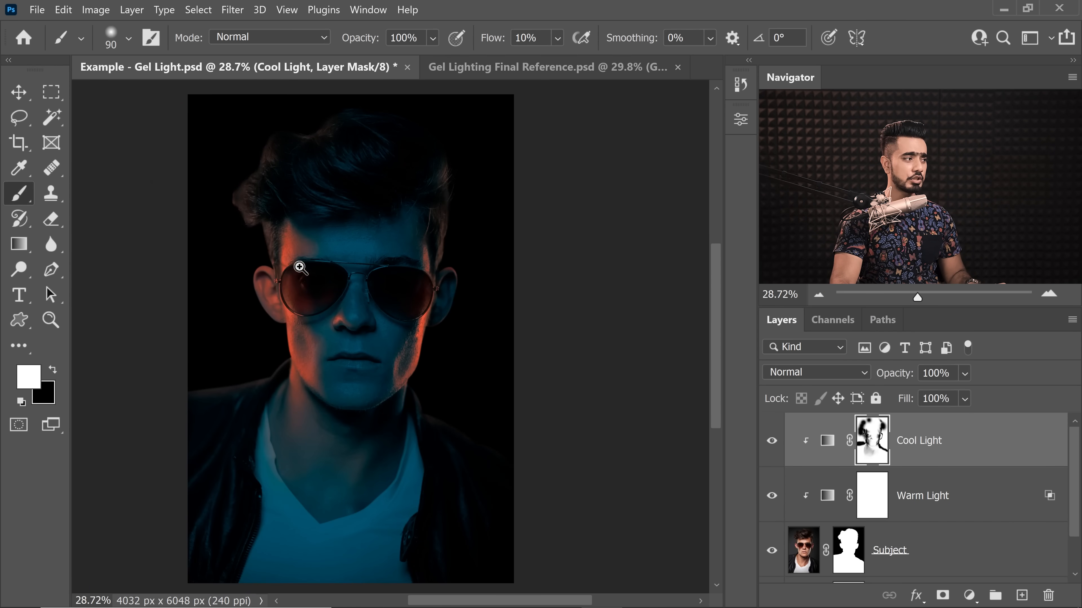
Step: Paint white at 10% flow on the Cool Light mask inside the warm-lit ear to bring back some cool light
mouse_move(290, 258)
mouse_down()
mouse_move(329, 263)
mouse_move(340, 277)
mouse_move(328, 277)
mouse_up()
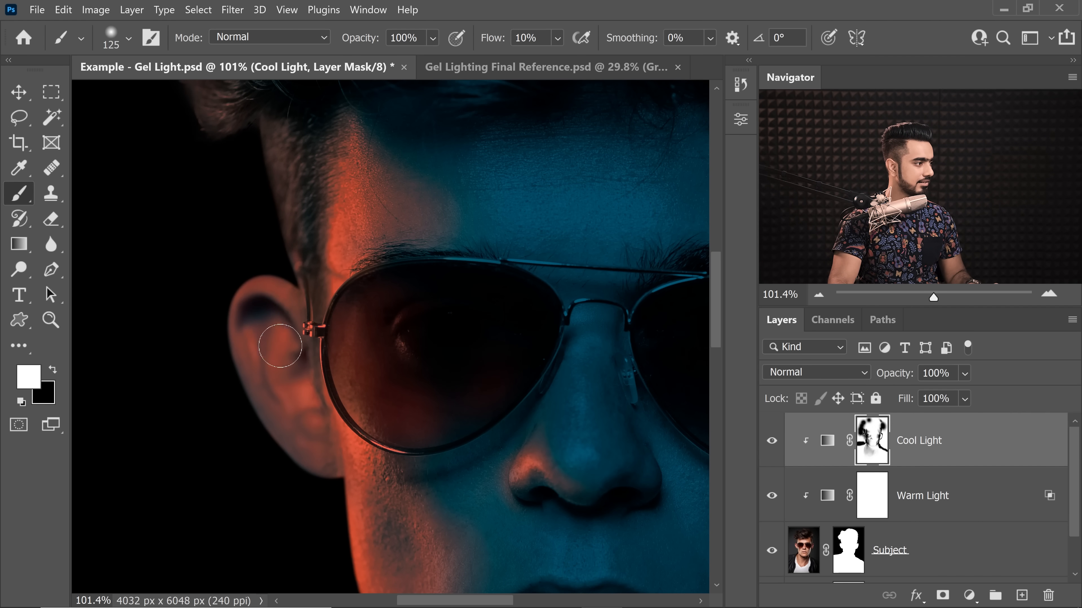
key(bracketright)
key(bracketright)
key(bracketright)
key(bracketright)
key(bracketright)
key(bracketright)
key(bracketright)
drag(253, 281, 218, 284)
key(x)
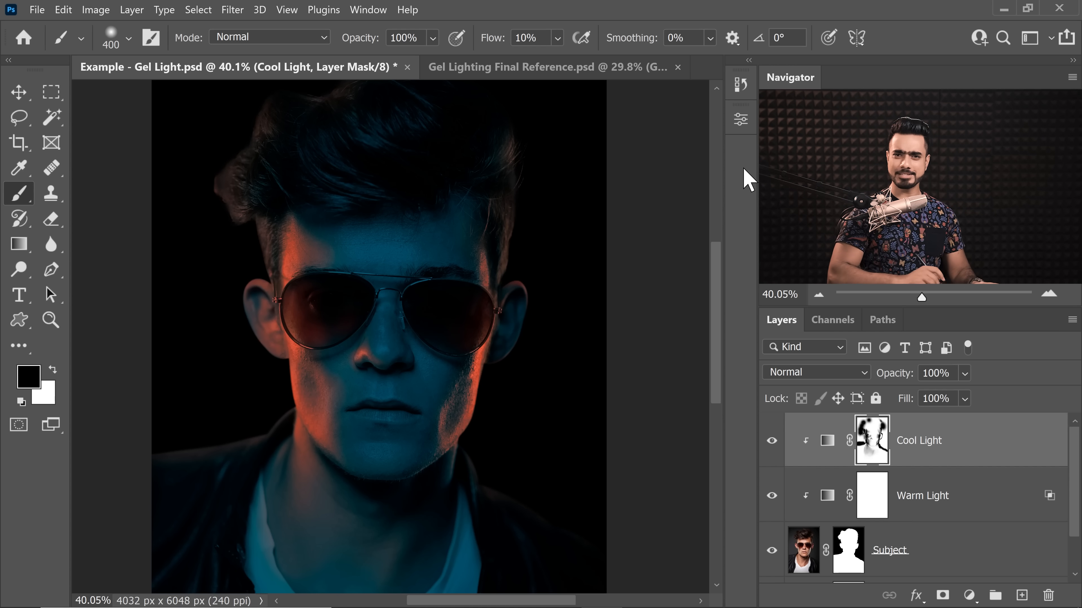
Step: Add a Curves adjustment layer above Cool Light and raise its RGB curve strongly to brighten the image
click(969, 595)
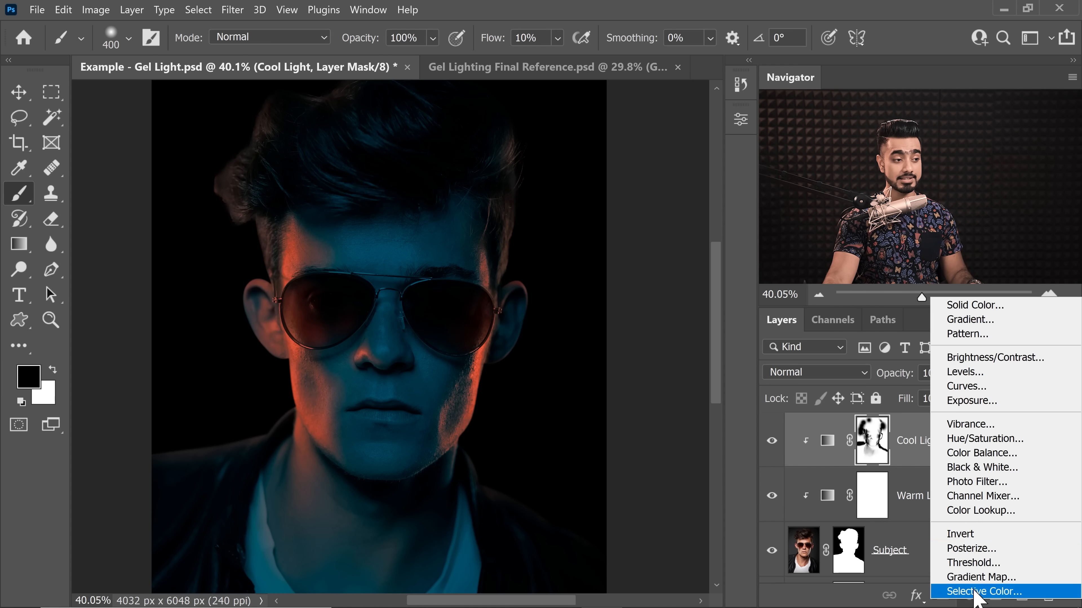
click(967, 385)
drag(608, 299, 595, 255)
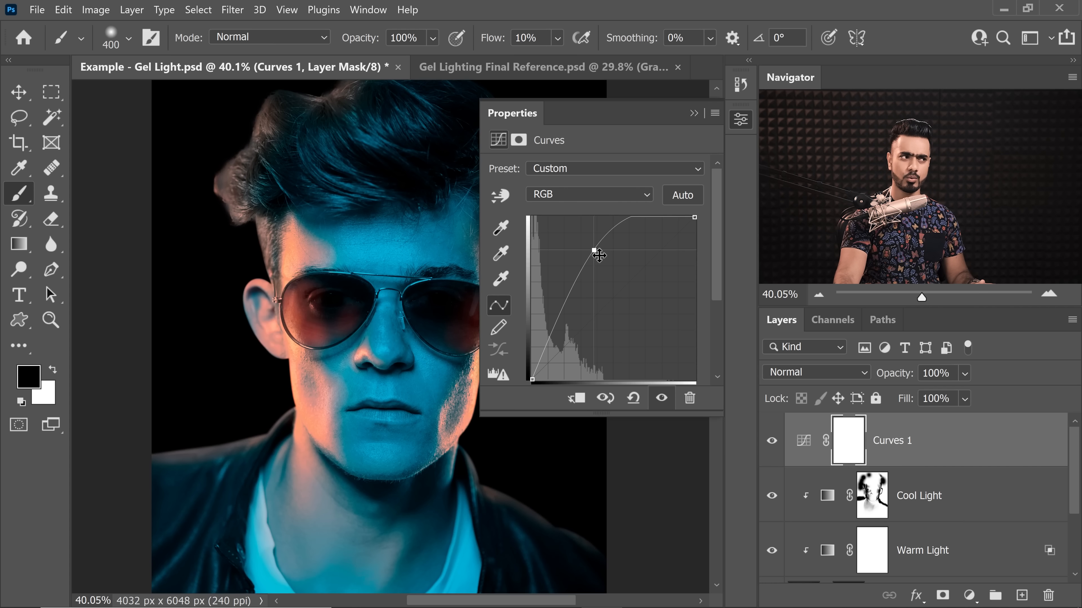
Step: Pull the upper part of the Curves layer's Blue channel down and open the Green channel
click(609, 195)
click(594, 251)
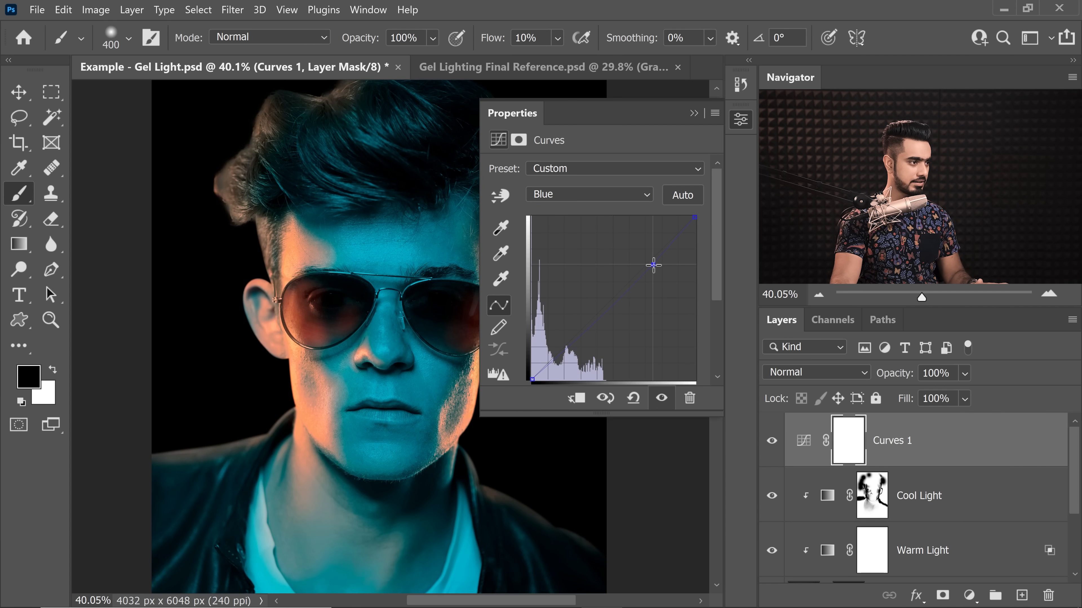
click(605, 195)
click(587, 237)
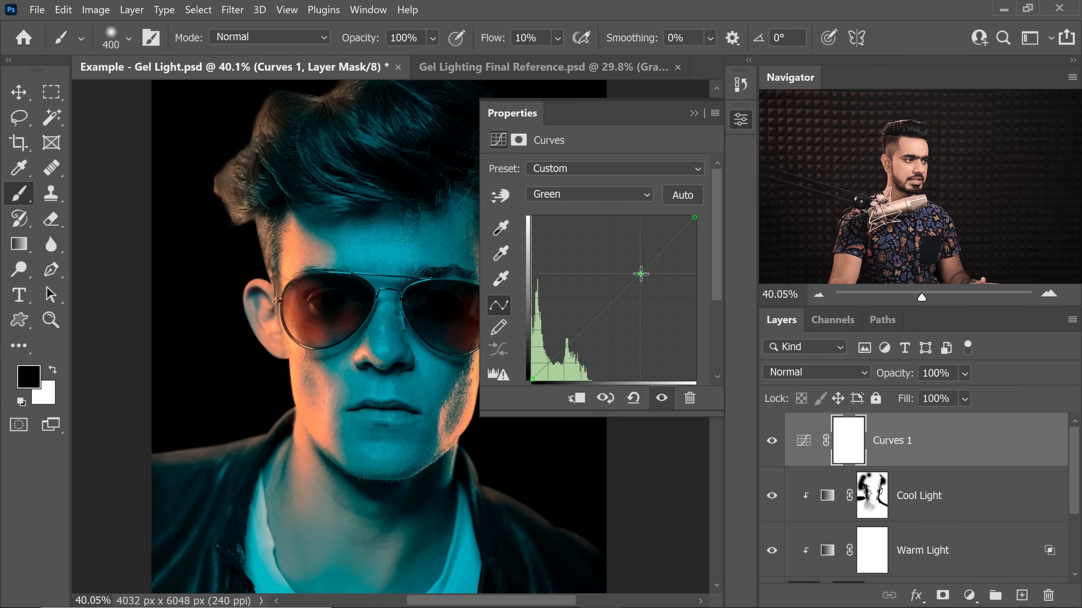
Step: Raise the upper part of the Red channel curve and lower the Blue channel curve to warm the highlights
click(617, 199)
click(624, 225)
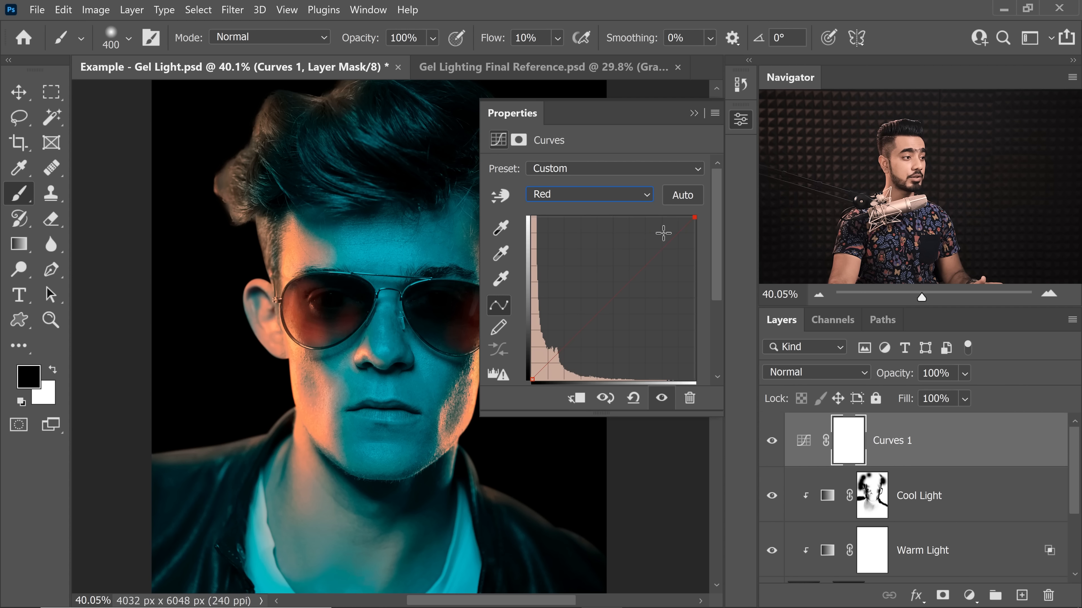
drag(665, 240, 665, 237)
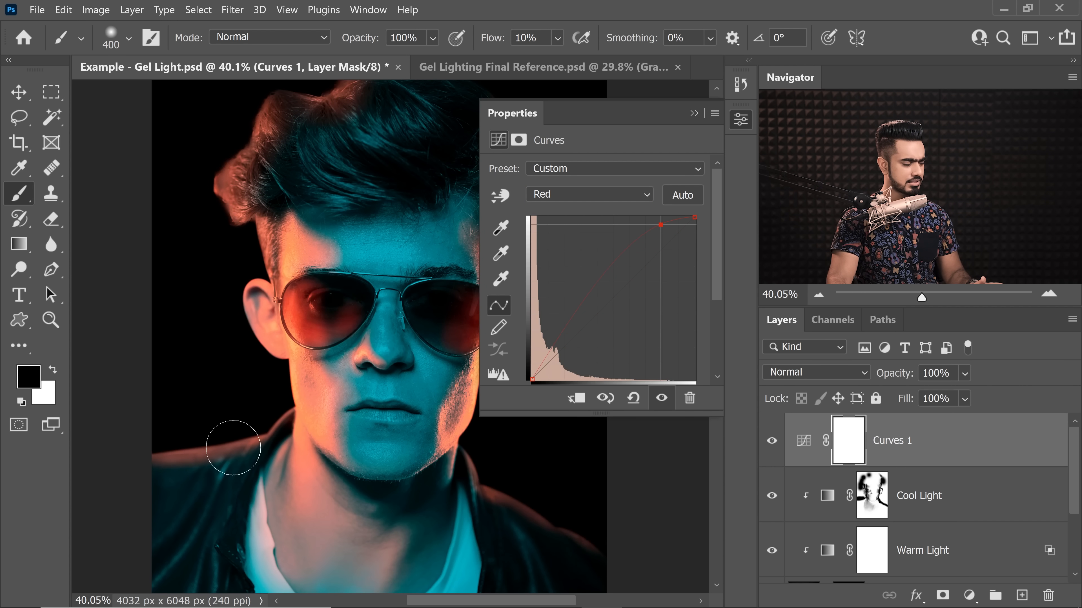
drag(663, 235, 663, 234)
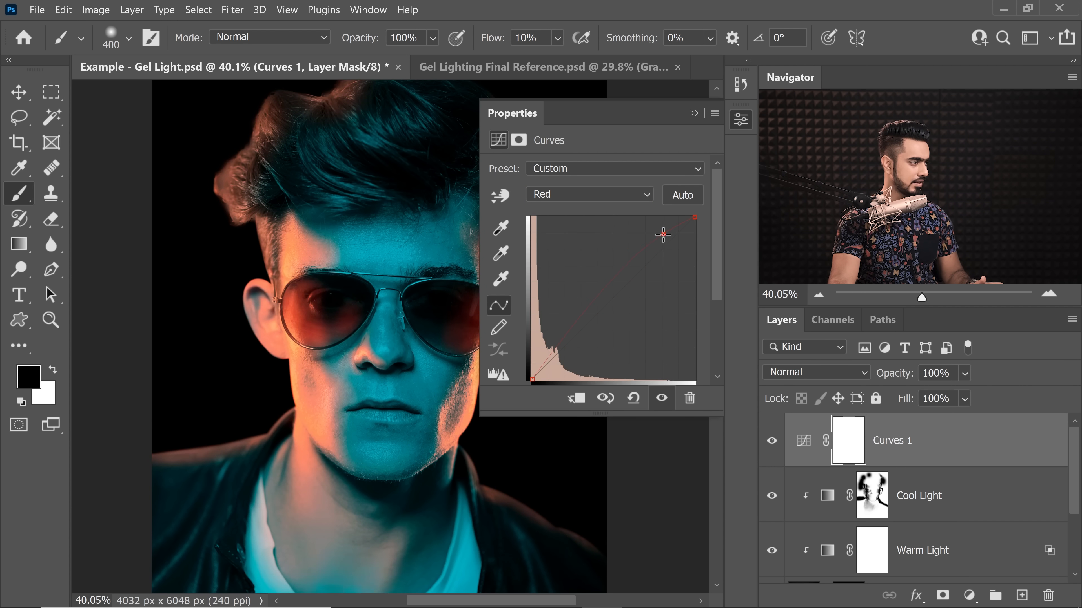
click(618, 197)
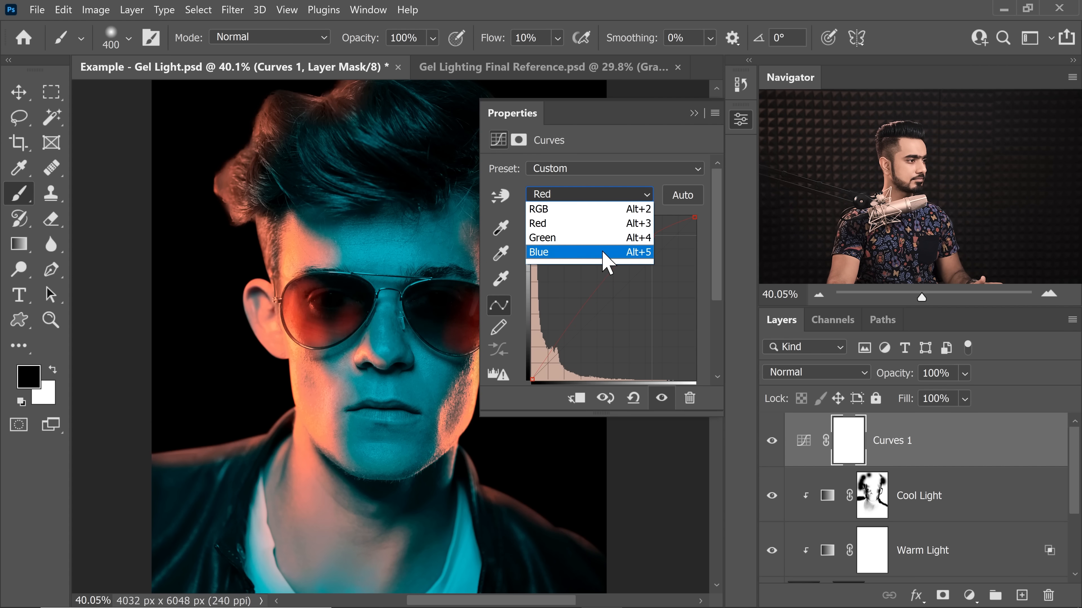
click(605, 250)
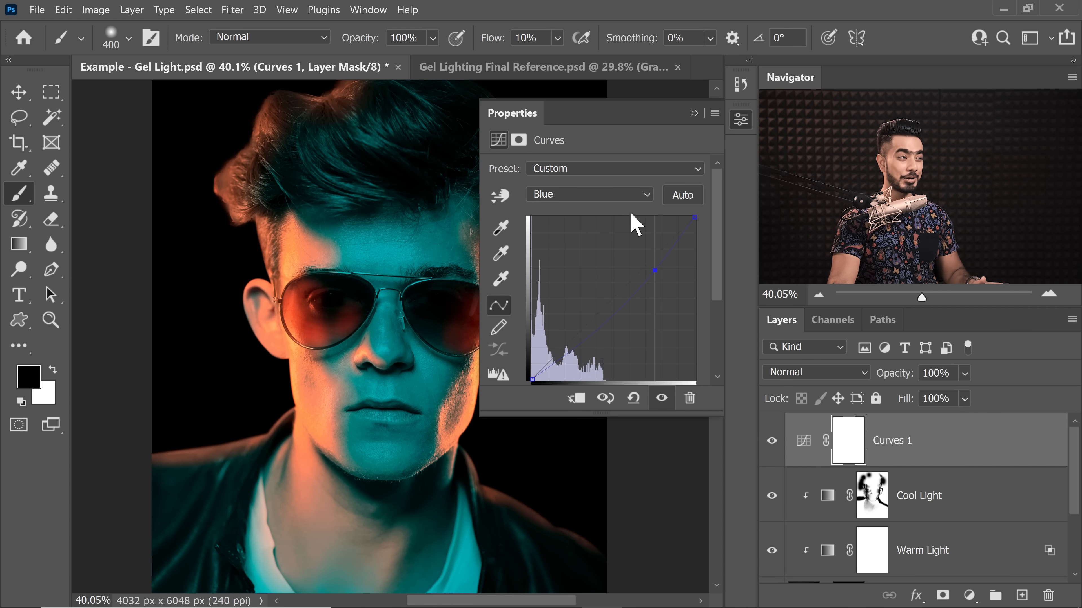
click(694, 113)
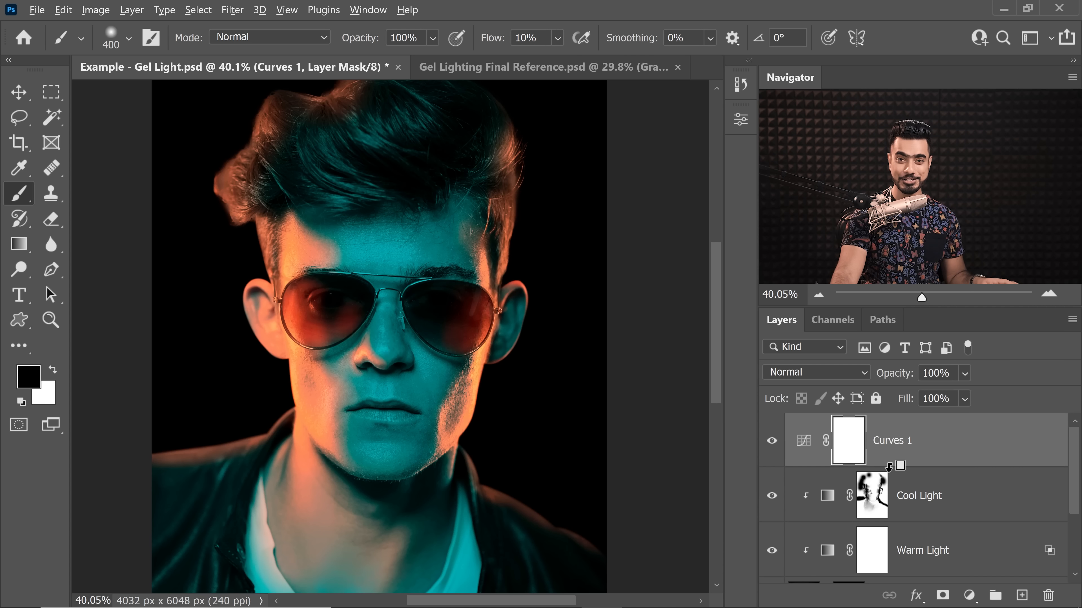
Step: Clip Curves 1 to the layers below and invert its mask to black
alt+click(965, 466)
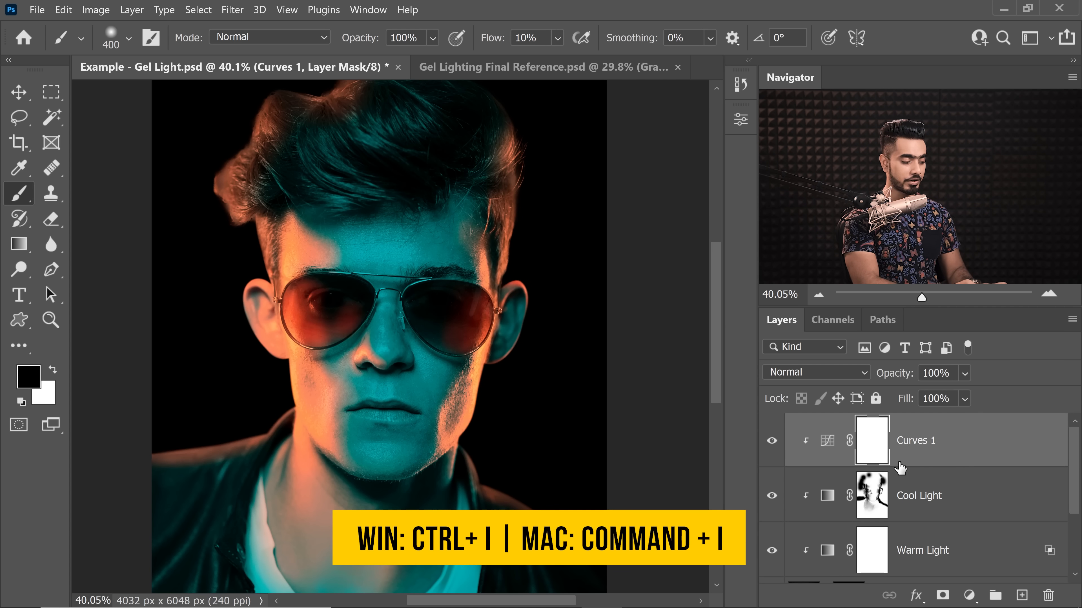
key(ctrl+i)
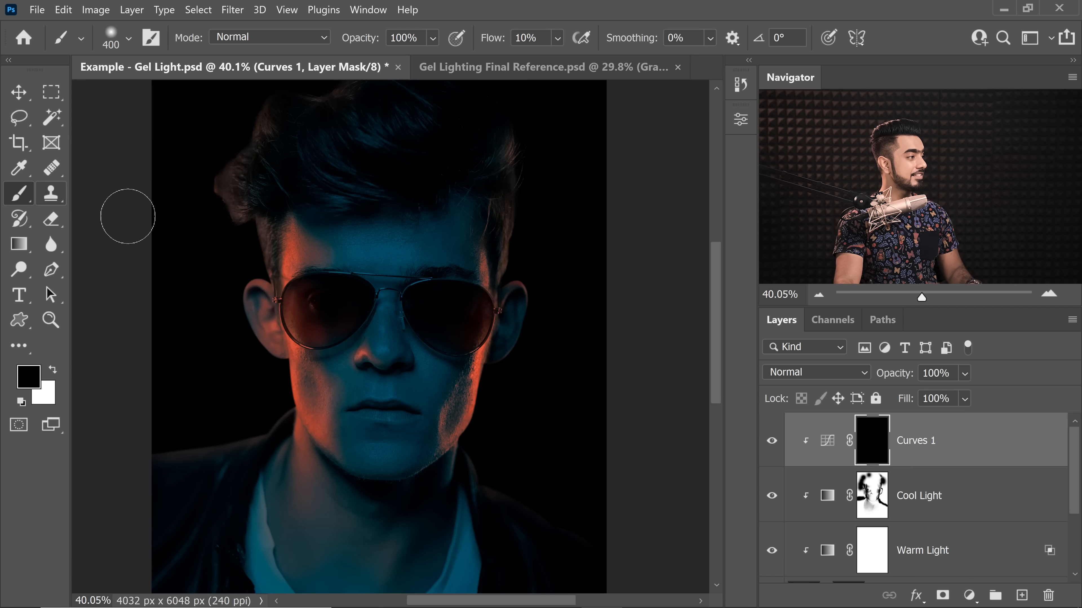
Step: Paint white at 10% flow on the Curves 1 mask along the hair edge and temple beside the far lens
key(x)
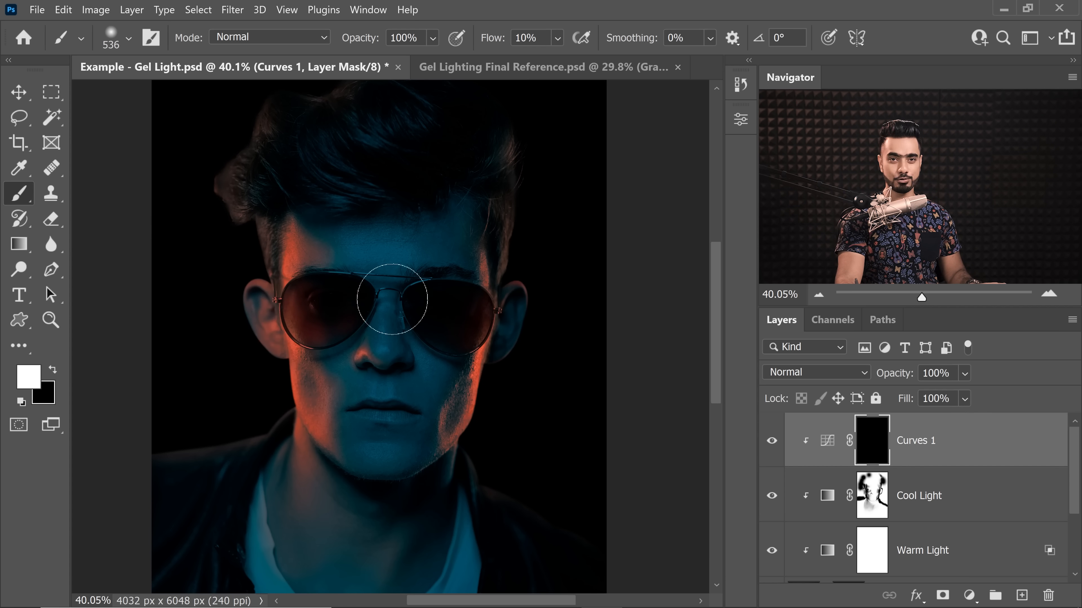
drag(535, 249, 614, 249)
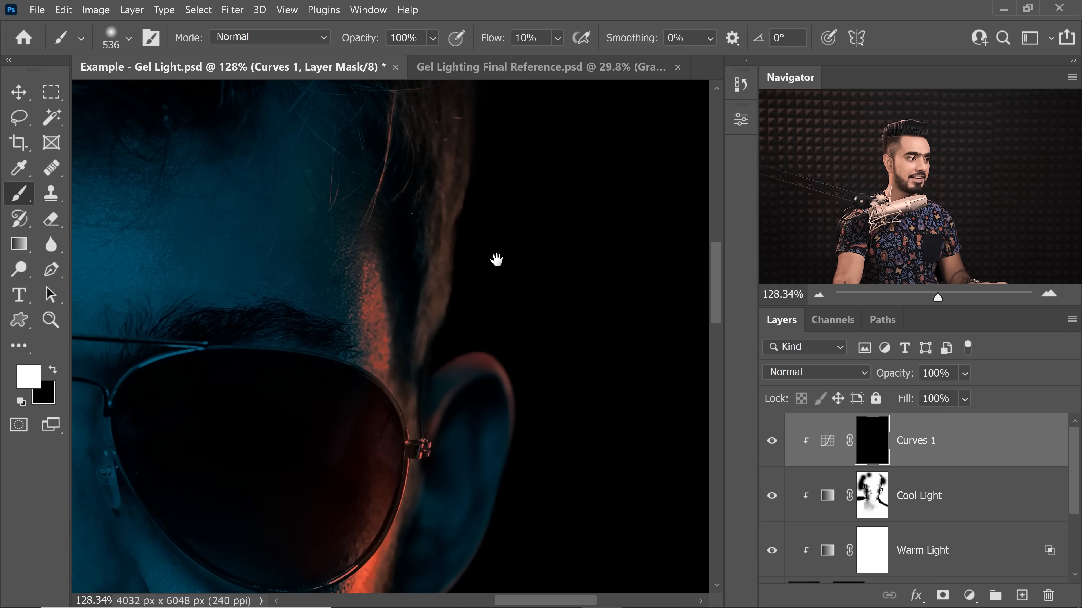
drag(497, 261, 460, 378)
drag(457, 334, 398, 334)
click(455, 292)
drag(456, 290, 426, 290)
drag(430, 299, 428, 390)
drag(447, 256, 452, 333)
drag(451, 334, 524, 314)
mouse_move(503, 273)
mouse_down()
mouse_move(463, 256)
mouse_move(506, 251)
mouse_up()
mouse_move(477, 383)
mouse_down()
mouse_move(473, 220)
mouse_move(452, 221)
mouse_up()
Step: Brighten the warm rim light down the far cheek and jaw on the Curves 1 mask, adjusting the brush size between strokes
drag(386, 441, 431, 441)
drag(454, 400, 407, 400)
drag(468, 424, 513, 424)
mouse_move(489, 469)
mouse_down()
mouse_move(409, 481)
mouse_move(417, 303)
mouse_up()
drag(384, 324, 351, 469)
drag(411, 436, 367, 437)
drag(426, 469, 462, 469)
key(bracketright)
drag(447, 492, 412, 319)
drag(394, 277, 330, 460)
drag(479, 363, 447, 363)
key(bracketright)
key(bracketright)
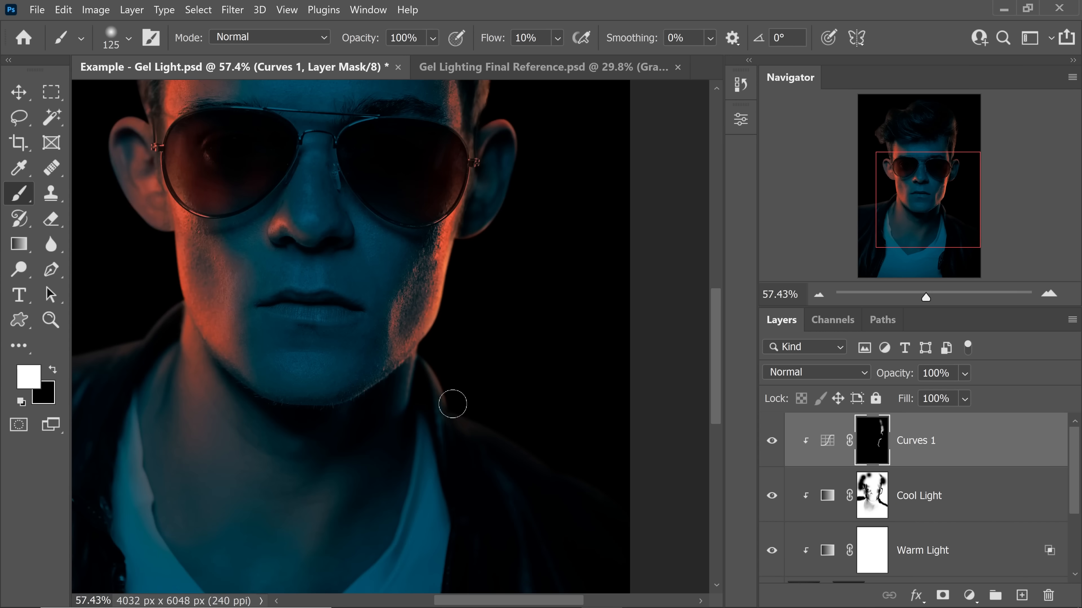
Step: Paint white on the Curves 1 mask along the jacket collar beside the neck, touching up the Cool Light mask with black
drag(324, 384, 574, 436)
key(bracketleft)
key(bracketleft)
key(bracketleft)
drag(430, 358, 370, 438)
click(872, 496)
key(x)
click(872, 441)
key(x)
Step: Brighten the ear-side collar and shoulder edge with white at 10% flow on the Curves 1 mask
drag(322, 409, 381, 394)
drag(392, 317, 420, 317)
key(bracketright)
drag(408, 254, 440, 398)
key(bracketleft)
key(bracketleft)
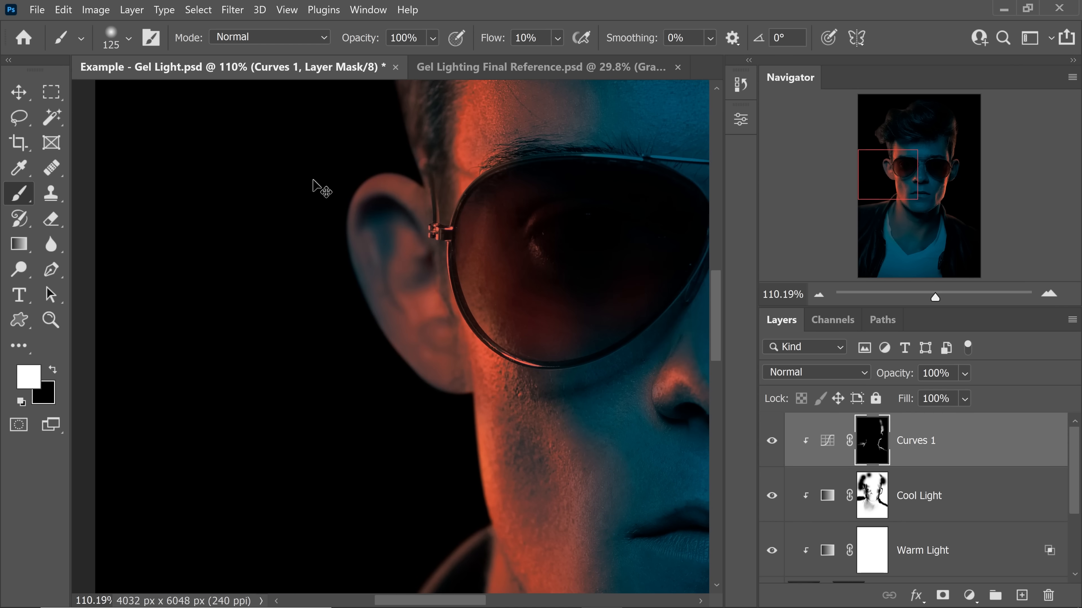
Step: Paint white on the Curves 1 mask along the rim and inner folds of the warm-lit ear with a smaller brush
key(bracketleft)
key(bracketleft)
mouse_move(402, 179)
mouse_down()
mouse_move(353, 171)
mouse_move(406, 399)
mouse_up()
key(bracketleft)
key(bracketleft)
key(bracketleft)
mouse_move(400, 203)
mouse_down()
mouse_move(370, 213)
mouse_move(378, 230)
mouse_up()
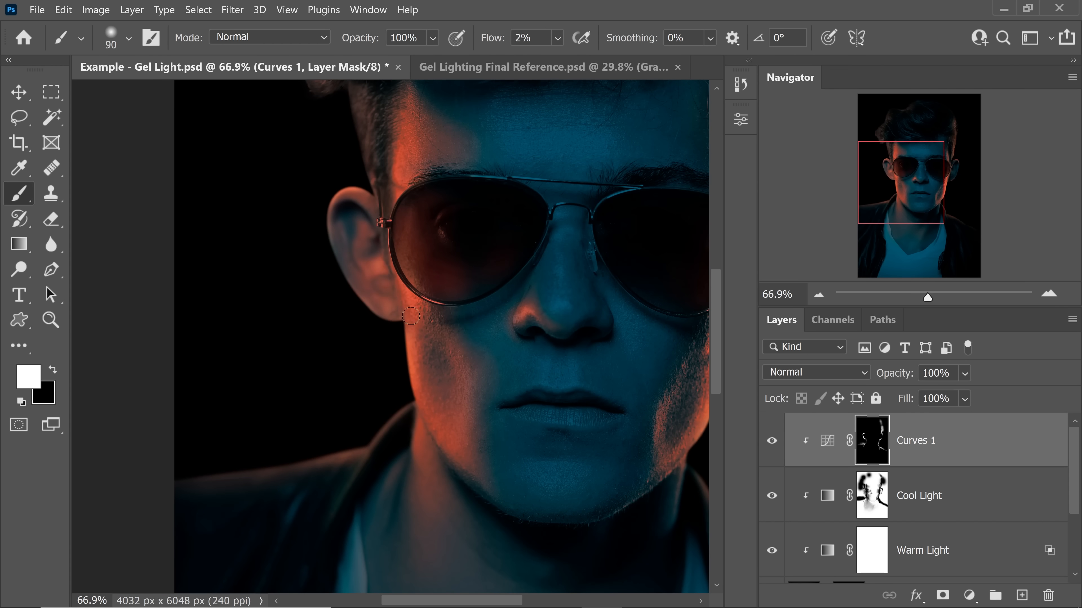
Step: Brighten the warm highlight around the nostril on the Curves 1 mask with a small brush at 2% flow
key(bracketleft)
key(bracketleft)
key(bracketleft)
key(bracketleft)
key(bracketleft)
mouse_move(551, 332)
mouse_down()
mouse_move(585, 331)
mouse_move(547, 330)
mouse_up()
Step: Paint black at 2% flow on the Cool Light mask around the side of the nose, using brush sizes from 60 to 100 px
click(863, 488)
key(x)
key(bracketright)
key(bracketright)
key(bracketright)
key(bracketright)
key(bracketright)
drag(540, 322, 564, 358)
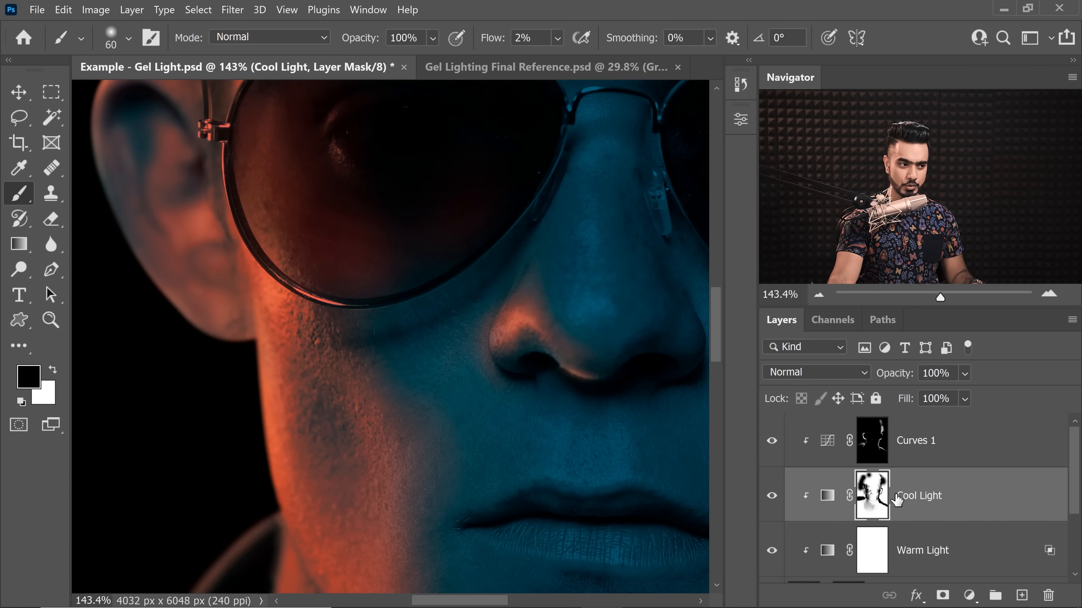
key(bracketright)
key(bracketright)
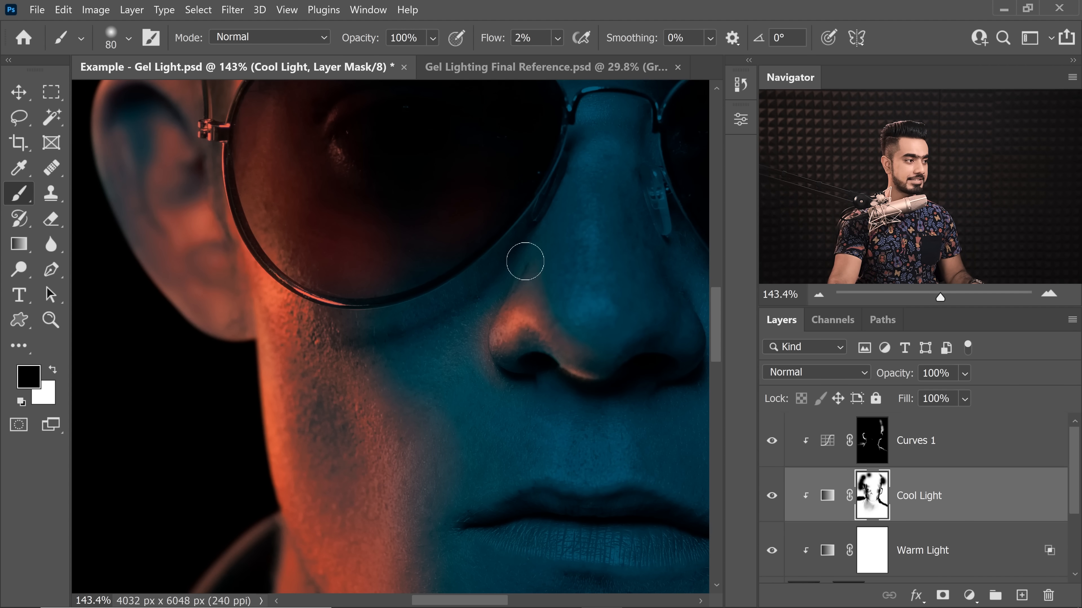
key(bracketright)
key(bracketright)
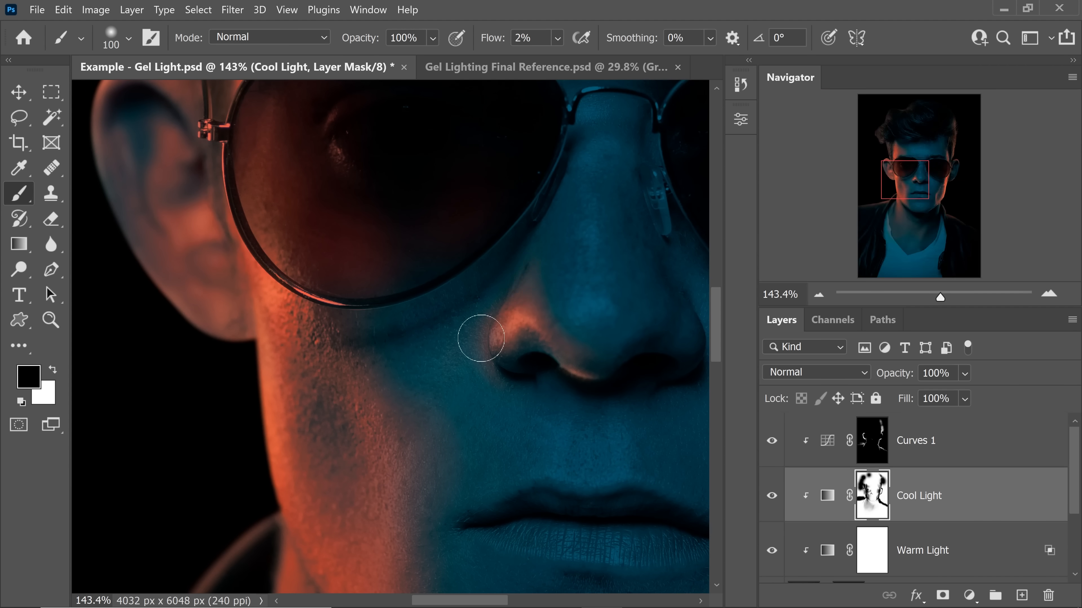
Step: Set the brush flow to 5% and blend the warm light around the nose and cheek with a 150 px brush
scroll(581, 366, down, 6)
key(bracketright)
key(bracketright)
key(bracketright)
key(x)
click(493, 38)
text(5)
key(Return)
key(bracketright)
key(bracketright)
key(x)
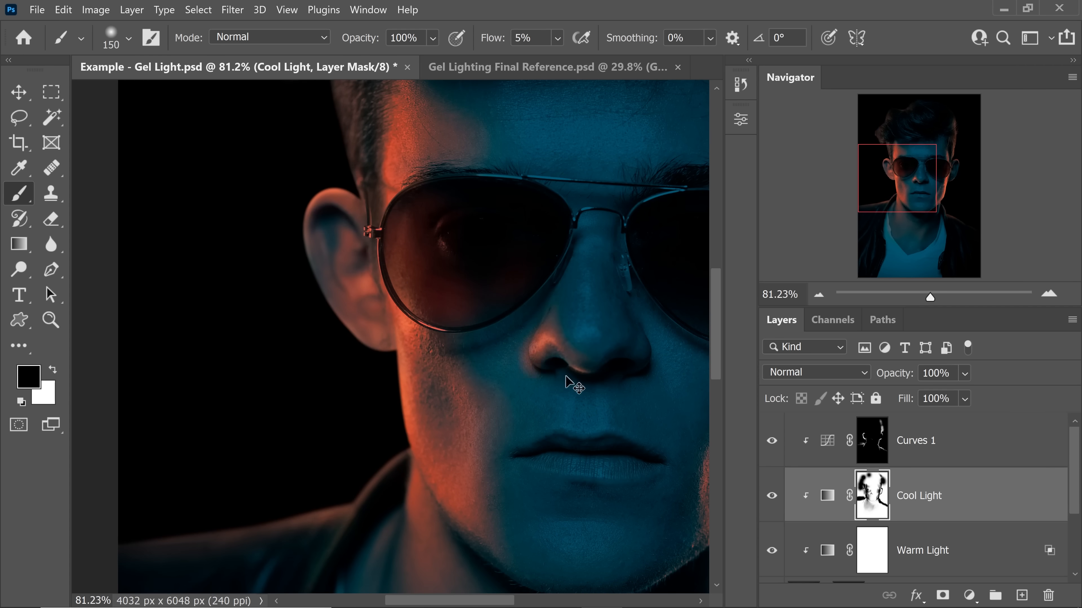
Step: Touch up the warm highlights on the Curves 1 mask at 5% flow, starting with an 80 px brush
key(alt+bracketright)
key(x)
key(x)
scroll(592, 341, down, 9)
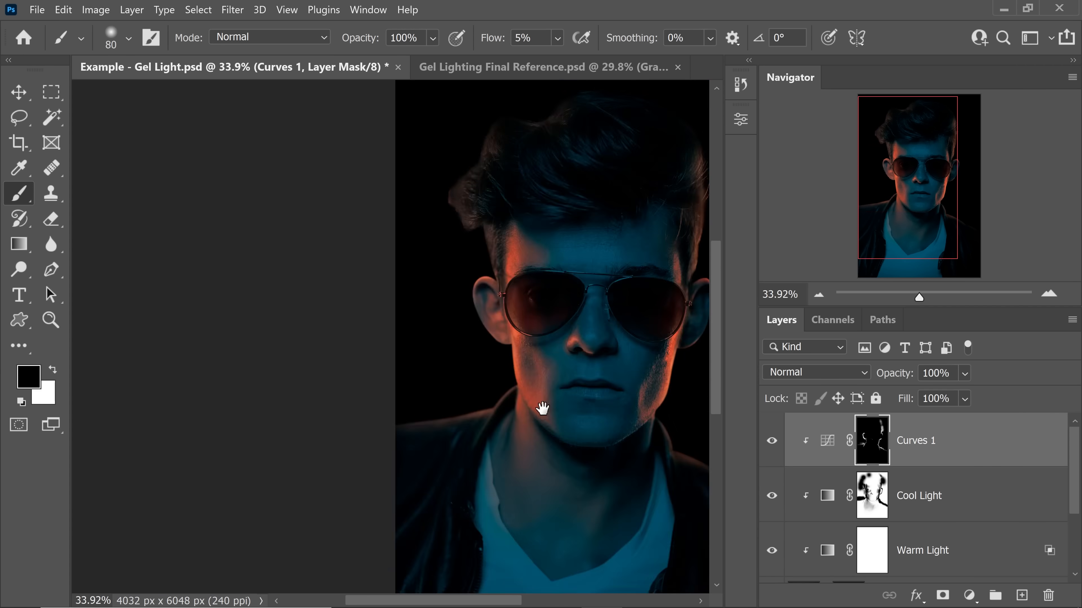
scroll(592, 335, up, 8)
key(bracketright)
key(bracketright)
key(bracketright)
key(bracketright)
Step: Refine the Cool Light mask with white at 5% flow and a 175 px brush, and reselect the Curves 1 mask
key(alt+bracketleft)
key(x)
scroll(516, 386, down, 7)
key(bracketright)
key(bracketright)
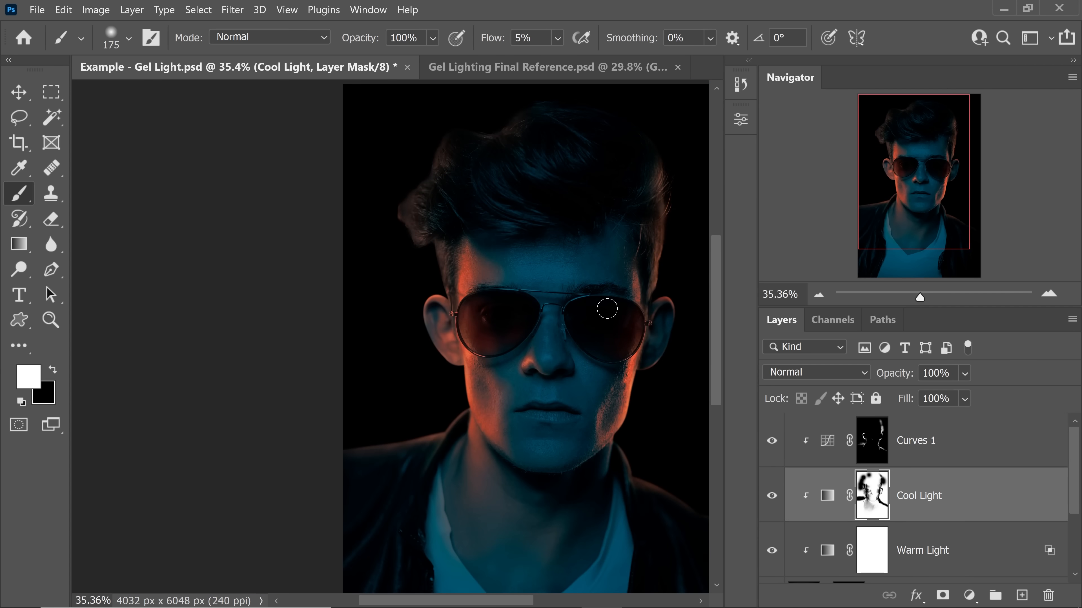
key(alt+bracketright)
scroll(390, 335, down, 1)
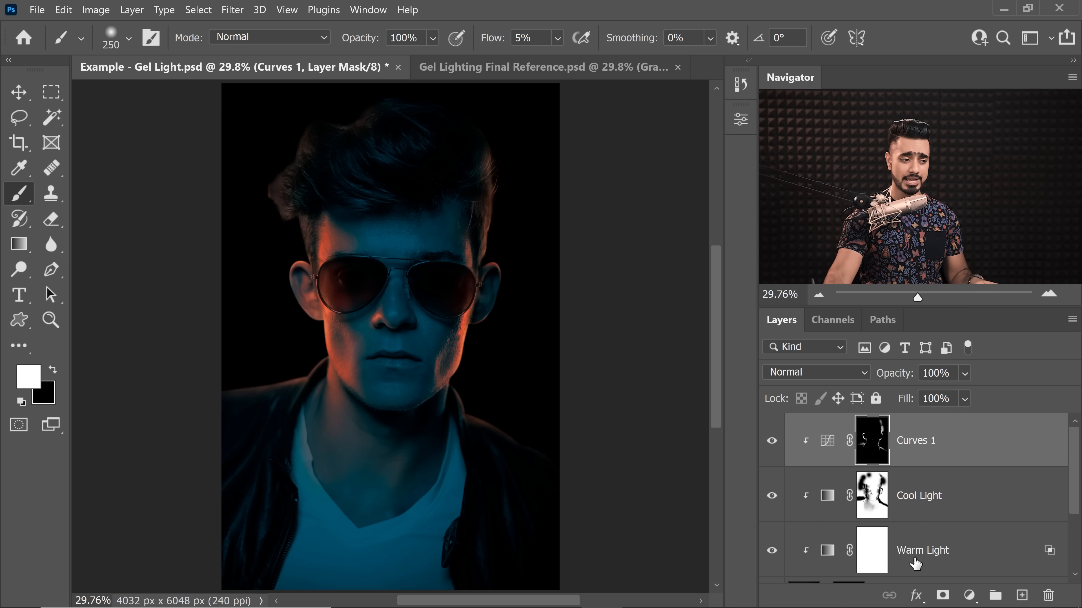
Step: Add a white (ffffff) Solid Color fill layer above the Curves 1 layer
click(969, 595)
click(968, 303)
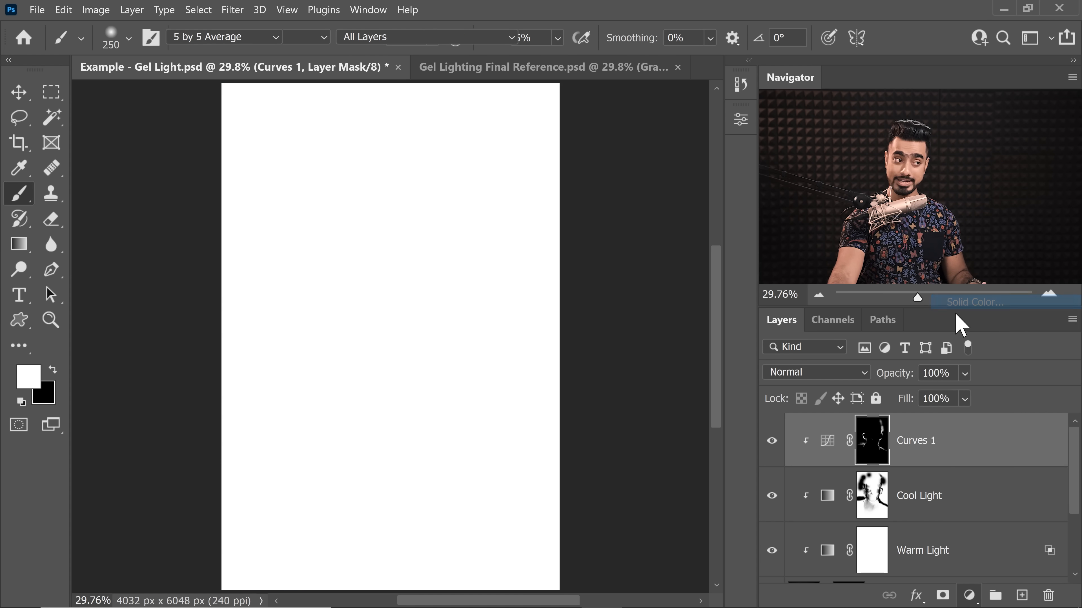
drag(690, 252, 629, 217)
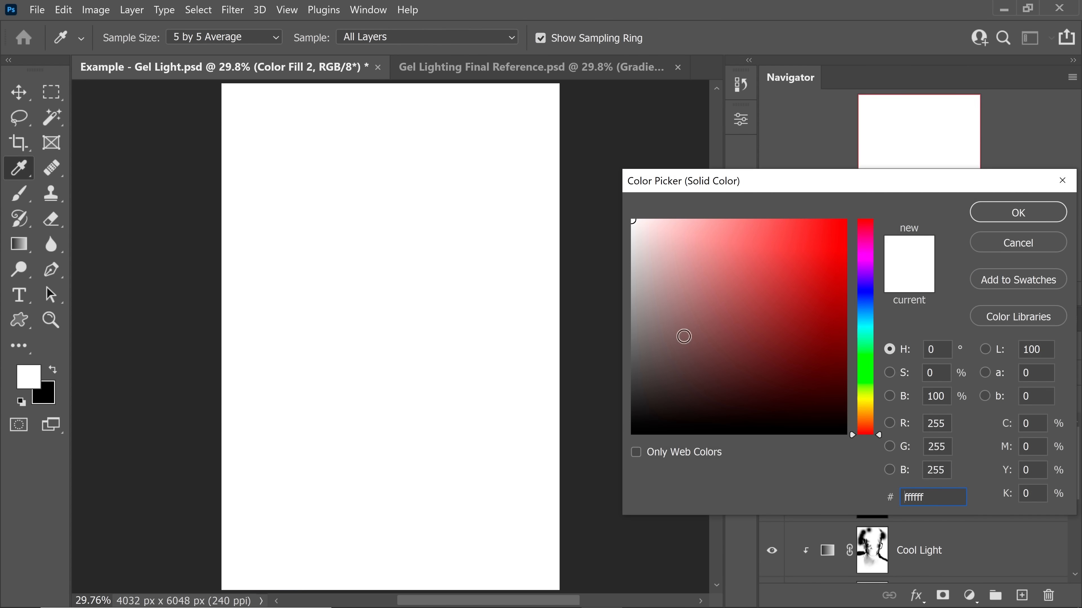
click(1016, 217)
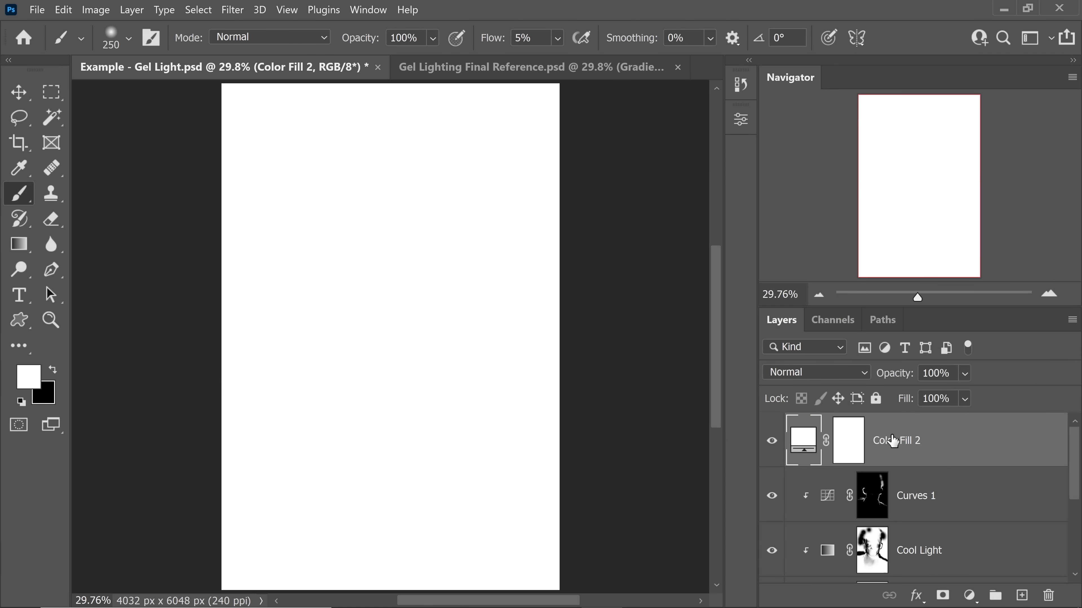
Step: Restrict the white fill to brighter areas by setting its Blend If underlying-layer shadow range to 34 / 100
double_click(987, 455)
drag(553, 145, 781, 133)
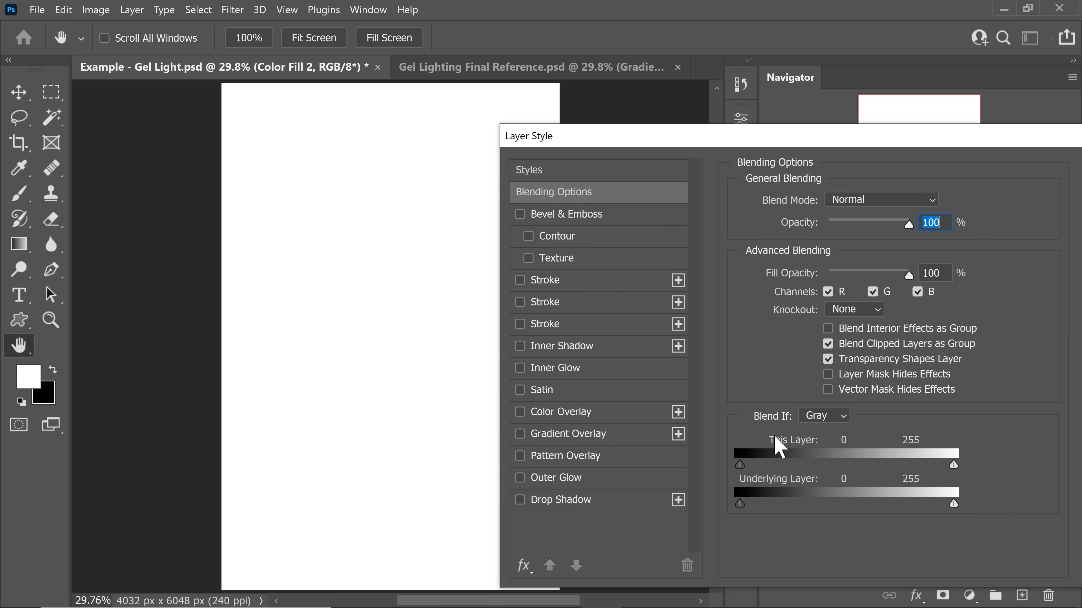
drag(741, 504, 770, 506)
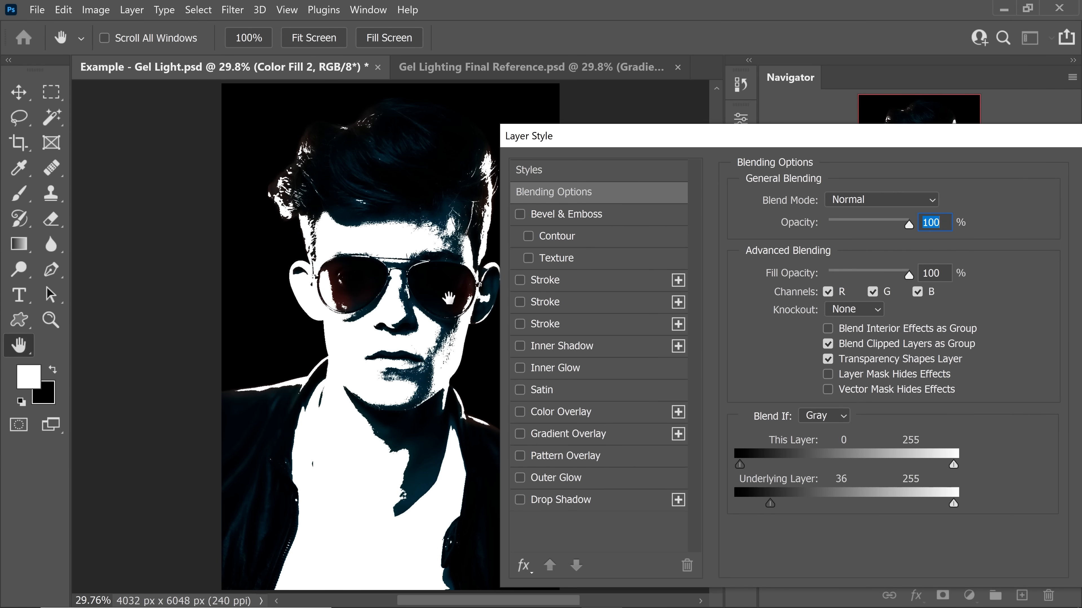
drag(439, 314, 490, 310)
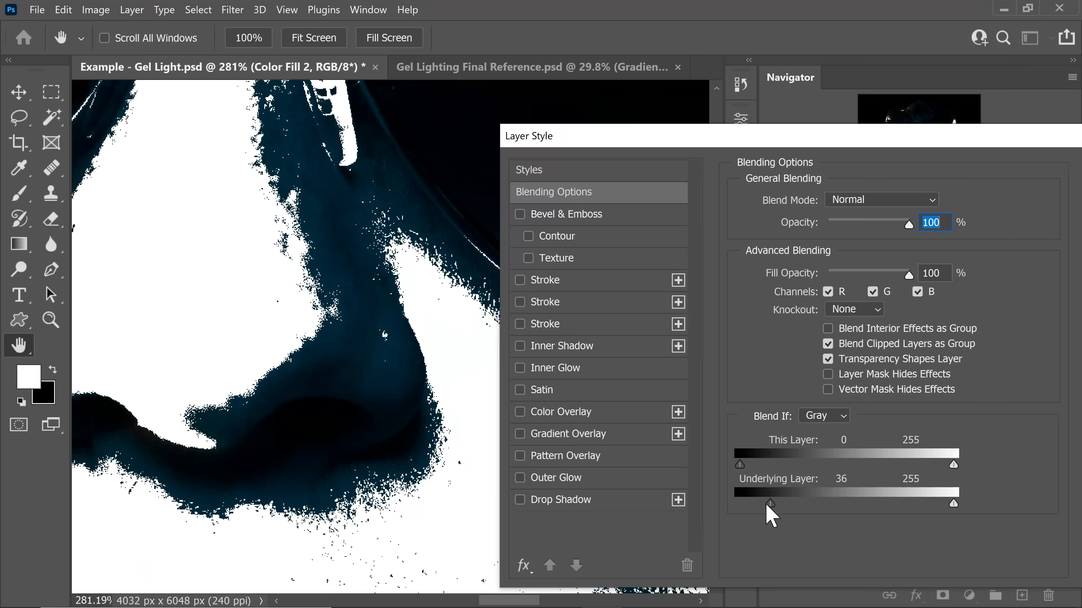
drag(770, 507, 769, 509)
drag(346, 332, 312, 334)
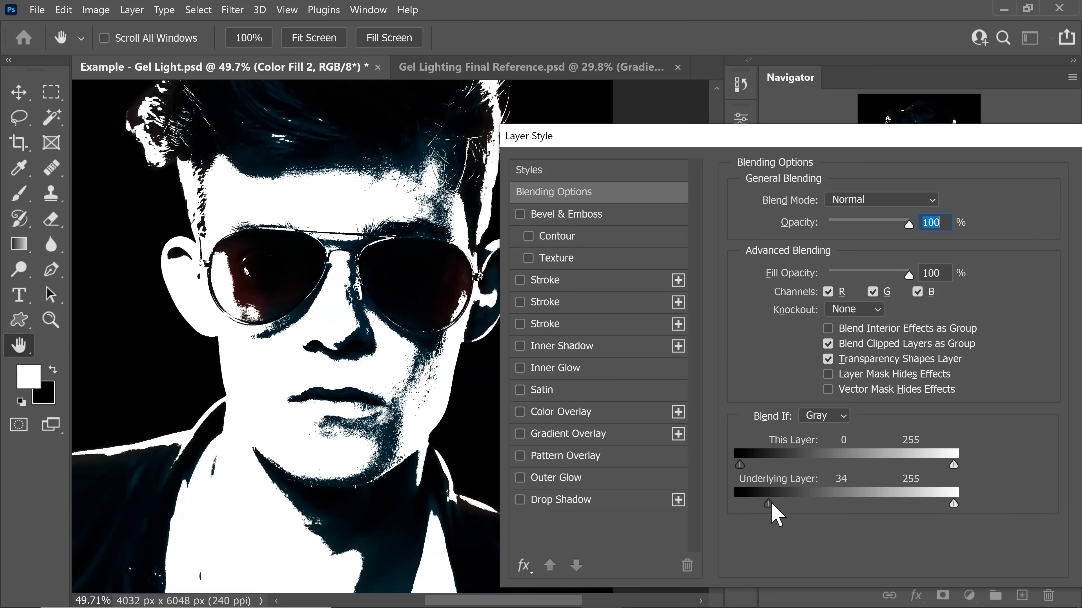
drag(772, 507, 829, 518)
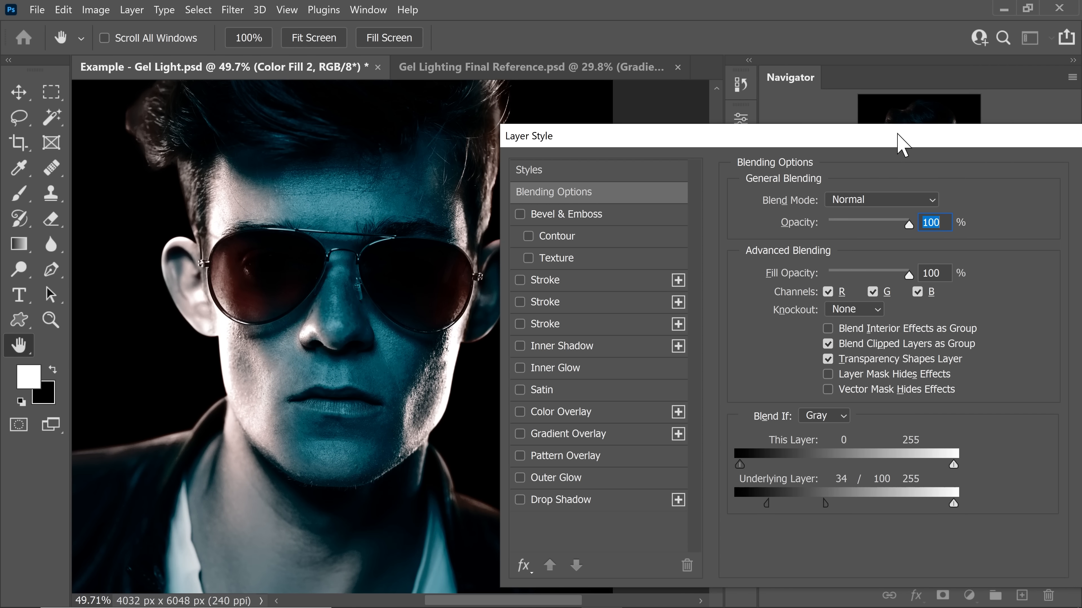
drag(900, 143, 742, 136)
click(966, 163)
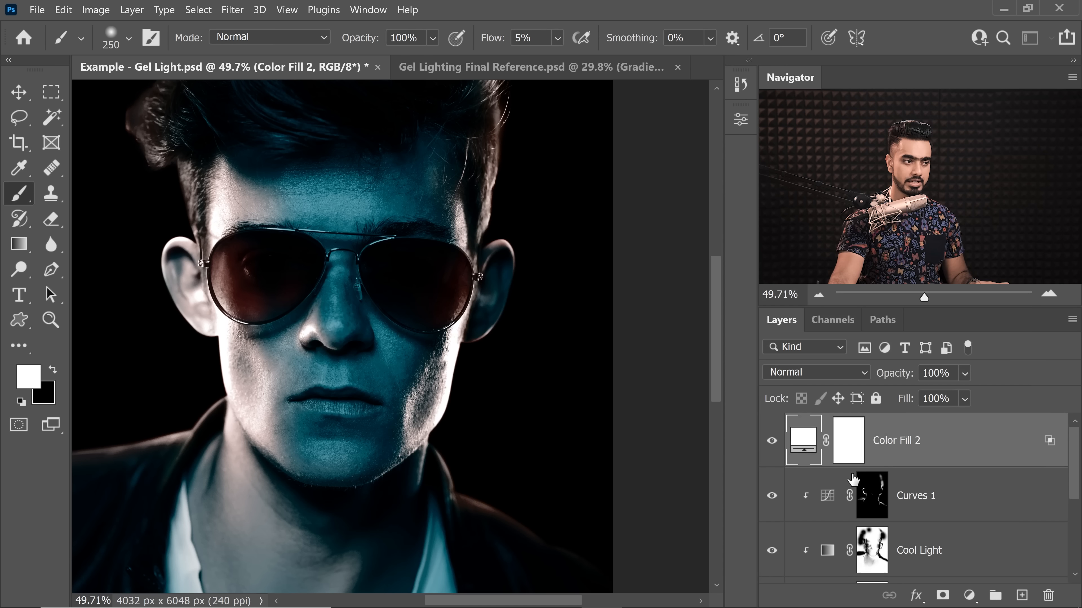
Step: Invert the Color Fill 2 mask to black and clip the fill layer to the layer below
click(853, 455)
key(ctrl+i)
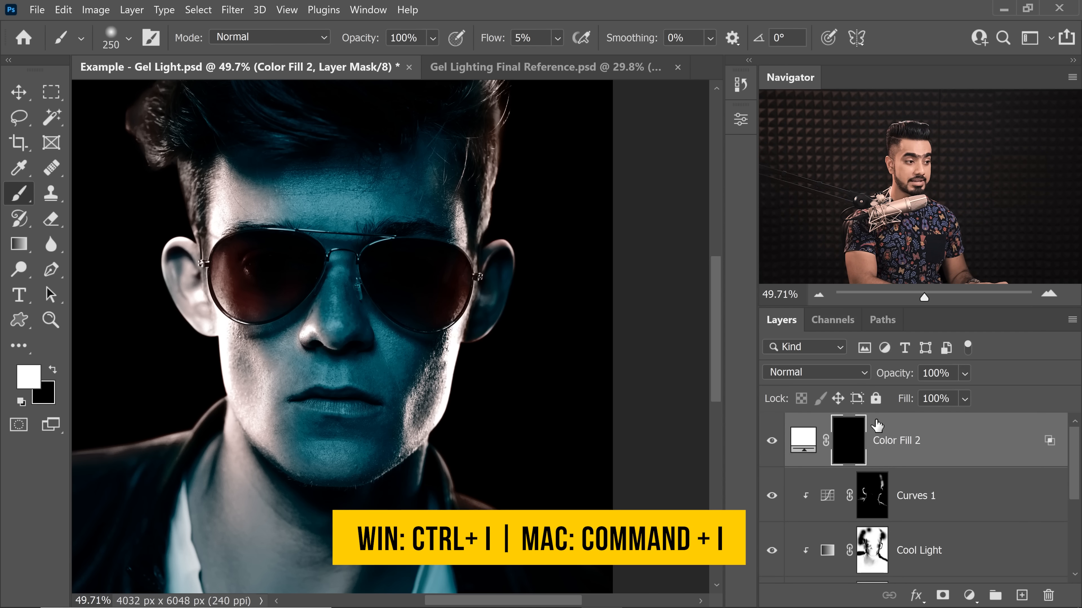
alt+click(940, 467)
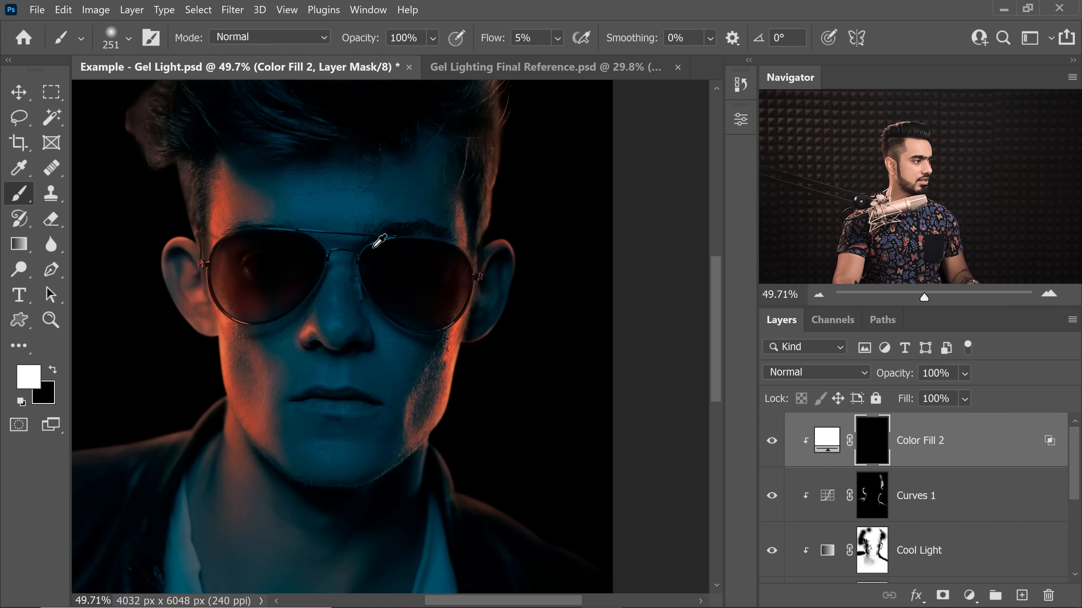
Step: Paint white at 100% flow on the Color Fill 2 mask over the forehead and nose, starting with an 800 px brush
key(bracketright)
key(bracketright)
key(bracketright)
key(bracketright)
key(bracketright)
key(bracketright)
key(bracketright)
key(bracketright)
key(bracketright)
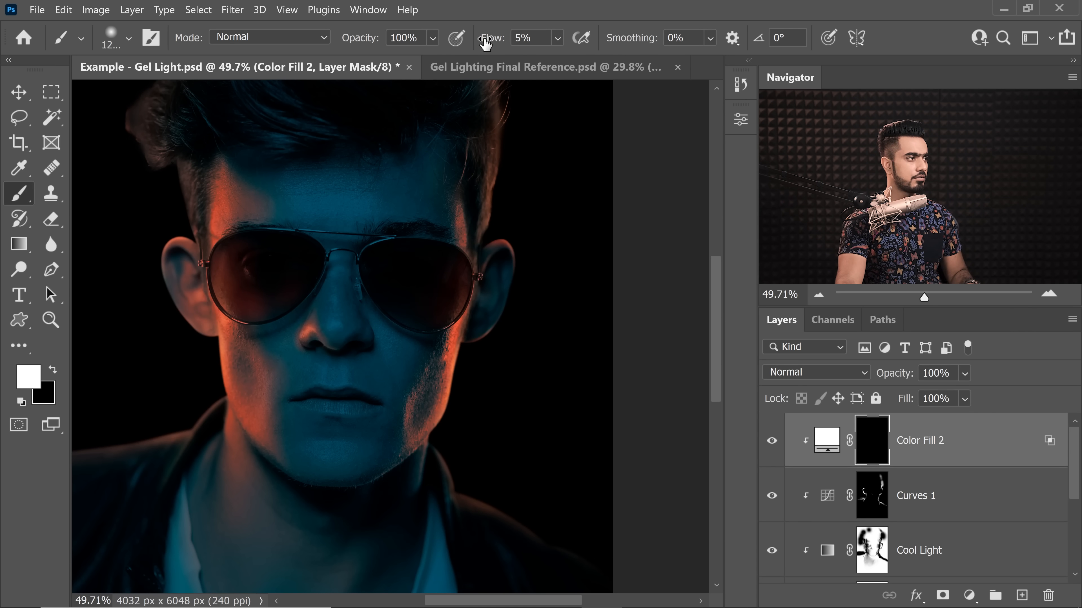
key(bracketleft)
key(bracketleft)
key(bracketleft)
key(bracketleft)
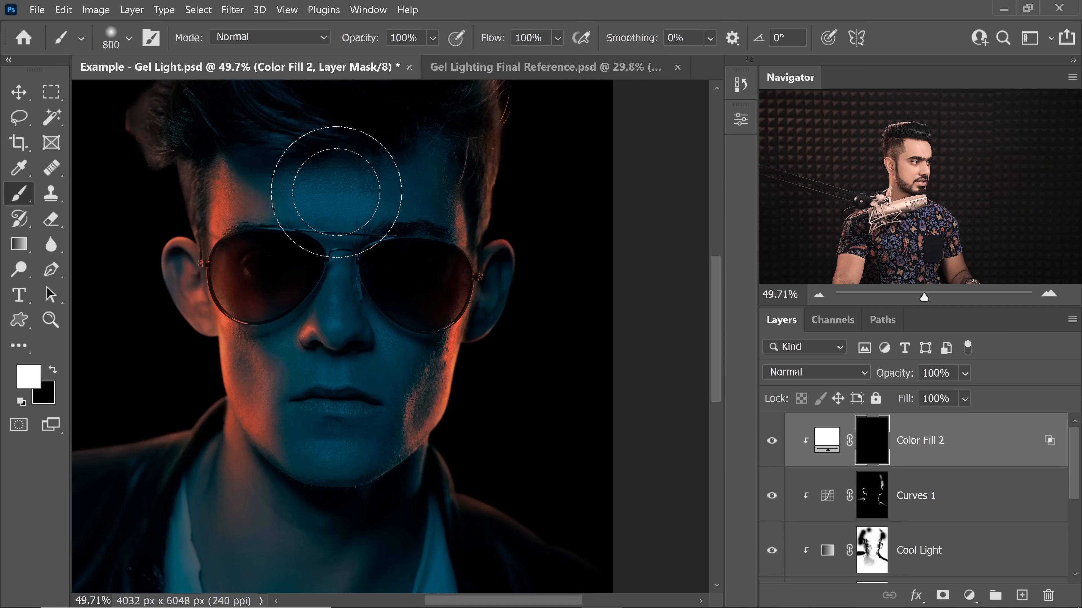
mouse_move(326, 181)
mouse_down()
mouse_move(330, 194)
mouse_move(314, 145)
mouse_move(290, 124)
mouse_move(362, 133)
mouse_move(373, 167)
mouse_up()
key(bracketleft)
key(bracketleft)
key(bracketleft)
key(bracketleft)
mouse_move(340, 307)
mouse_down()
mouse_move(374, 331)
mouse_move(313, 331)
mouse_move(287, 366)
mouse_up()
Step: Extend the white painting on the Color Fill 2 mask over the chin, neck and upper chest with an 800 px brush
key(x)
Step: Tone down the shirt highlights by painting black at 10% flow on the Color Fill 2 mask with a very large brush
key(x)
key(bracketleft)
key(bracketleft)
key(bracketleft)
key(bracketleft)
key(bracketleft)
key(bracketleft)
key(bracketright)
key(bracketright)
key(bracketright)
key(bracketright)
key(bracketright)
key(bracketright)
key(bracketright)
drag(311, 416, 335, 436)
scroll(336, 426, down, 3)
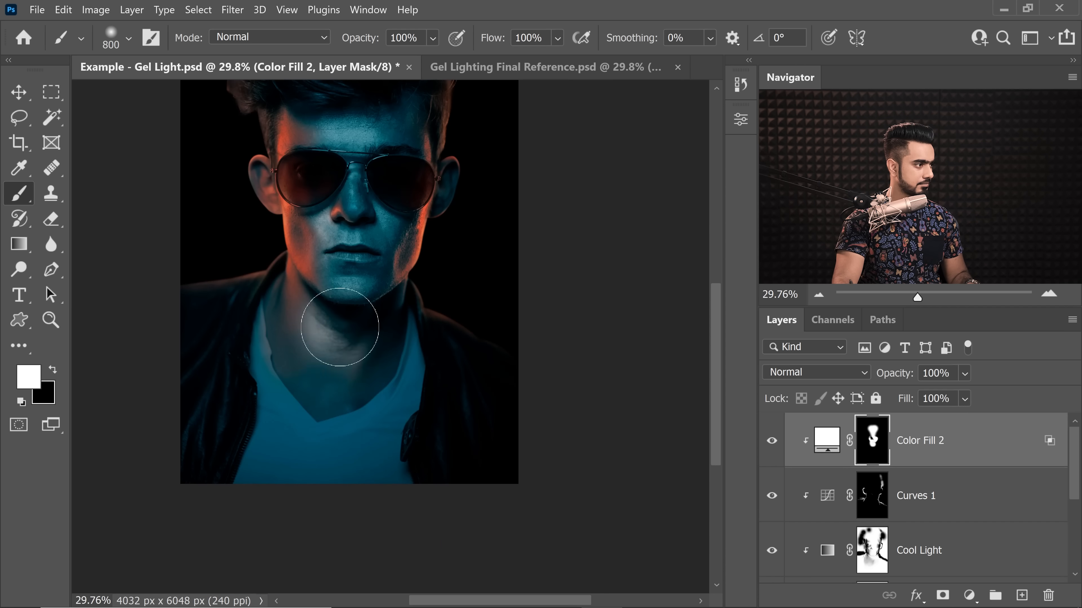
drag(338, 331, 336, 434)
Step: Paint white on the Color Fill 2 mask across the shirt and lower jacket with a larger brush
key(bracketright)
key(bracketright)
key(bracketright)
mouse_move(298, 465)
mouse_down()
mouse_move(323, 507)
mouse_move(396, 506)
mouse_up()
drag(396, 505, 240, 461)
key(x)
key(bracketright)
key(bracketright)
key(bracketright)
key(bracketright)
key(bracketright)
key(bracketright)
key(bracketright)
key(bracketright)
key(bracketright)
key(bracketright)
key(bracketright)
key(bracketright)
key(bracketright)
key(bracketright)
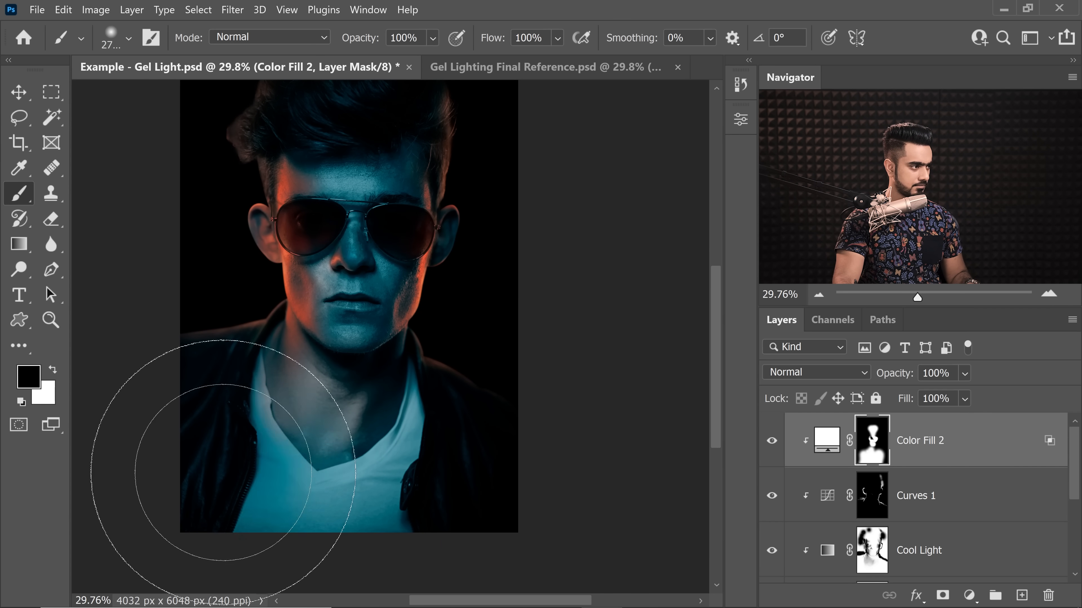
key(shift+1)
mouse_move(399, 415)
mouse_down()
mouse_move(372, 415)
mouse_move(375, 426)
mouse_up()
mouse_move(289, 435)
mouse_down()
mouse_move(291, 411)
mouse_move(320, 472)
mouse_move(426, 392)
mouse_move(433, 493)
mouse_move(256, 465)
mouse_move(285, 396)
mouse_move(317, 433)
mouse_move(268, 390)
mouse_up()
key(bracketleft)
key(ctrl+z)
key(bracketleft)
key(bracketleft)
key(bracketleft)
key(bracketleft)
key(bracketleft)
key(bracketleft)
key(bracketleft)
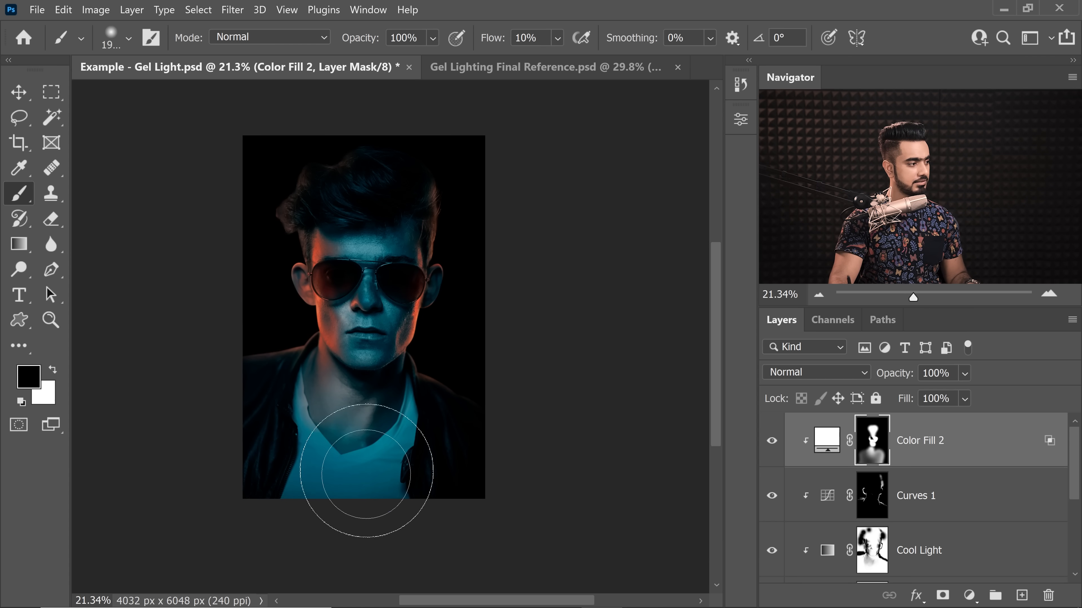
Step: Soften the Color Fill 2 highlights by changing the Blend If underlying-layer shadow range to 42 / 171
drag(339, 328, 393, 326)
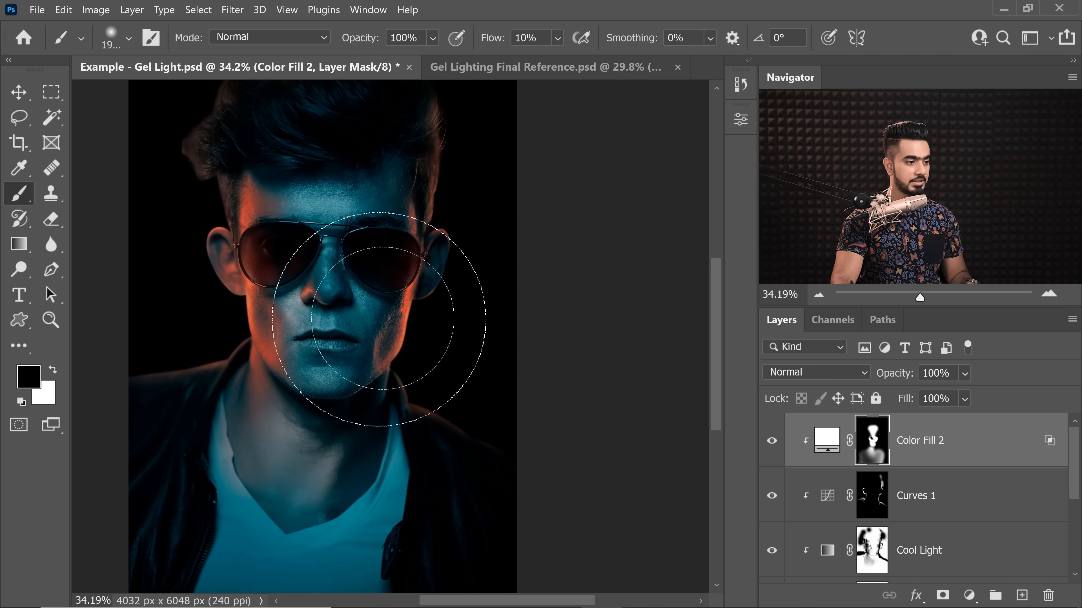
double_click(1035, 452)
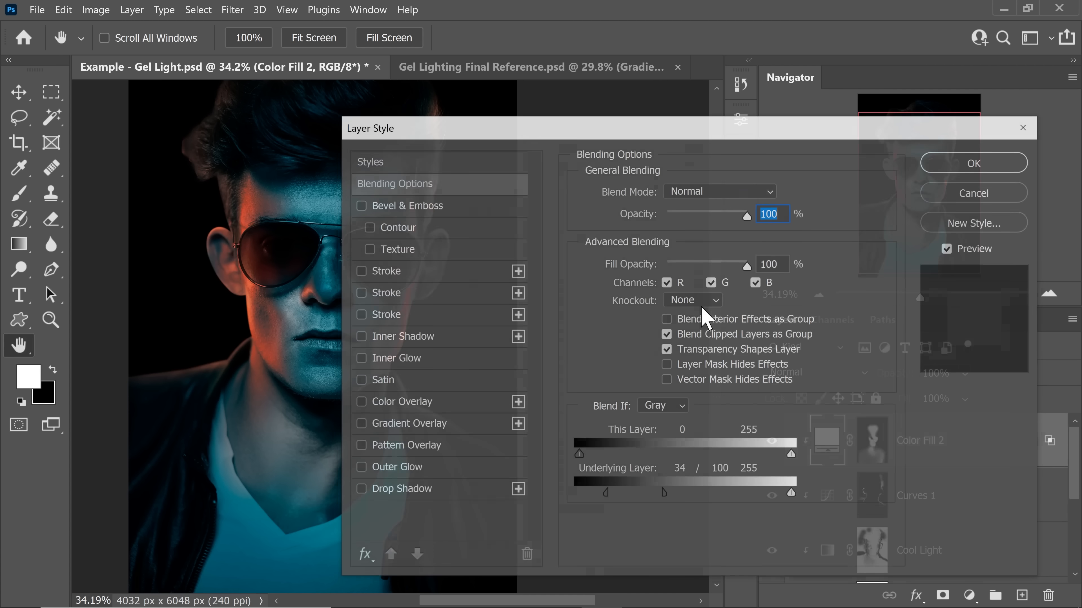
drag(582, 137, 714, 131)
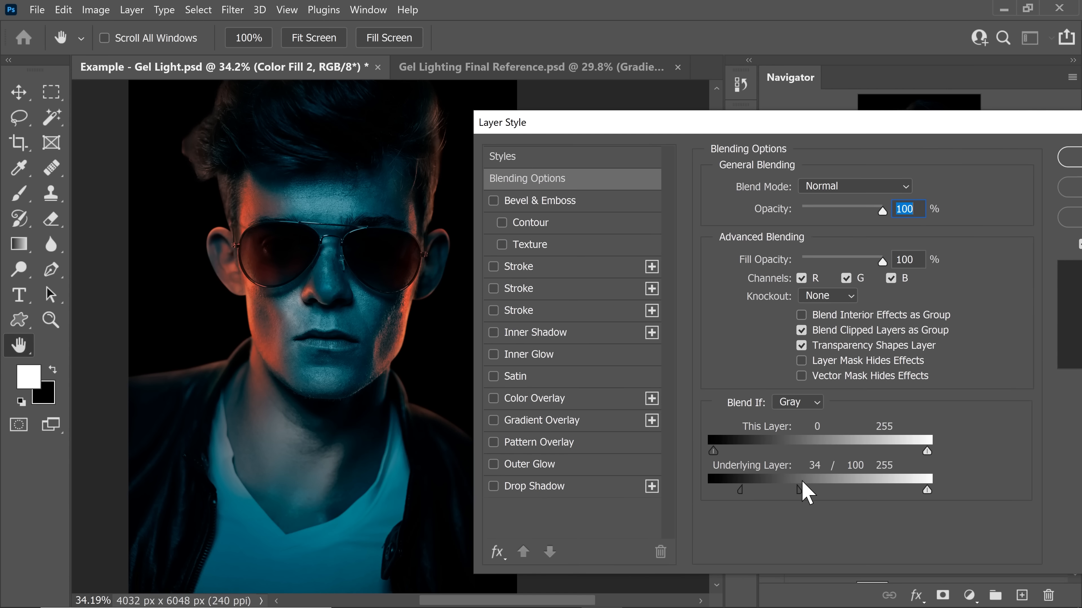
drag(800, 489, 855, 497)
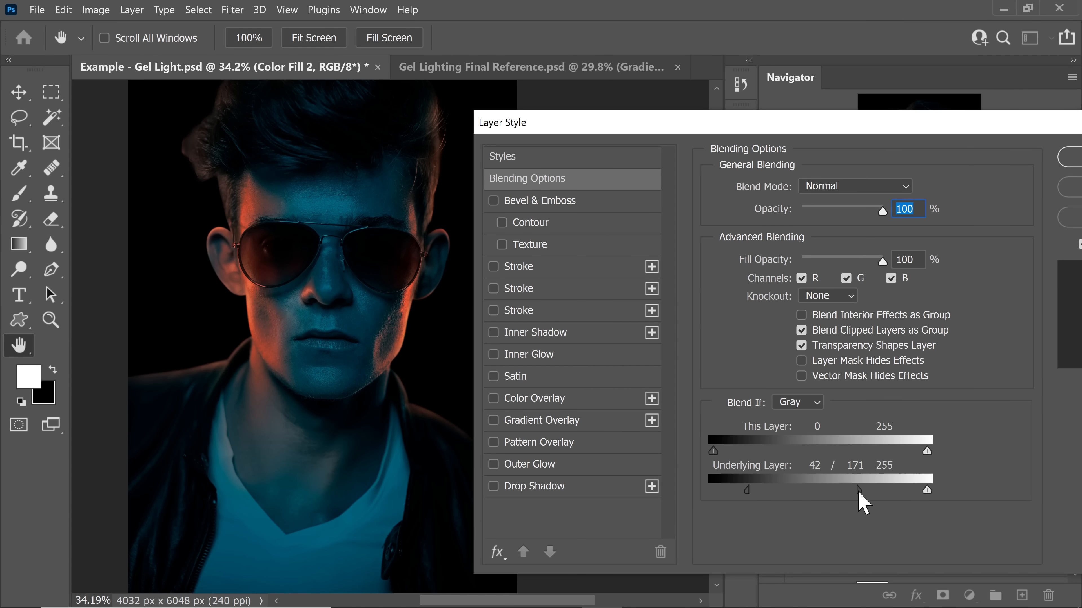
click(1071, 158)
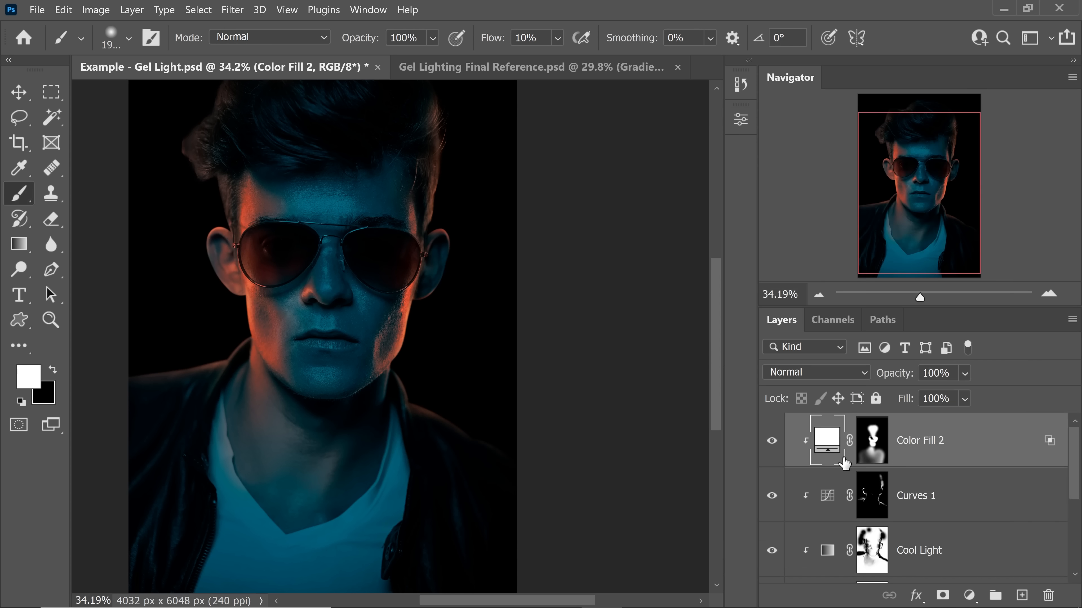
Step: Paint black at 10% flow on the Color Fill 2 mask to reduce the highlights on the chest and shirt
click(875, 456)
key(x)
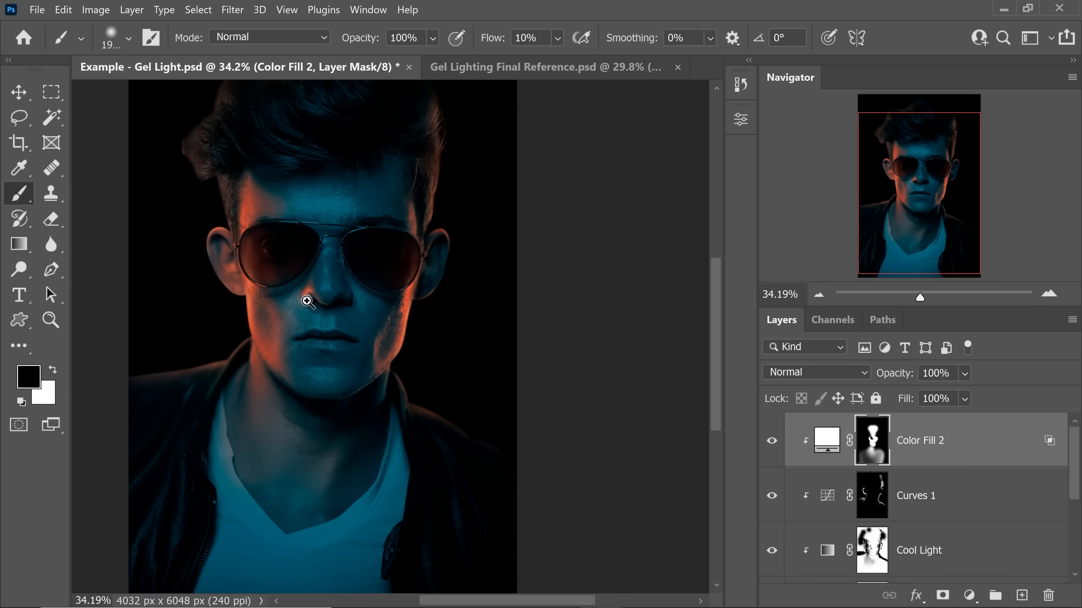
mouse_move(307, 302)
mouse_down()
mouse_move(331, 292)
mouse_move(283, 342)
mouse_up()
drag(346, 157, 353, 263)
drag(353, 263, 331, 265)
key(bracketright)
key(bracketright)
key(bracketright)
drag(361, 490, 388, 340)
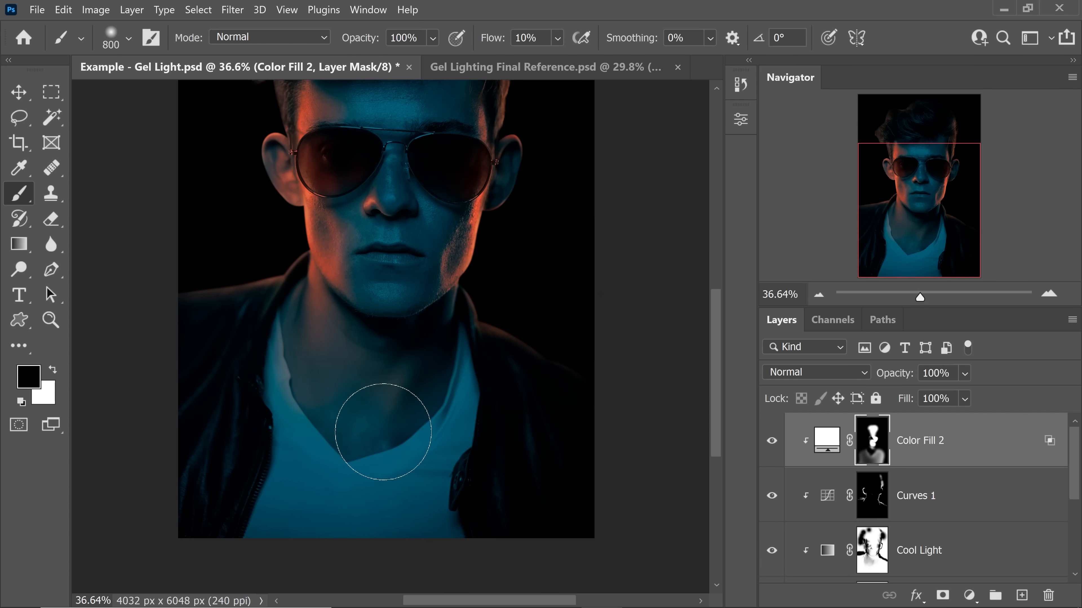
Step: Rework the Color Fill 2 mask at 100% flow, painting white on the lower neck and black over the shirt and jacket
key(x)
key(shift+0)
click(378, 402)
key(x)
mouse_move(380, 449)
mouse_down()
mouse_move(382, 504)
mouse_move(416, 482)
mouse_up()
drag(255, 378, 400, 418)
drag(499, 542, 477, 539)
key(x)
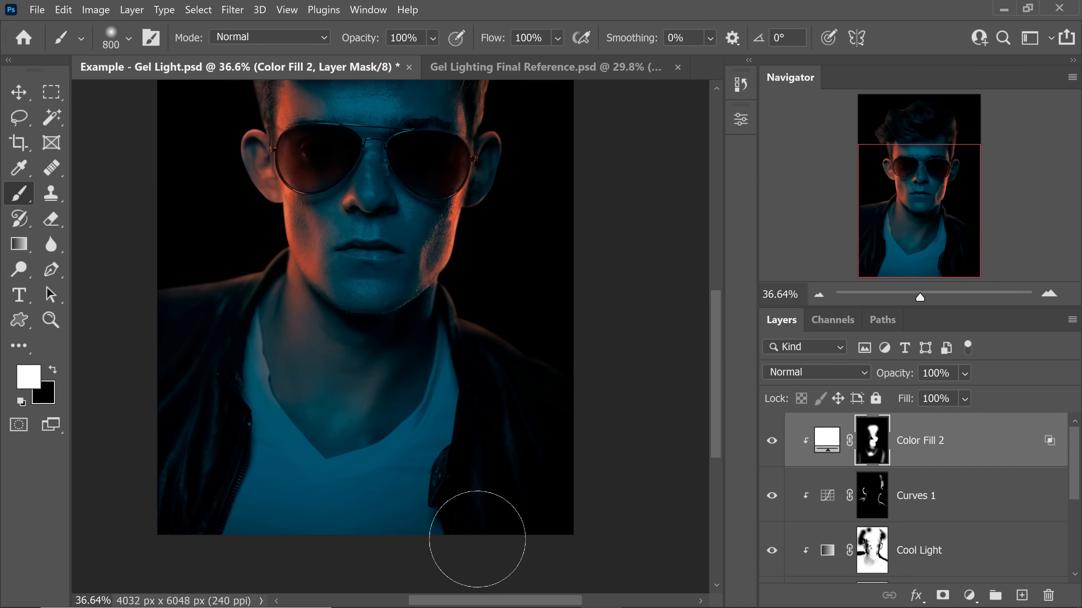
key(x)
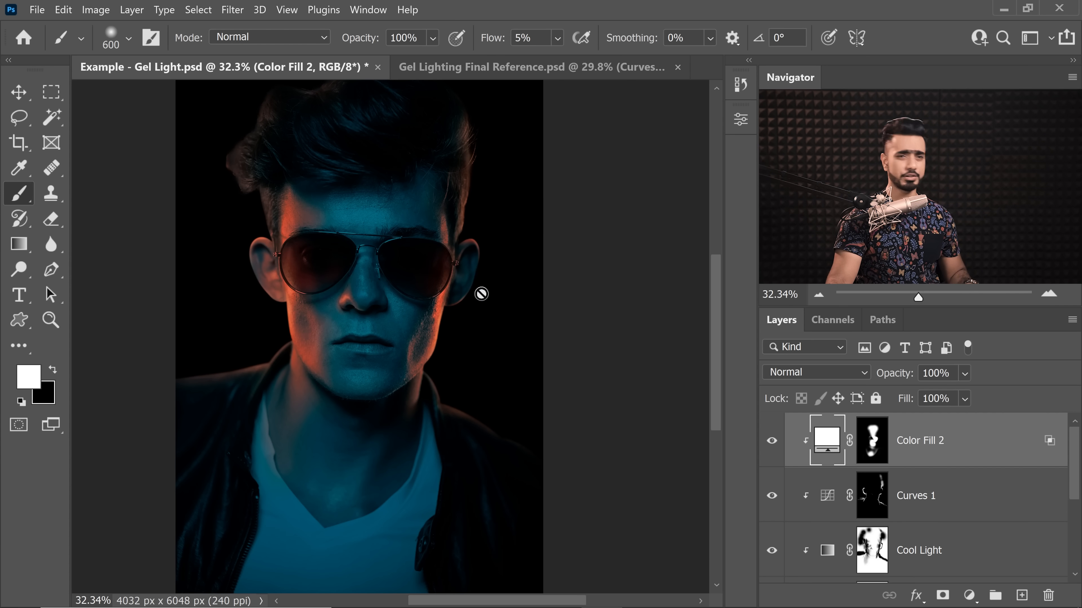
Step: Add a Curves adjustment above Color Fill 2 and move its white point to input 206 to brighten the image
click(969, 595)
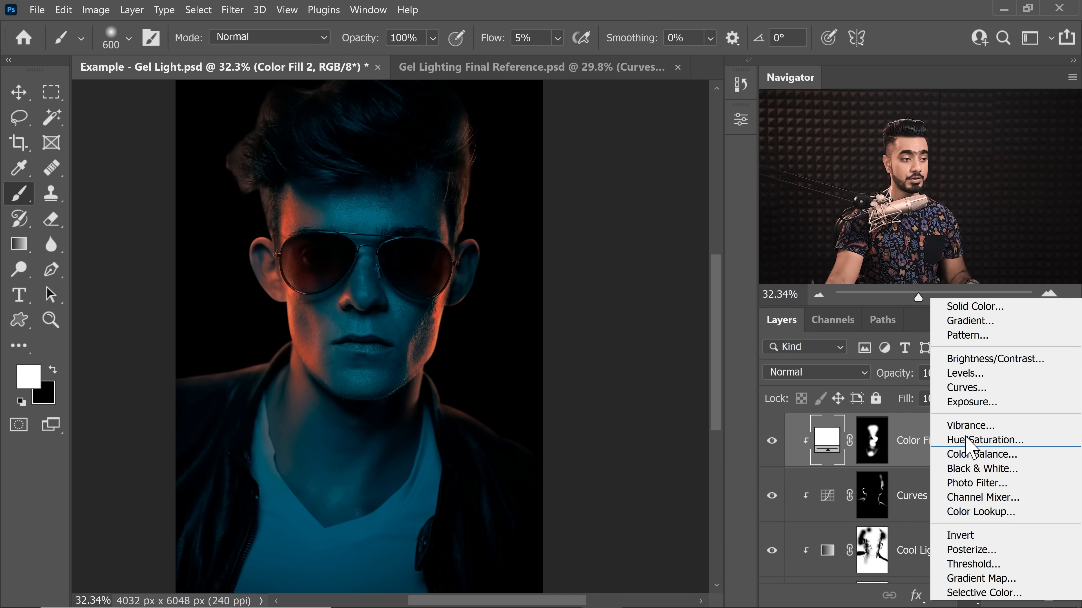
click(1026, 384)
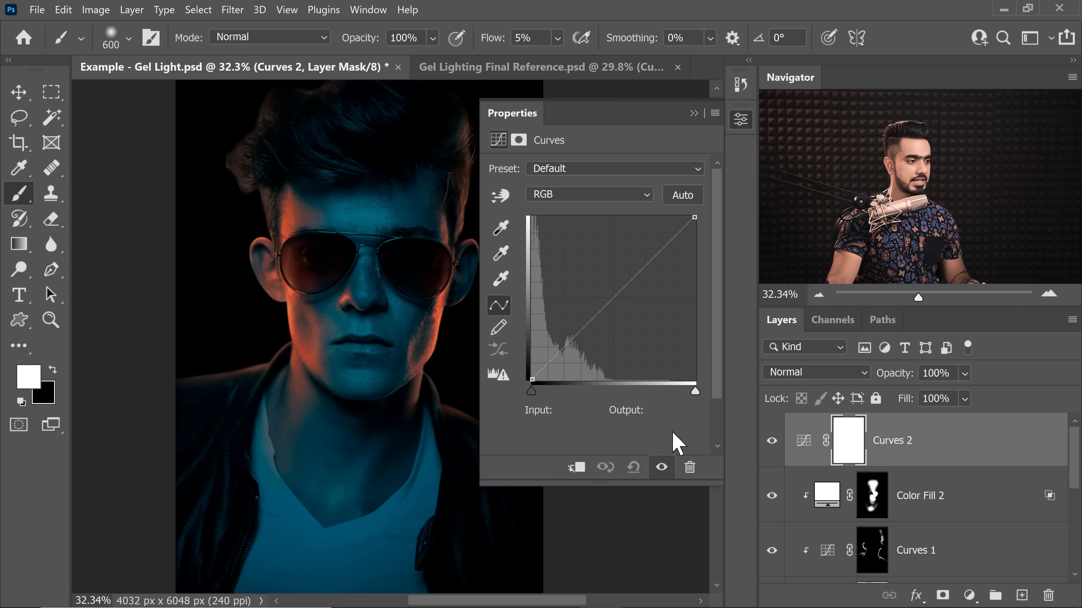
drag(694, 392, 669, 411)
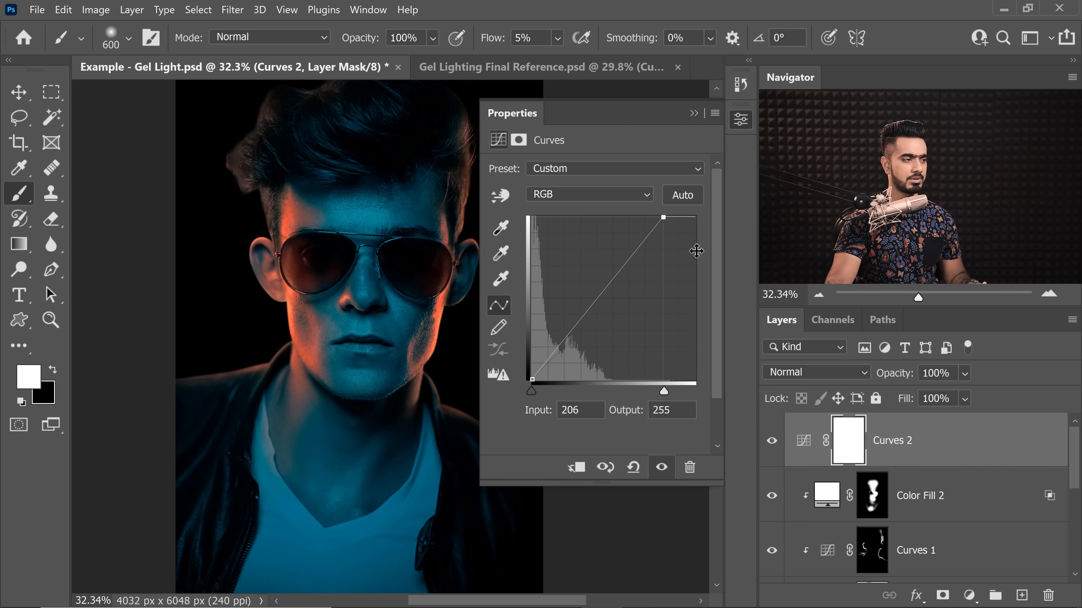
click(694, 113)
drag(355, 220, 368, 280)
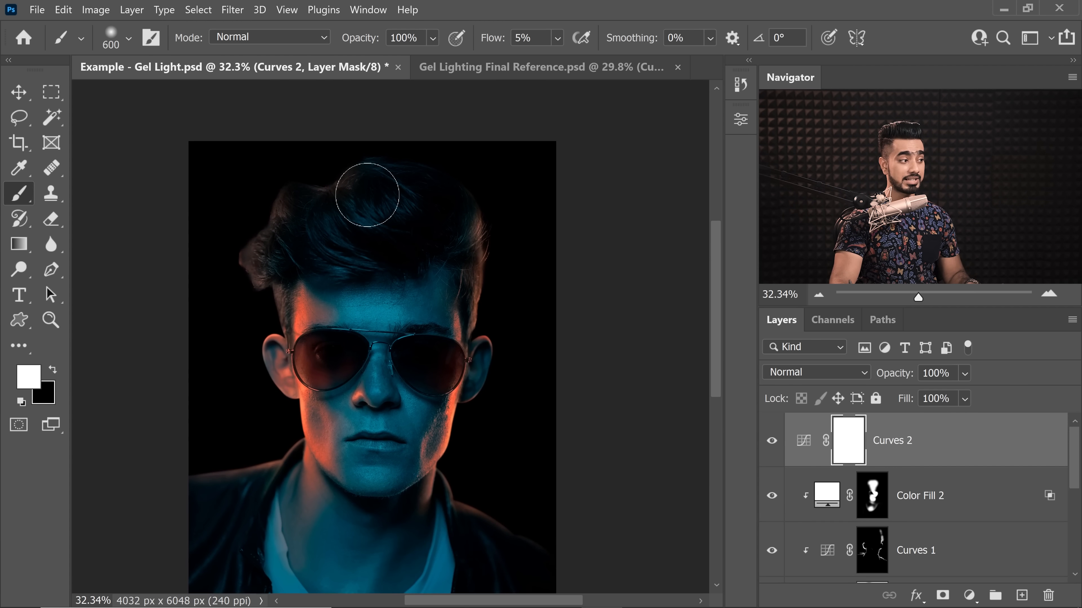
Step: Add another Curves adjustment above Curves 2 with the midtones raised, and invert its mask to black
click(969, 595)
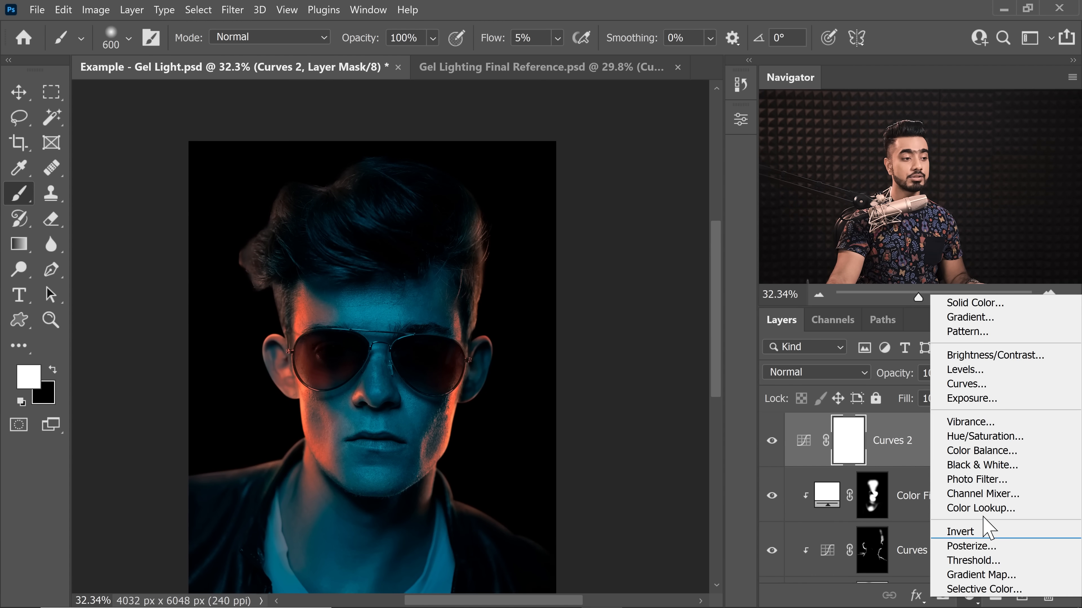
click(965, 384)
click(640, 263)
drag(627, 253, 616, 244)
click(694, 115)
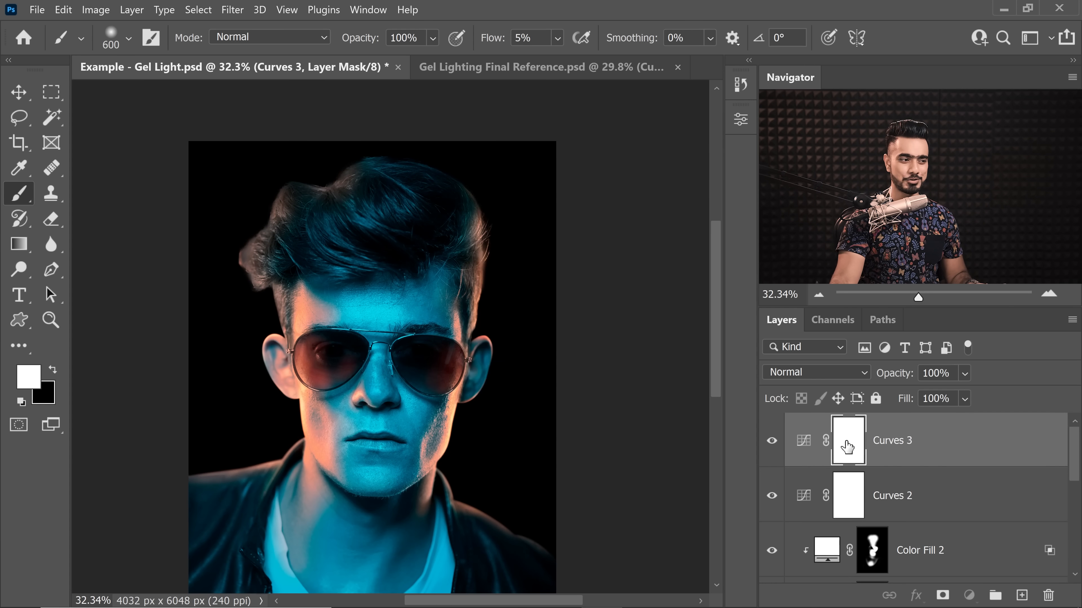
key(ctrl+i)
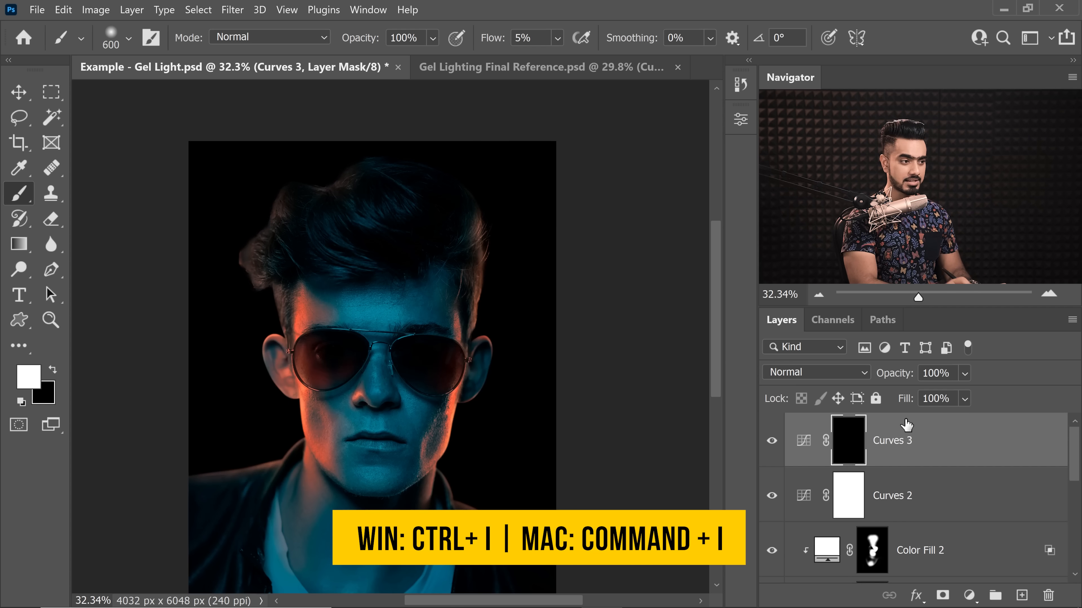
Step: Paint white over the hair on the Curves 3 mask with an enlarged soft brush at 100% flow
drag(352, 263, 359, 264)
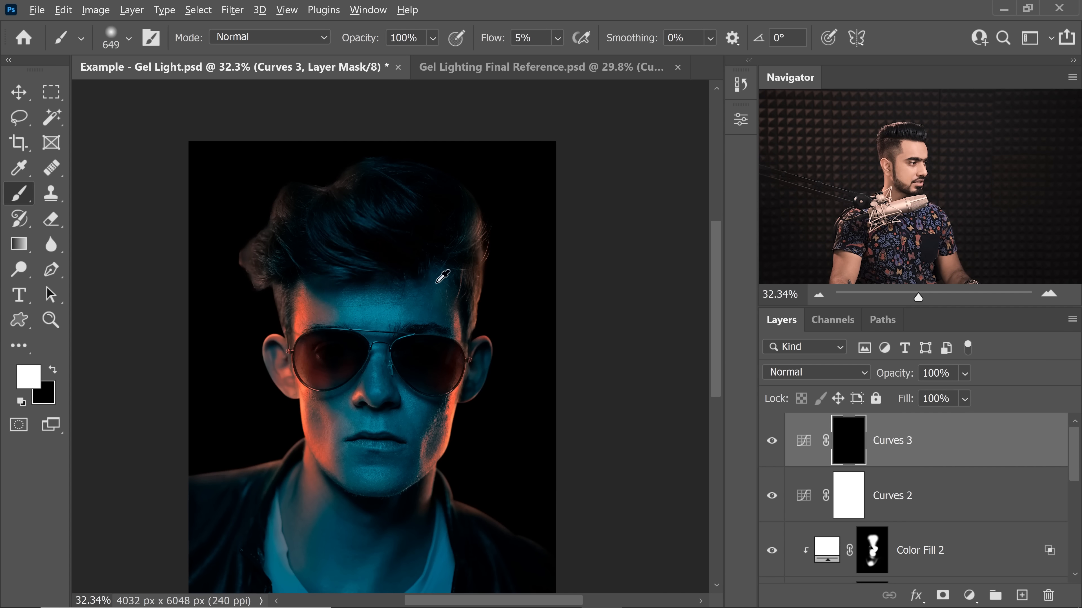
key(bracketright)
key(bracketright)
key(bracketright)
key(bracketright)
key(bracketright)
key(bracketright)
key(bracketright)
key(bracketright)
key(bracketright)
key(bracketright)
key(bracketright)
key(bracketright)
key(bracketright)
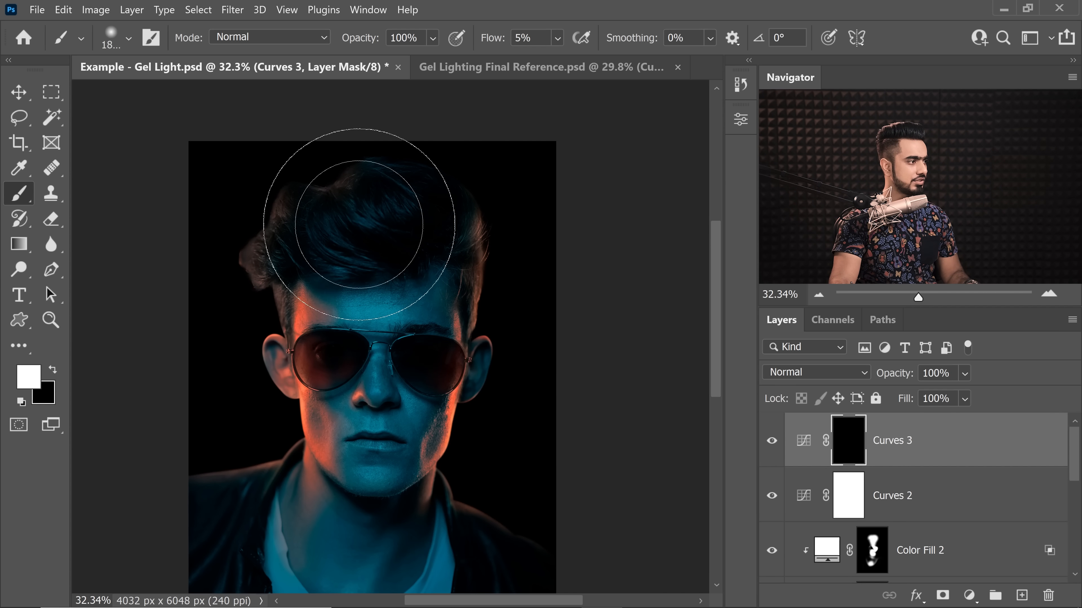
click(526, 37)
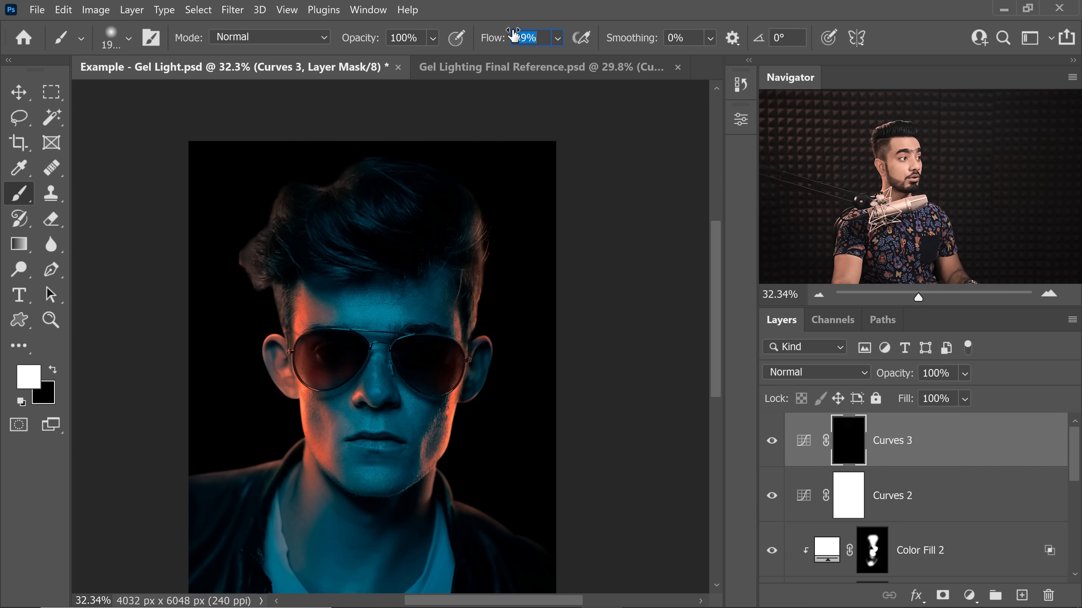
text(100)
key(Return)
key(bracketright)
key(bracketright)
key(bracketright)
key(bracketright)
key(bracketright)
key(bracketright)
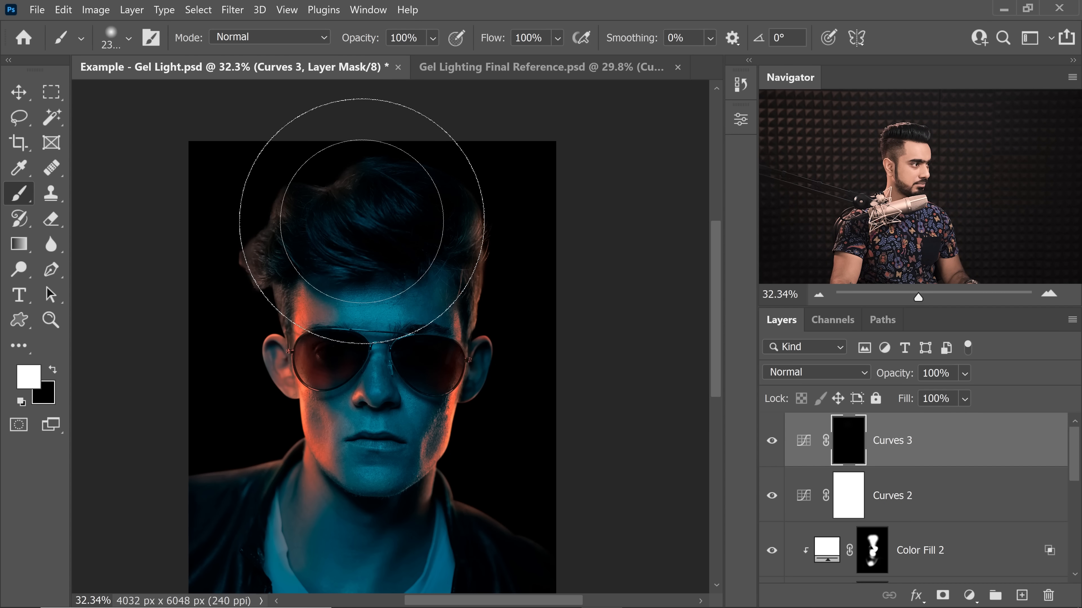
click(366, 239)
key(bracketleft)
key(bracketleft)
key(bracketleft)
key(bracketleft)
key(bracketleft)
key(bracketleft)
key(bracketleft)
key(bracketleft)
key(bracketleft)
key(bracketleft)
key(bracketleft)
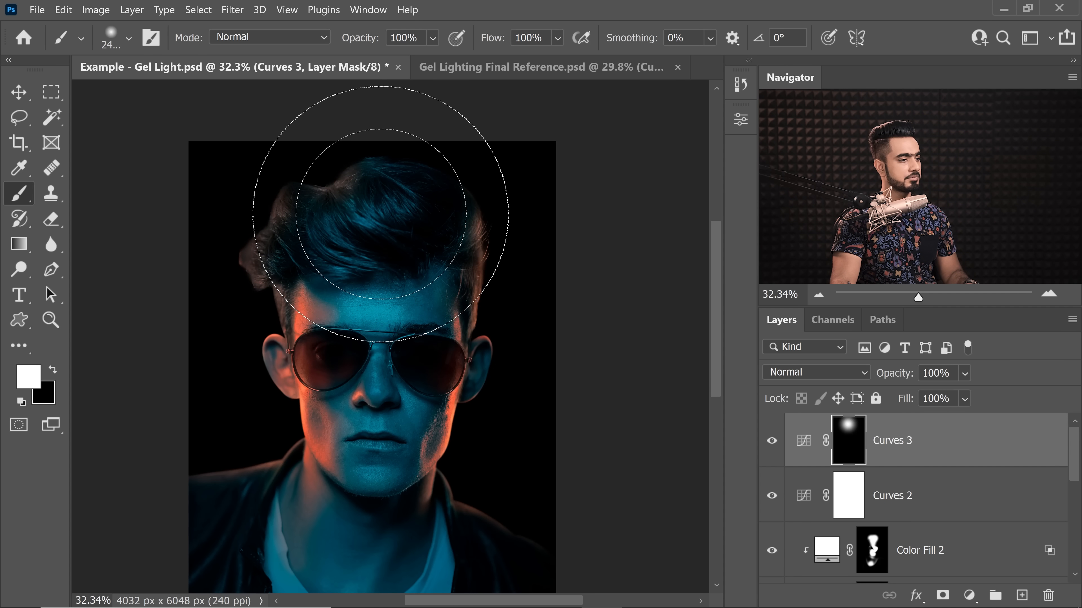
mouse_move(353, 194)
mouse_down()
mouse_move(326, 197)
mouse_move(302, 174)
mouse_move(368, 148)
mouse_up()
Step: Paint black on the Curves 3 mask over the forehead to keep the brightening off the skin
key(x)
key(bracketright)
key(bracketright)
key(bracketright)
key(bracketright)
key(bracketright)
key(bracketright)
mouse_move(418, 317)
mouse_down()
mouse_move(249, 288)
mouse_move(448, 296)
mouse_up()
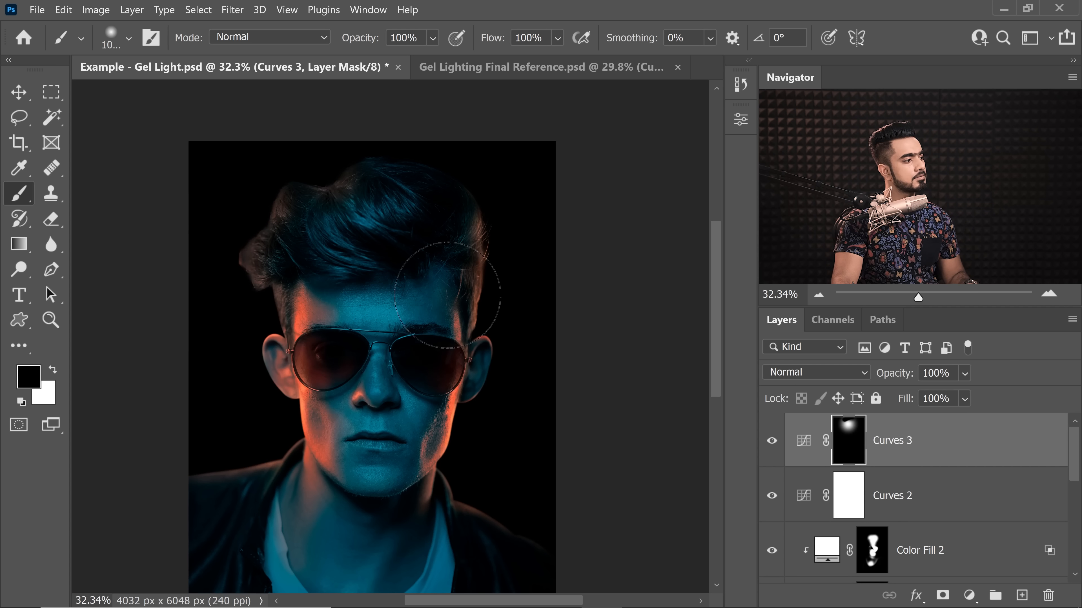
Step: Split the Underlying Layer black slider of the Curves 3 Blend If and move its half to 255
click(1044, 440)
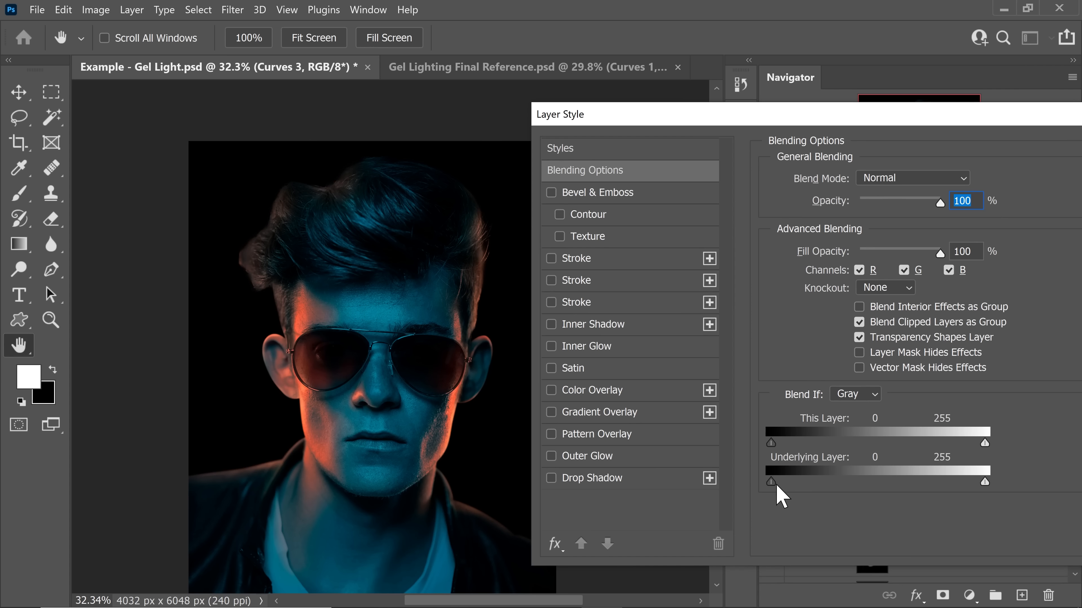
drag(776, 485, 1026, 473)
drag(870, 116, 594, 103)
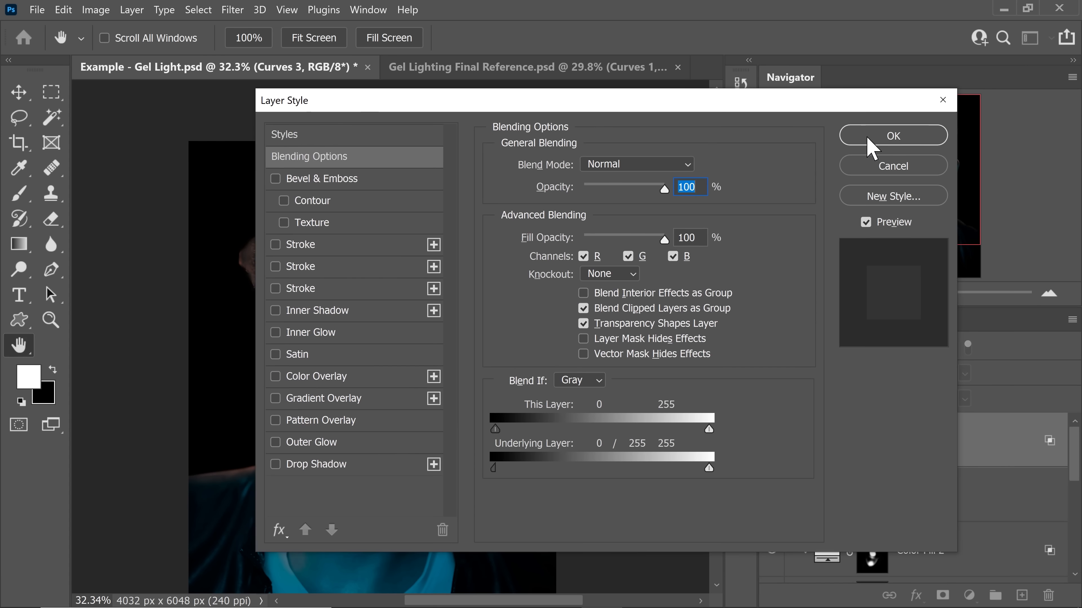
click(880, 136)
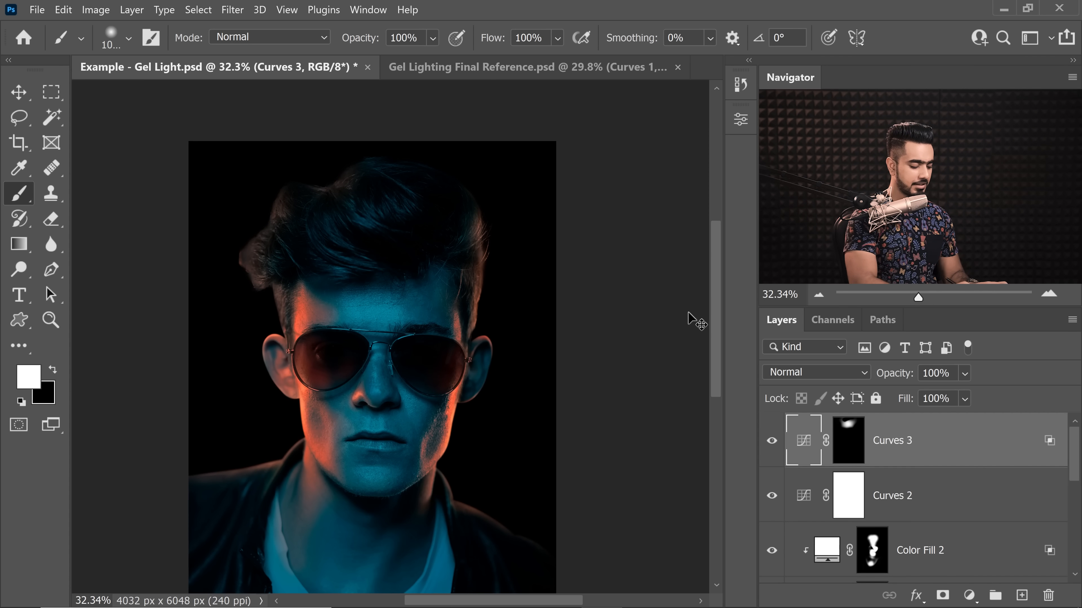
Step: Add a Gradient fill layer directly above the Color Fill 1 background layer
scroll(692, 319, down, 1)
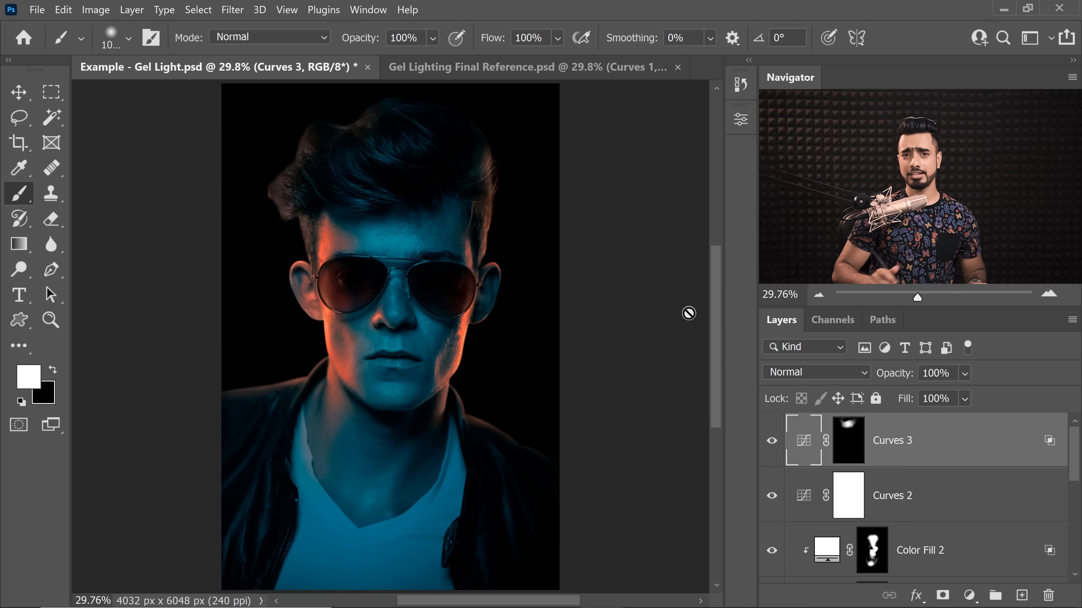
drag(1076, 471, 1063, 567)
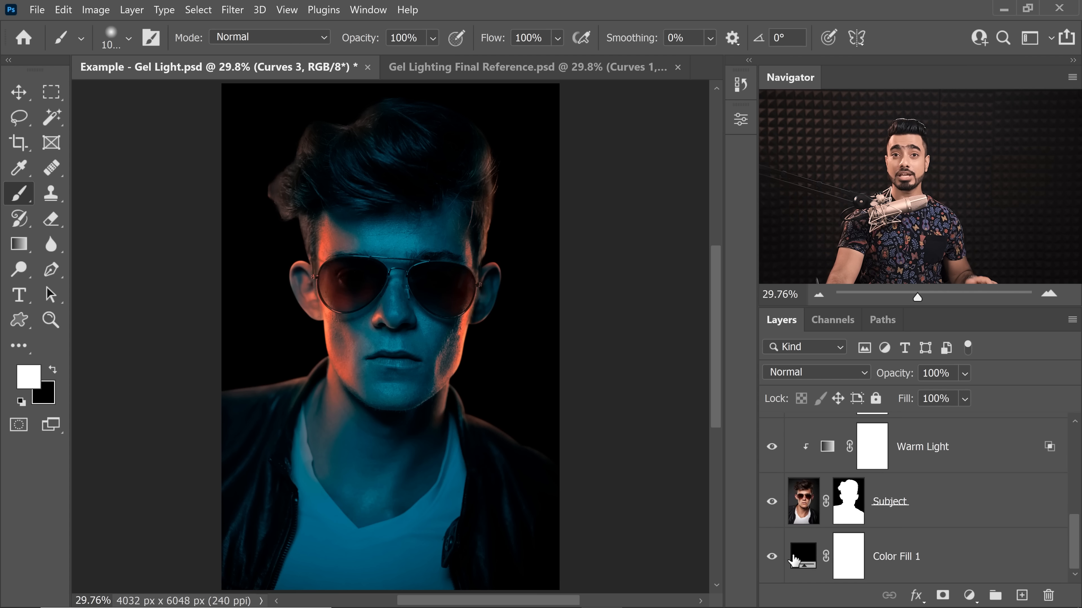
click(933, 563)
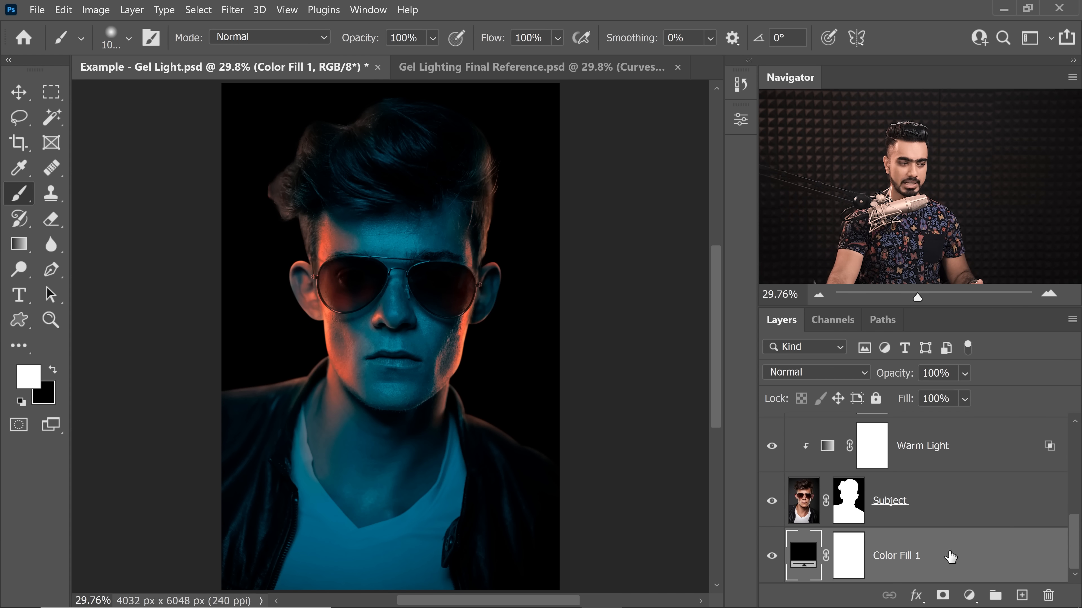
click(968, 595)
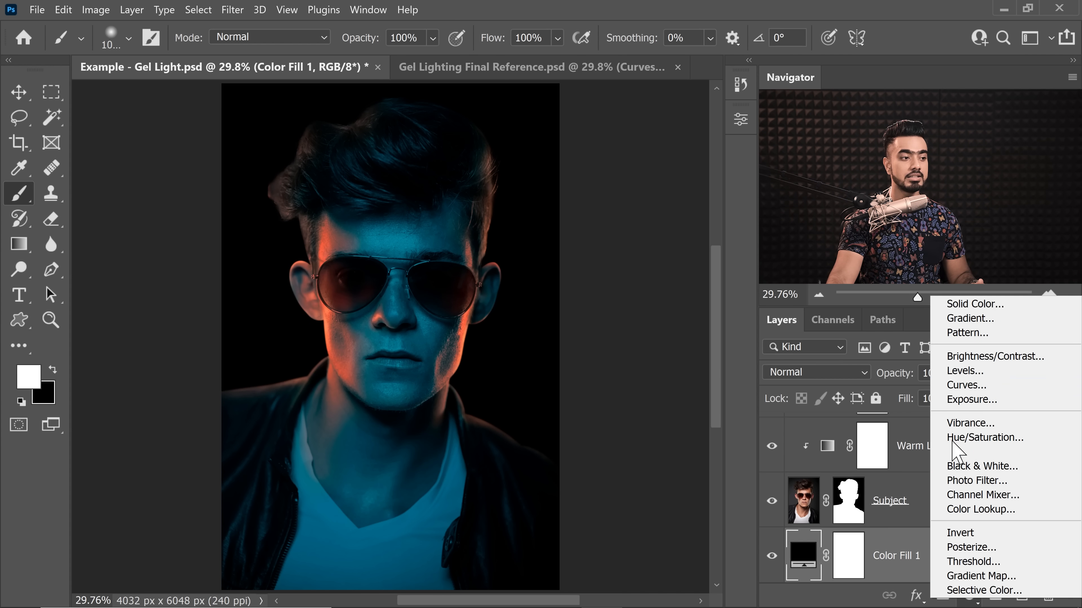
click(967, 323)
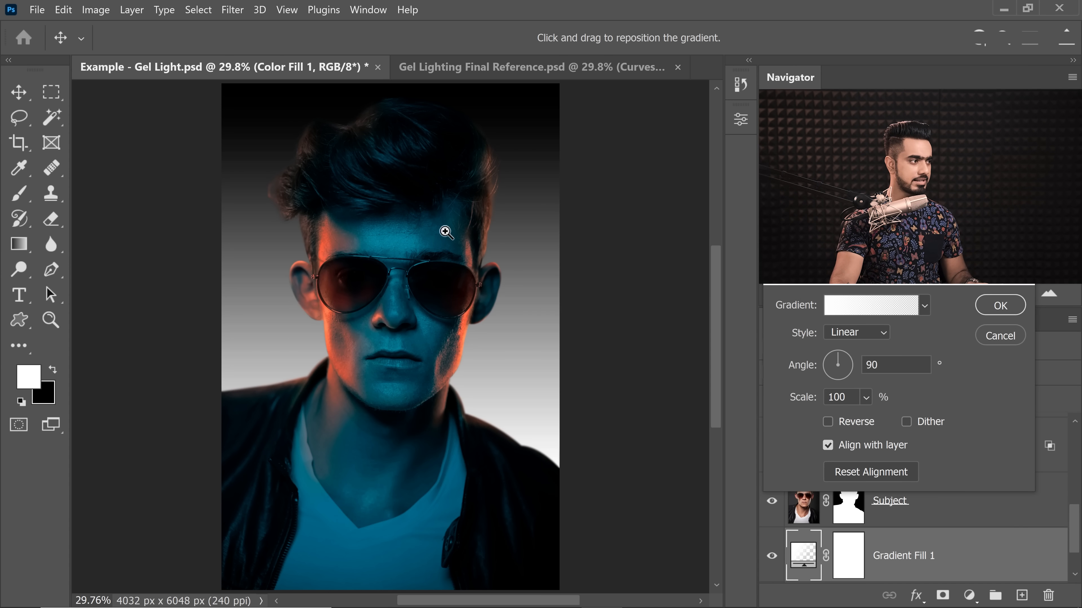
Step: Open the new fill's gradient for editing and remove its end colour stop at location 100%
drag(465, 233, 434, 234)
click(848, 306)
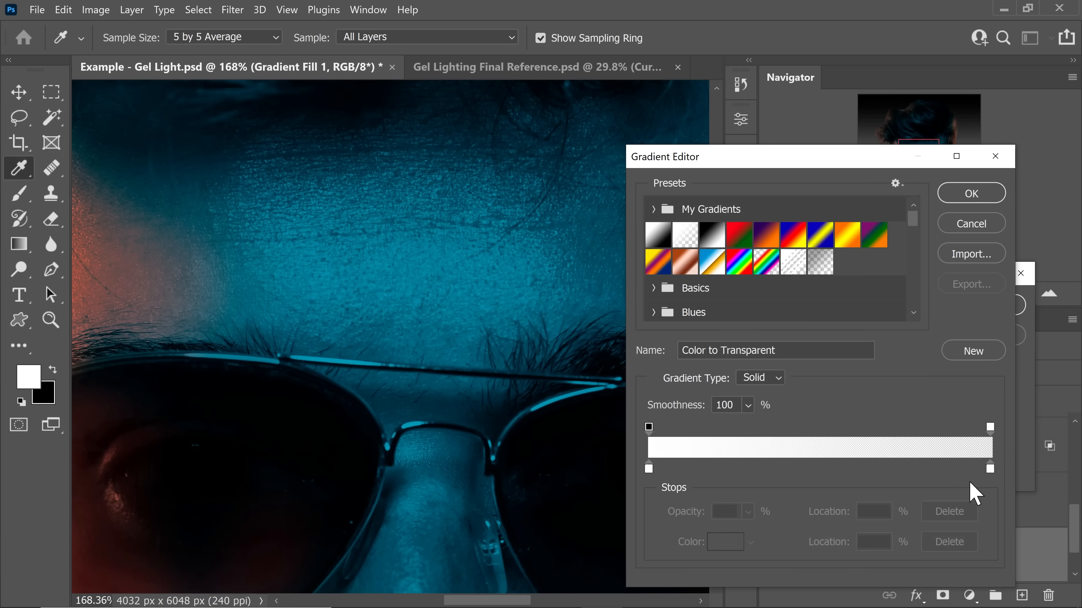
click(990, 469)
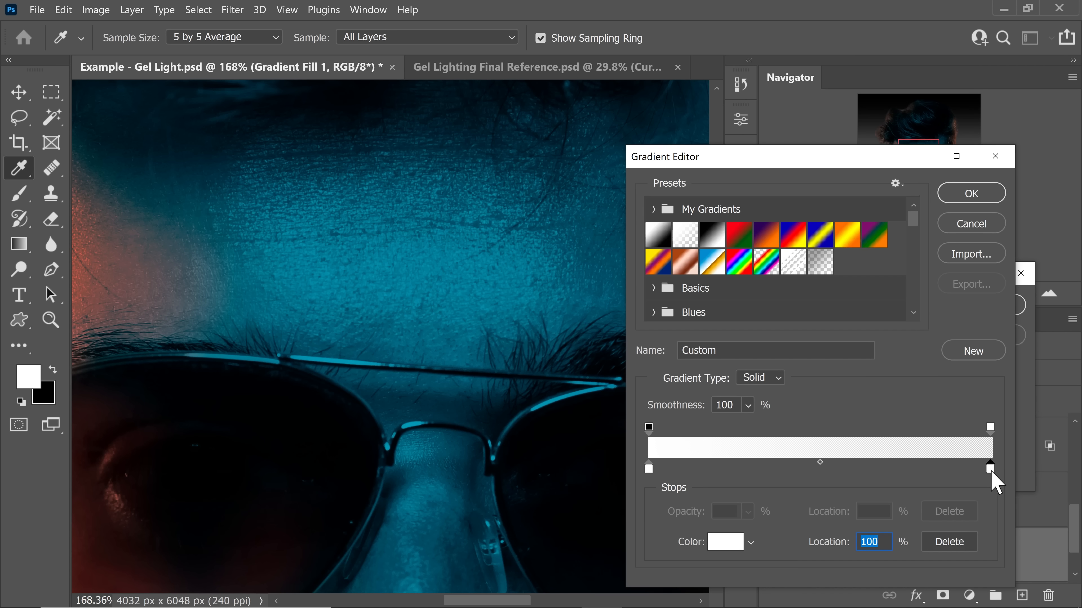
drag(991, 472, 995, 495)
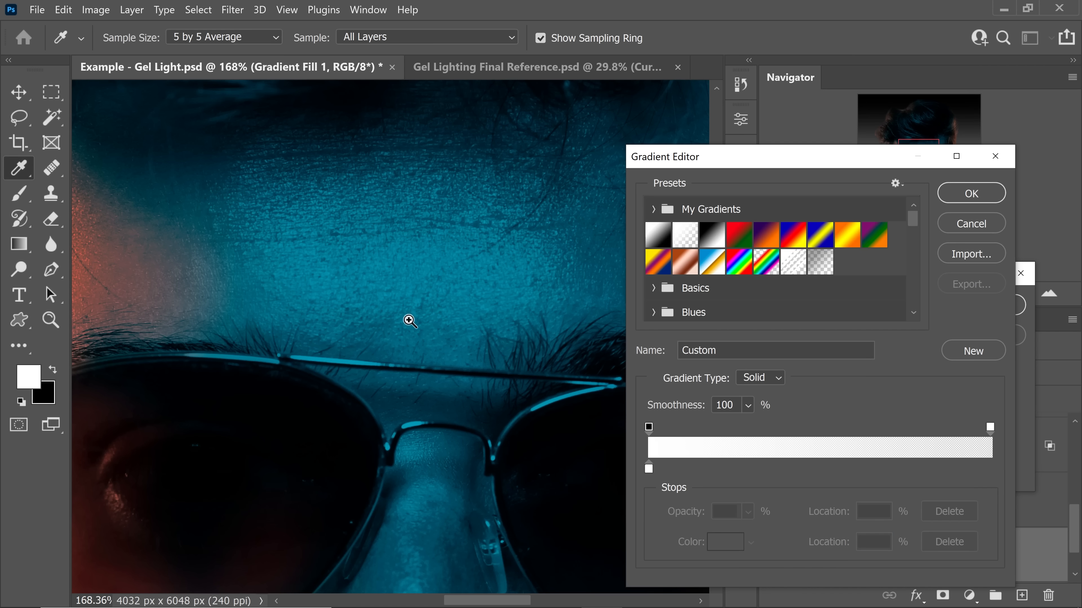
drag(376, 326, 353, 336)
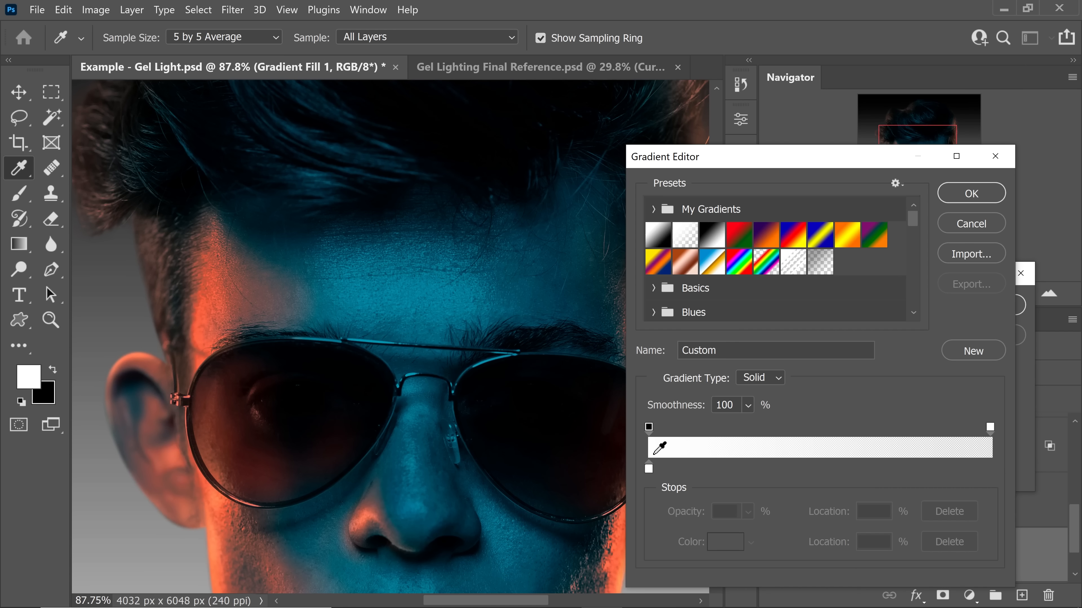
Step: Set the remaining gradient stop to the teal 307791 sampled from the forehead and accept the gradient
click(648, 470)
click(725, 542)
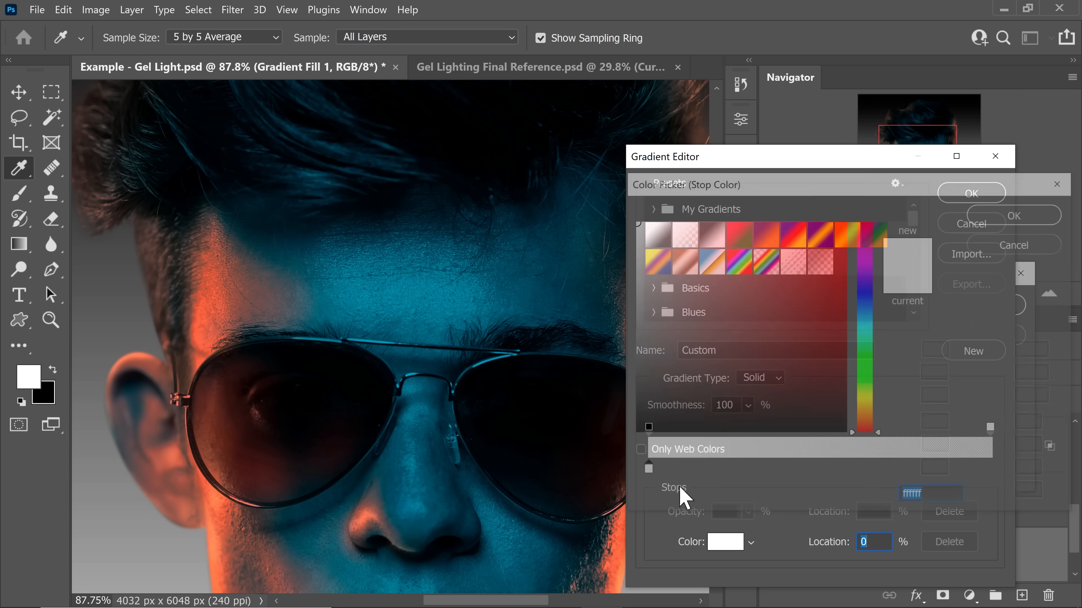
click(400, 291)
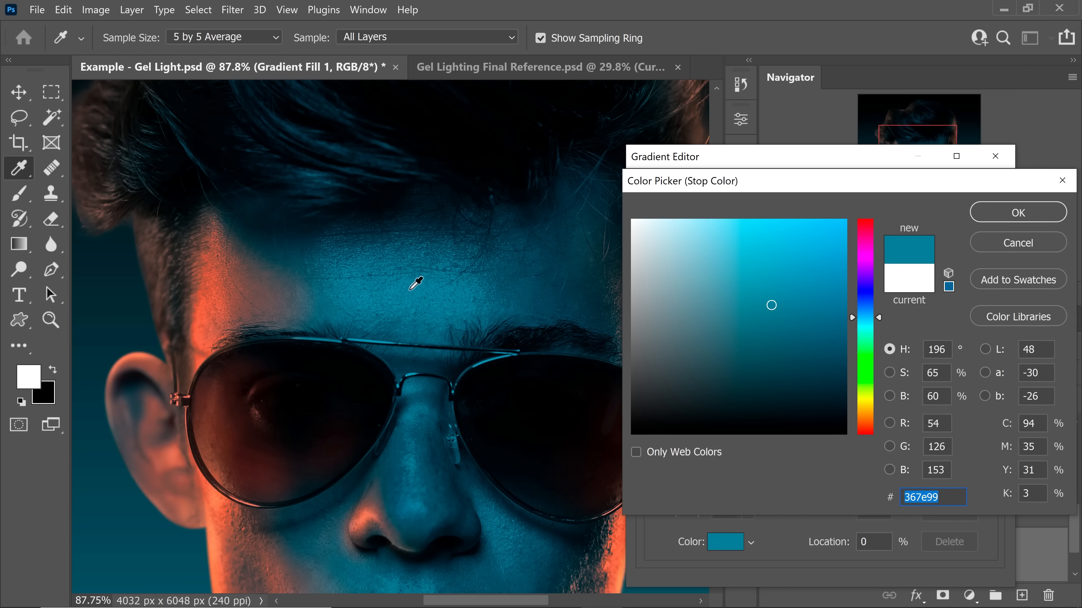
drag(427, 294, 440, 299)
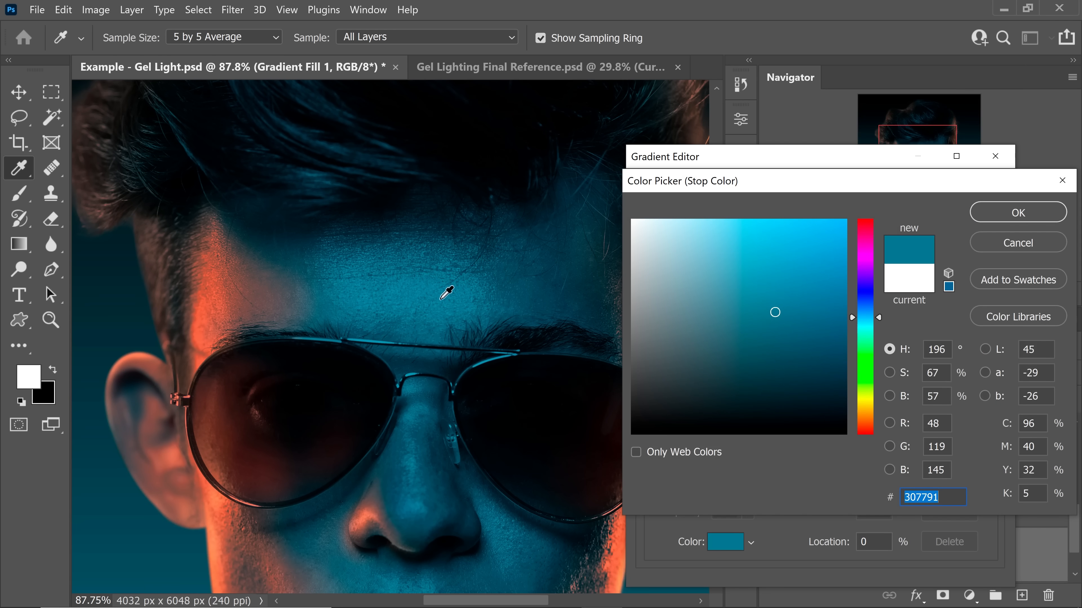
click(1003, 213)
key(ctrl+0)
click(966, 199)
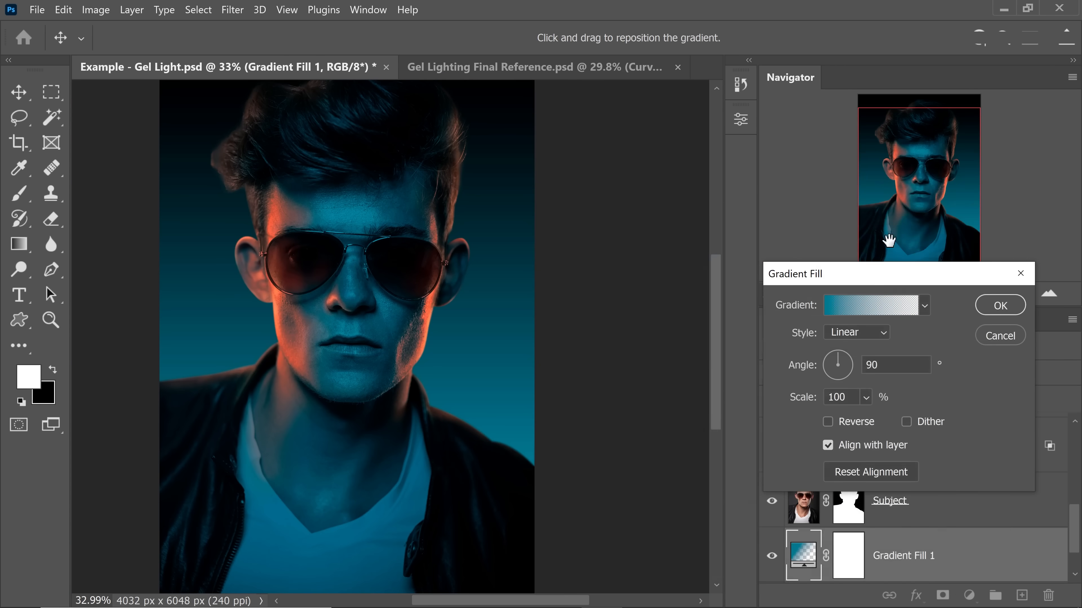
Step: Make Gradient Fill 1 Radial with a scale of 150% and lower the layer's opacity to 38%
click(858, 332)
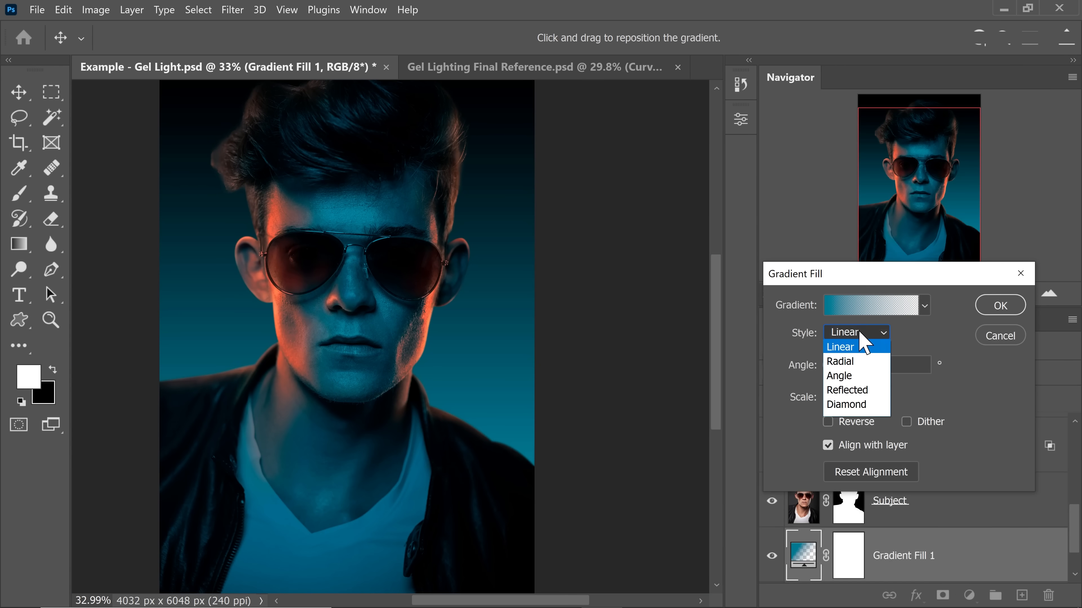
click(858, 362)
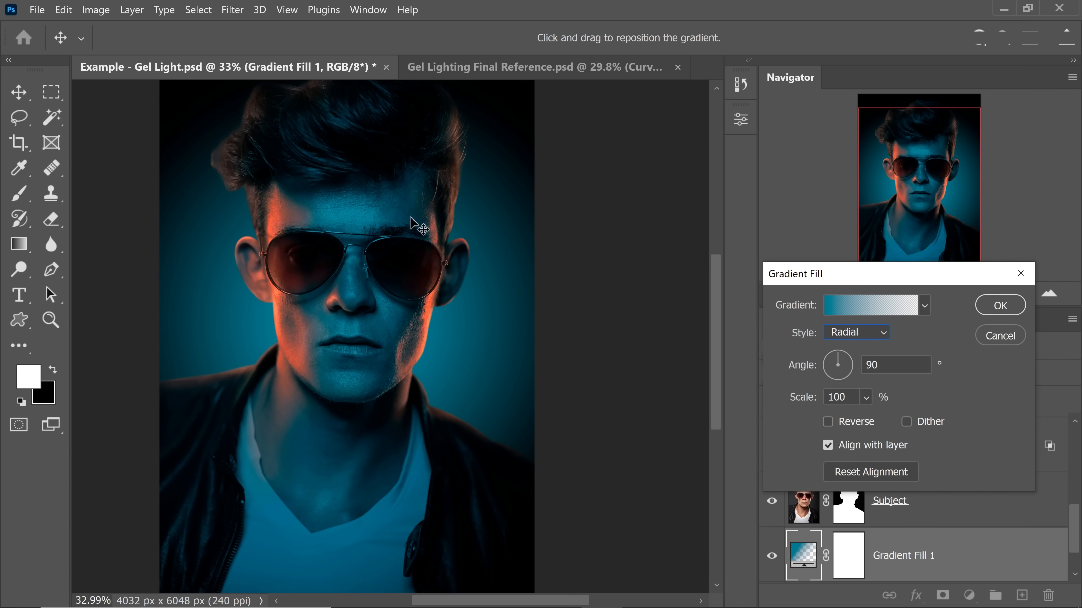
drag(849, 398, 774, 368)
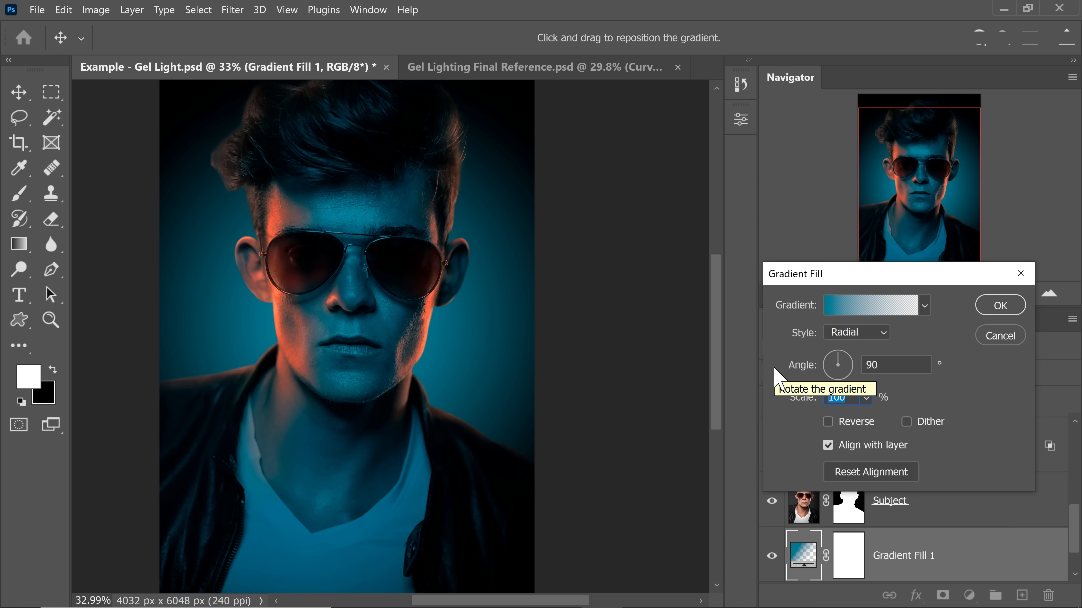
text(150)
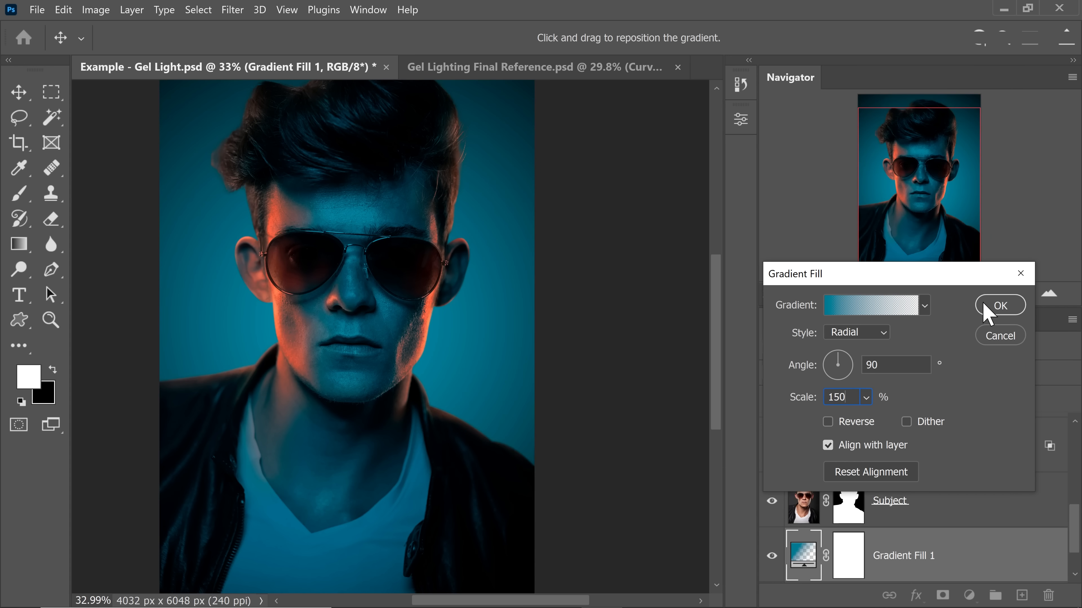
click(1000, 305)
key(b)
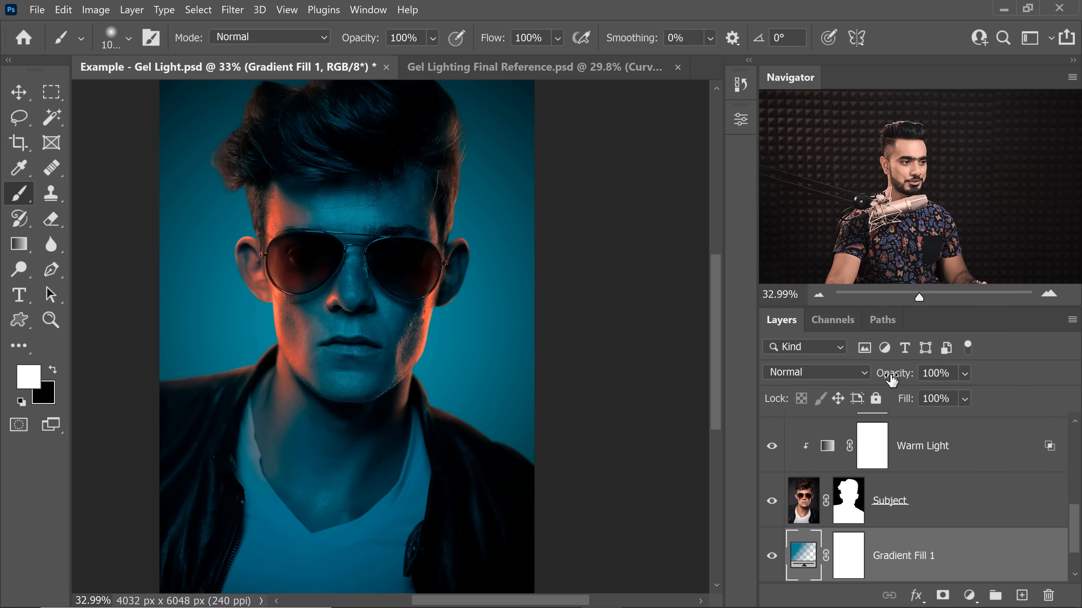
drag(894, 373, 783, 392)
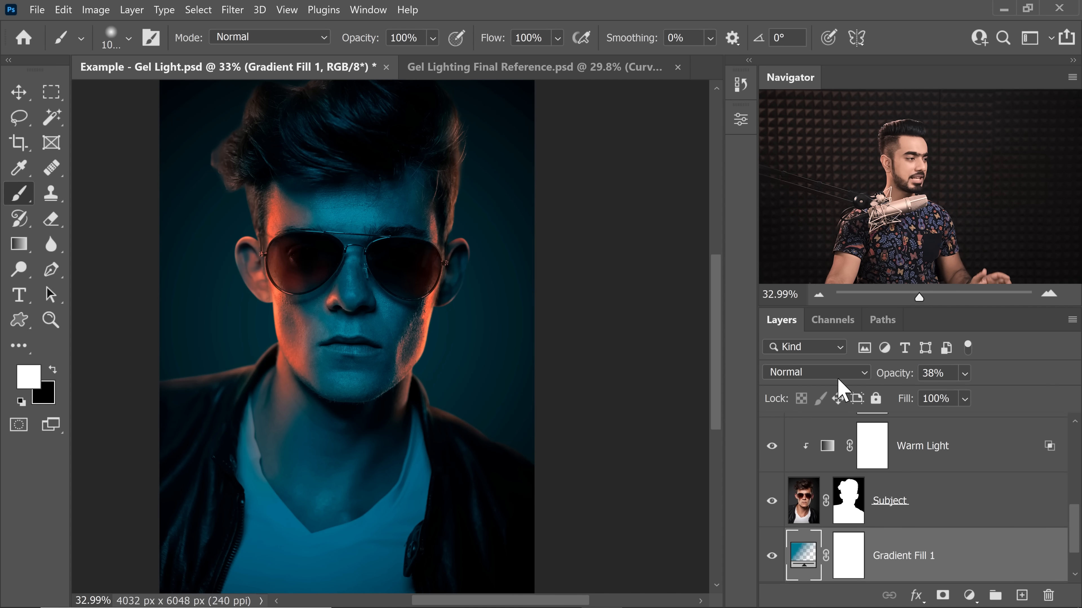
Step: Convert the document to 16 Bits/Channel to smooth the background gradient
drag(575, 323, 599, 332)
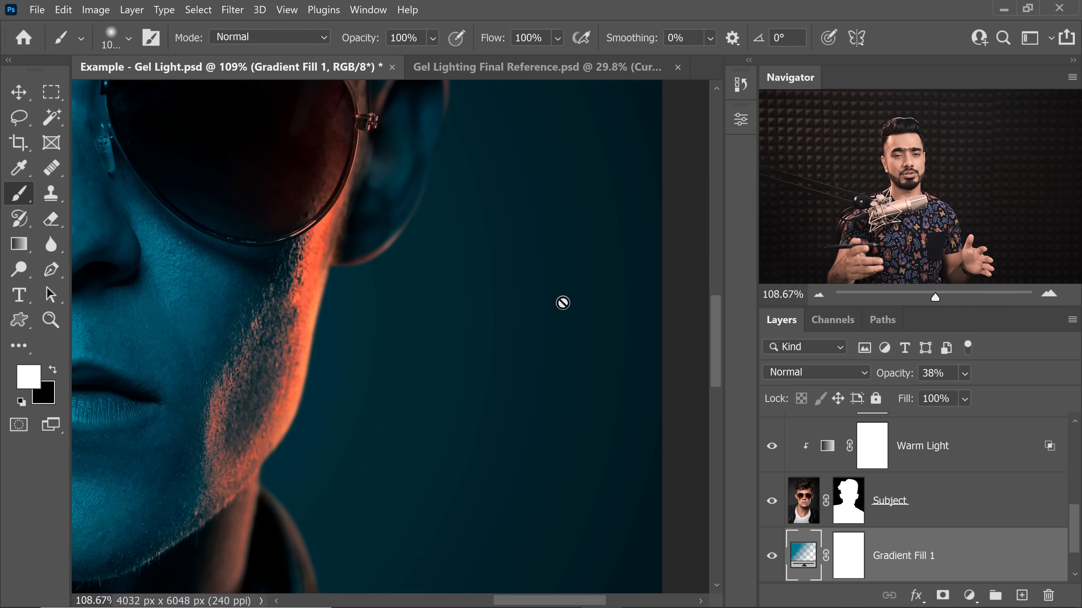
click(98, 12)
mouse_move(100, 26)
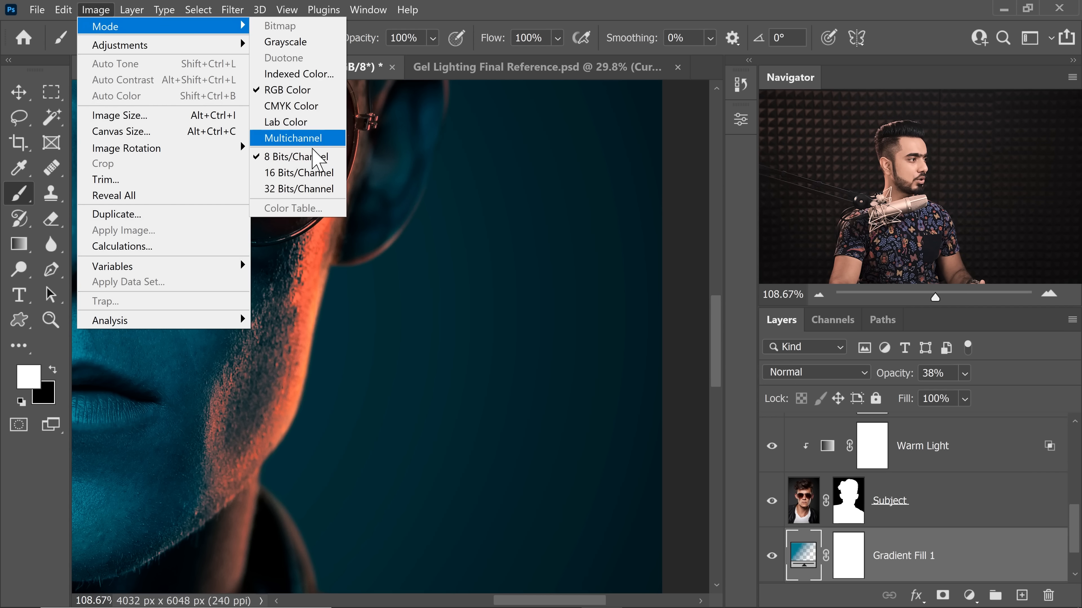
click(324, 175)
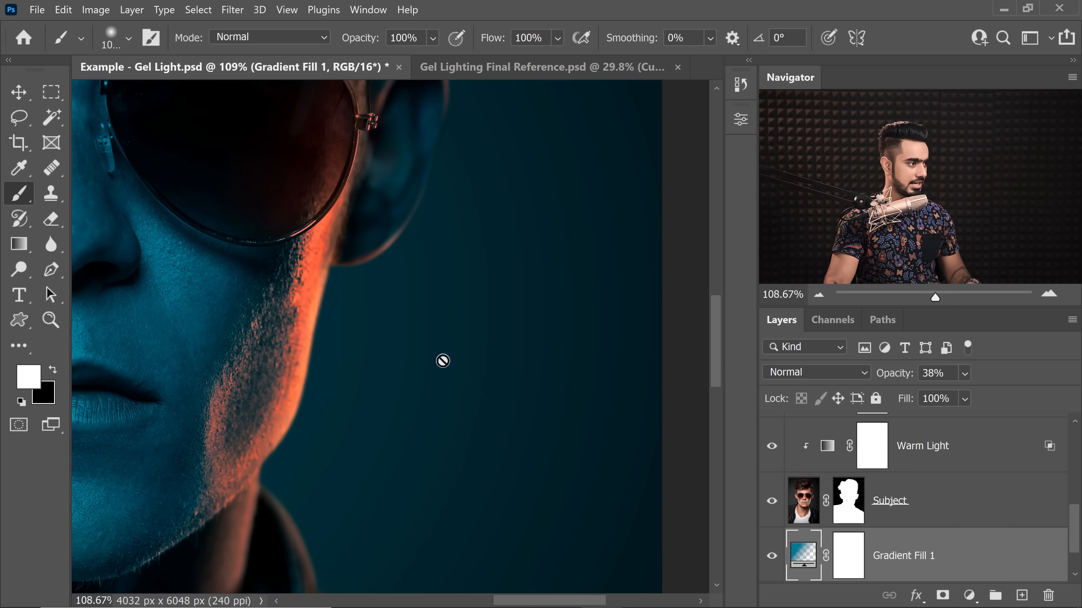
Step: Undo and redo the bit-depth conversion to compare the background gradient's smoothness
drag(528, 337, 537, 338)
key(ctrl+z)
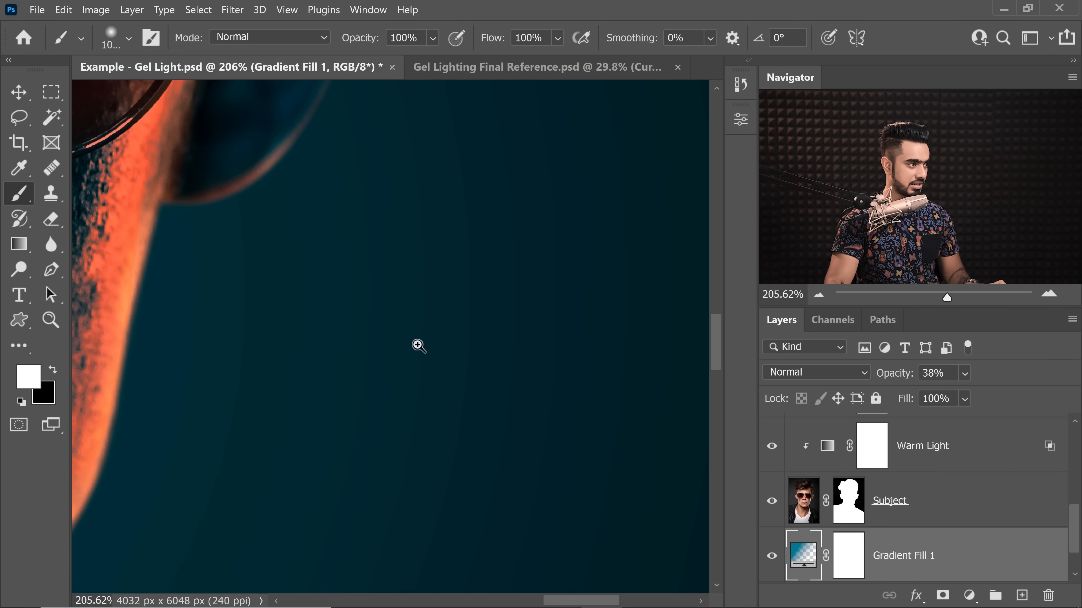
drag(419, 346, 420, 373)
key(ctrl+shift+z)
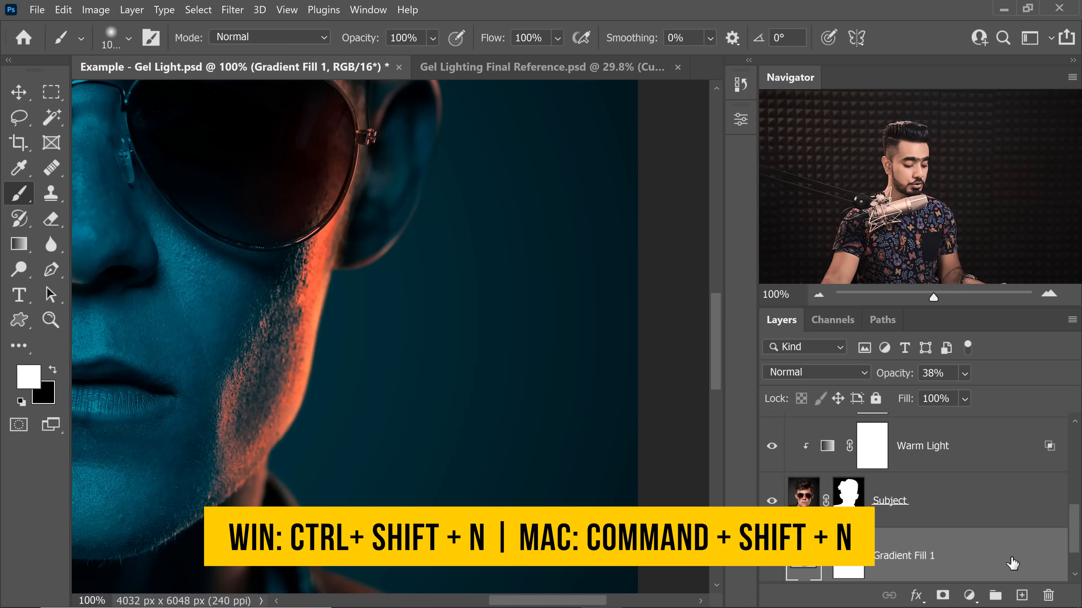
Step: Add an Overlay layer filled with 50% gray above Gradient Fill 1 and convert it for smart filters
key(ctrl+shift+n)
click(549, 254)
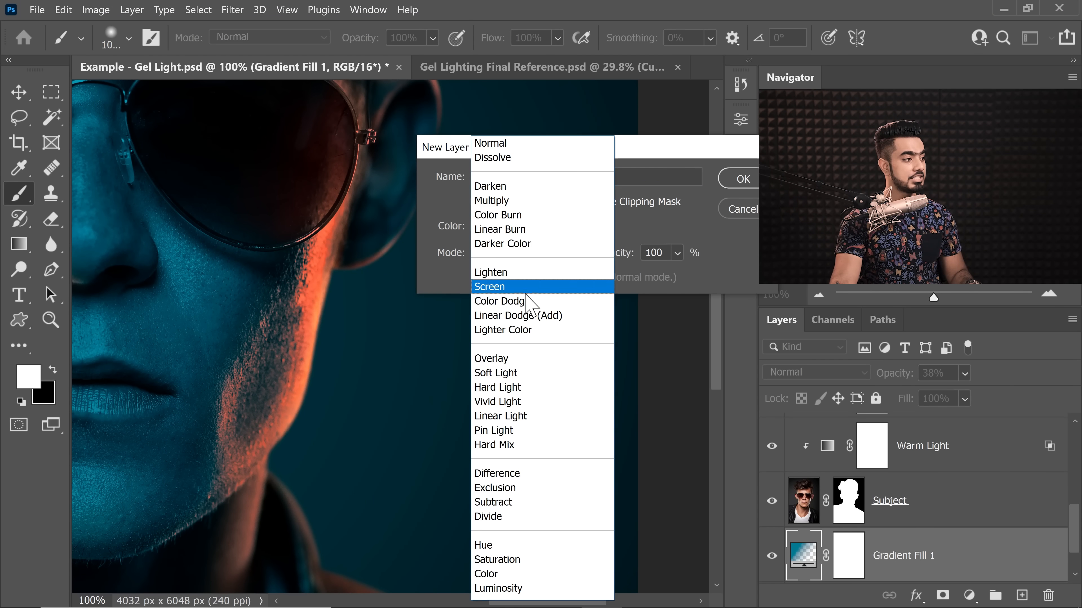
click(517, 359)
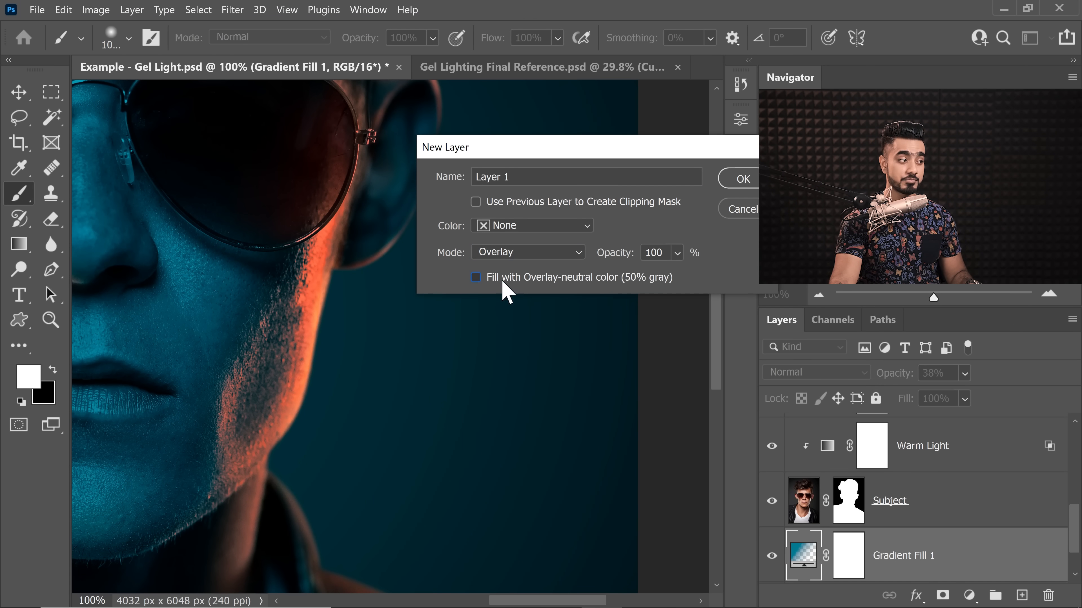
click(503, 283)
click(743, 179)
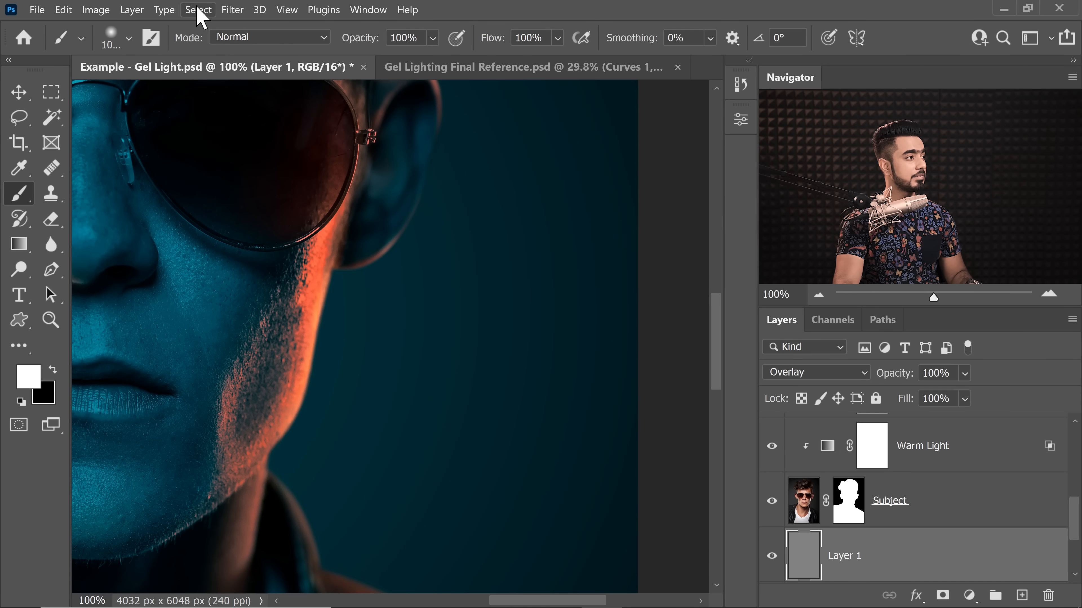
click(233, 9)
click(283, 44)
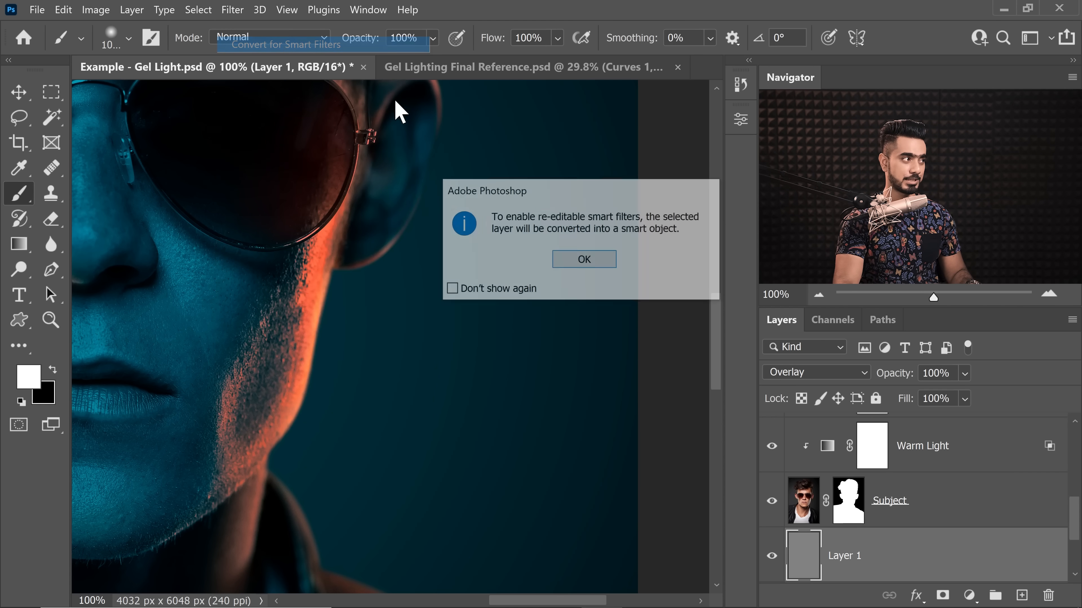
click(590, 261)
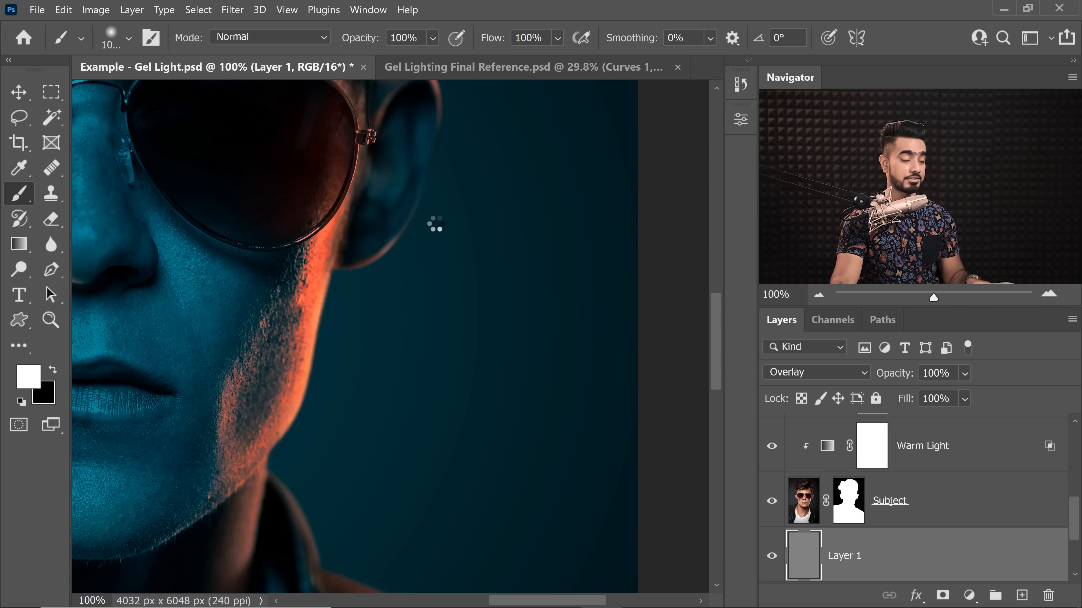
Step: Apply an Add Noise smart filter to the gray Overlay layer with Amount 35%, Uniform distribution and Monochromatic
click(234, 10)
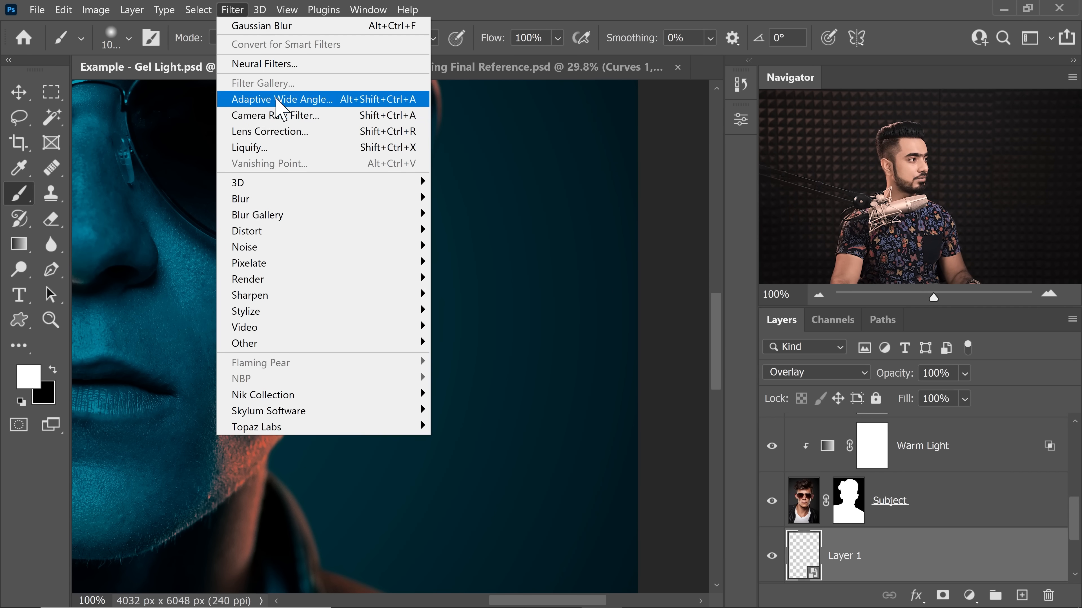
mouse_move(373, 245)
click(477, 247)
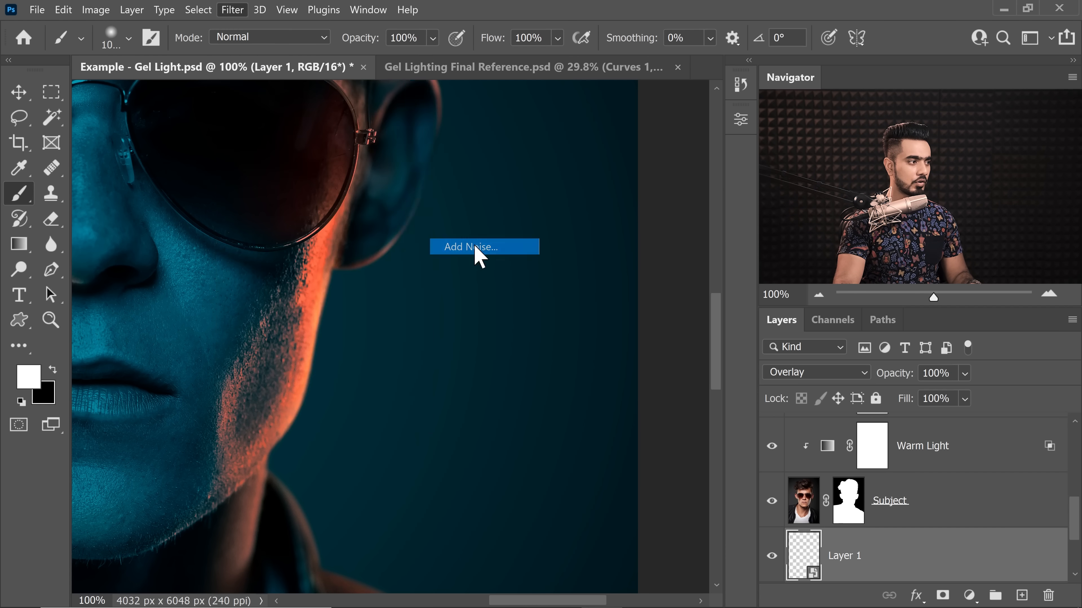
drag(486, 63, 603, 188)
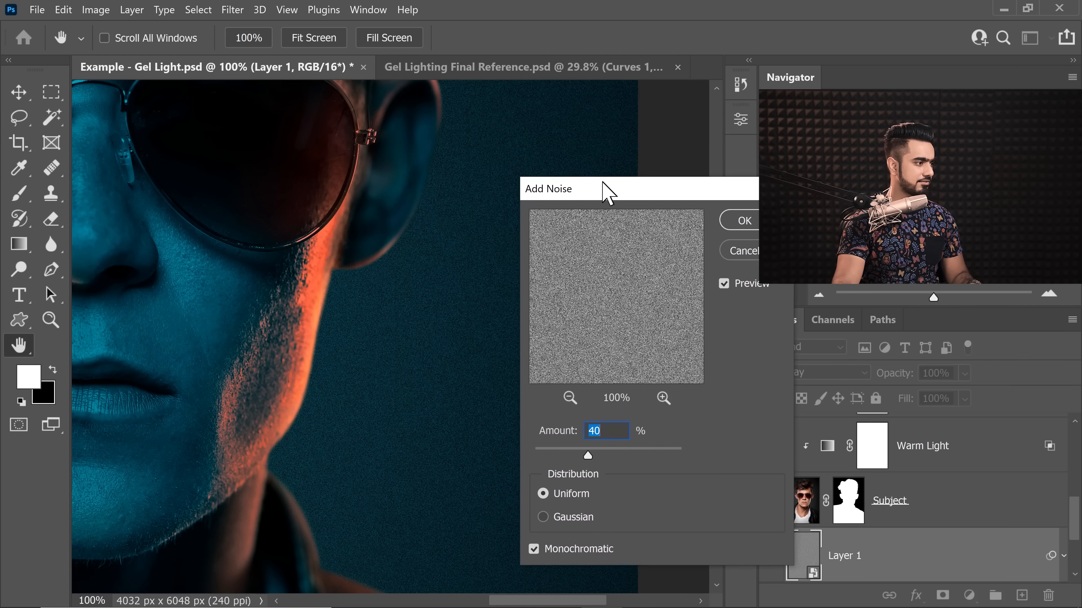
text(30)
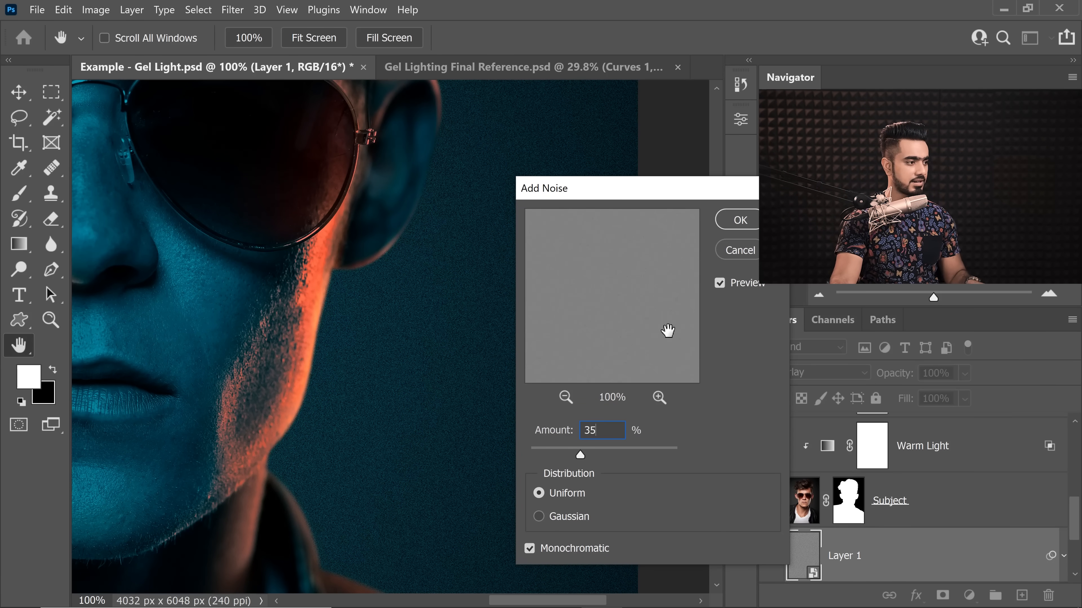
click(740, 220)
key(b)
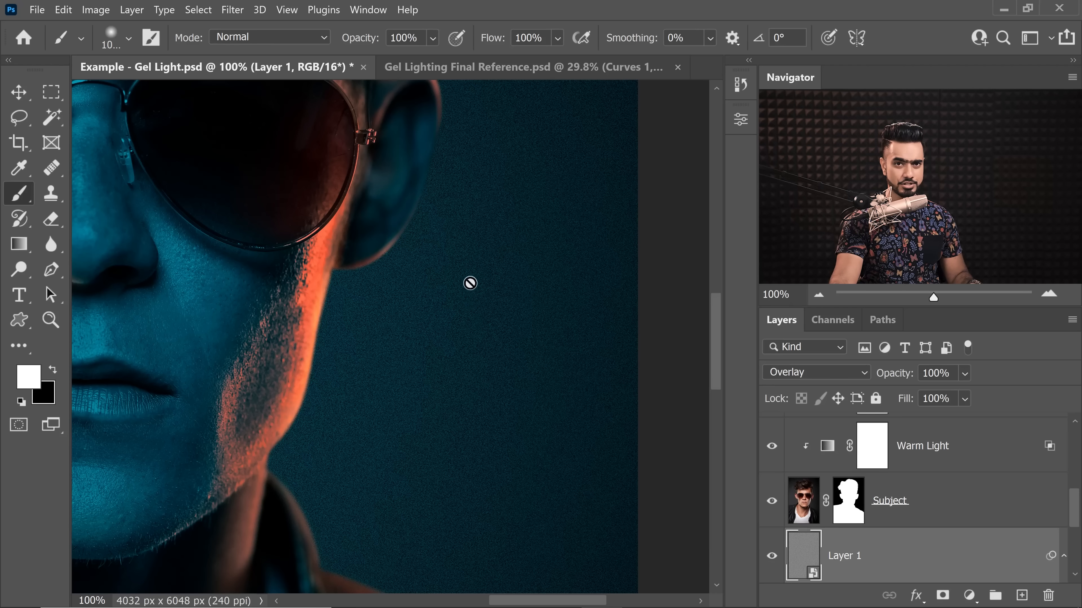
Step: Soften the noise layer with a Gaussian Blur of 1 pixel radius and set the layer's opacity to 35%
click(233, 10)
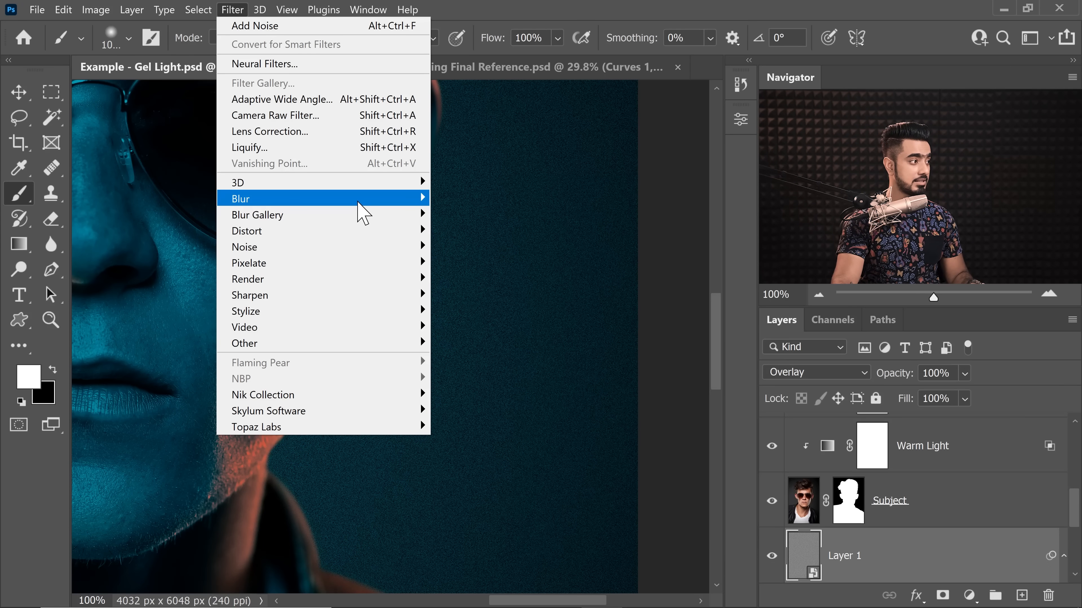
mouse_move(362, 213)
click(498, 264)
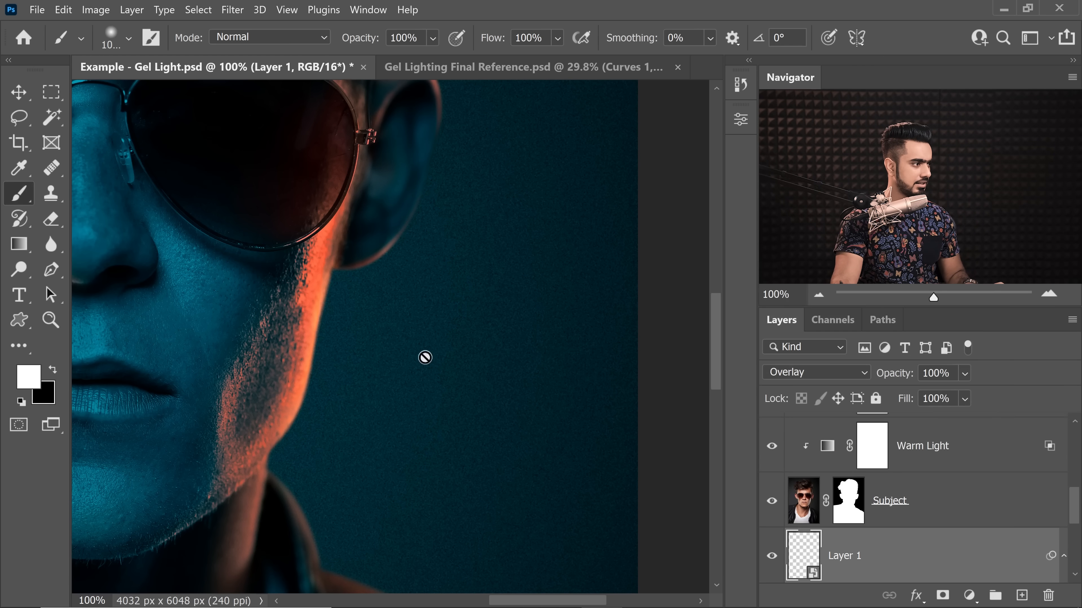
mouse_move(423, 358)
mouse_down()
mouse_move(399, 365)
mouse_move(440, 365)
mouse_up()
drag(892, 374, 771, 383)
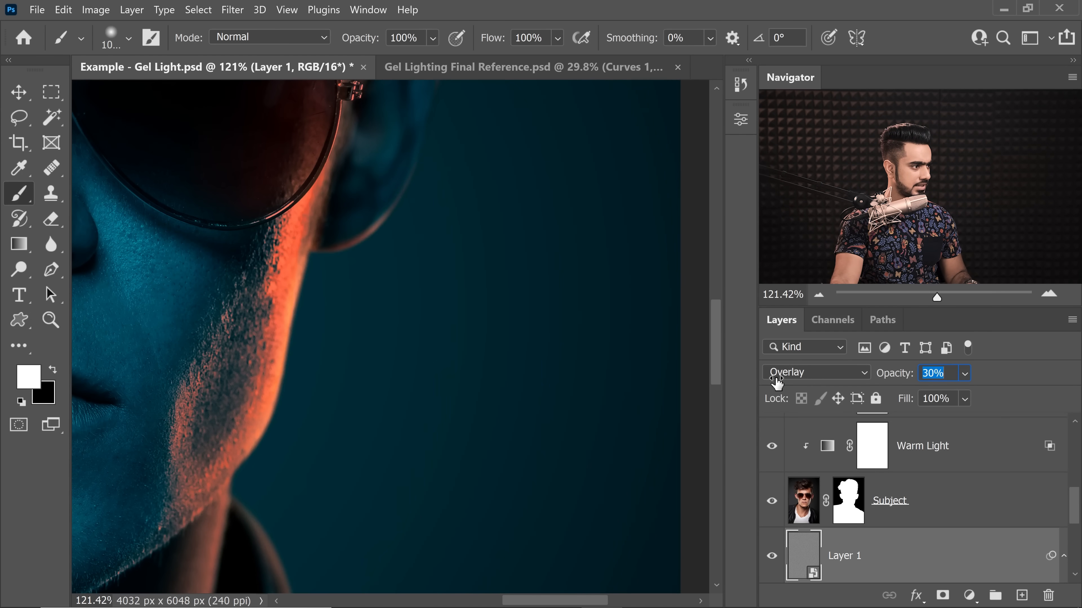
text(35)
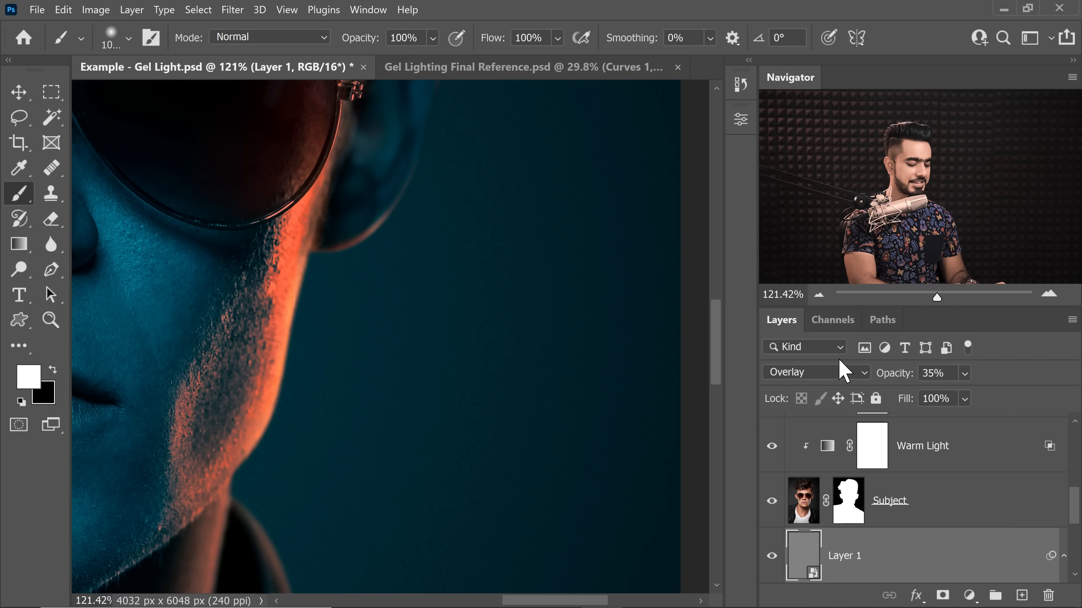
Step: Inspect the effect up close and compare it with the original photo by temporarily isolating the Subject layer with its mask disabled
key(ctrl+0)
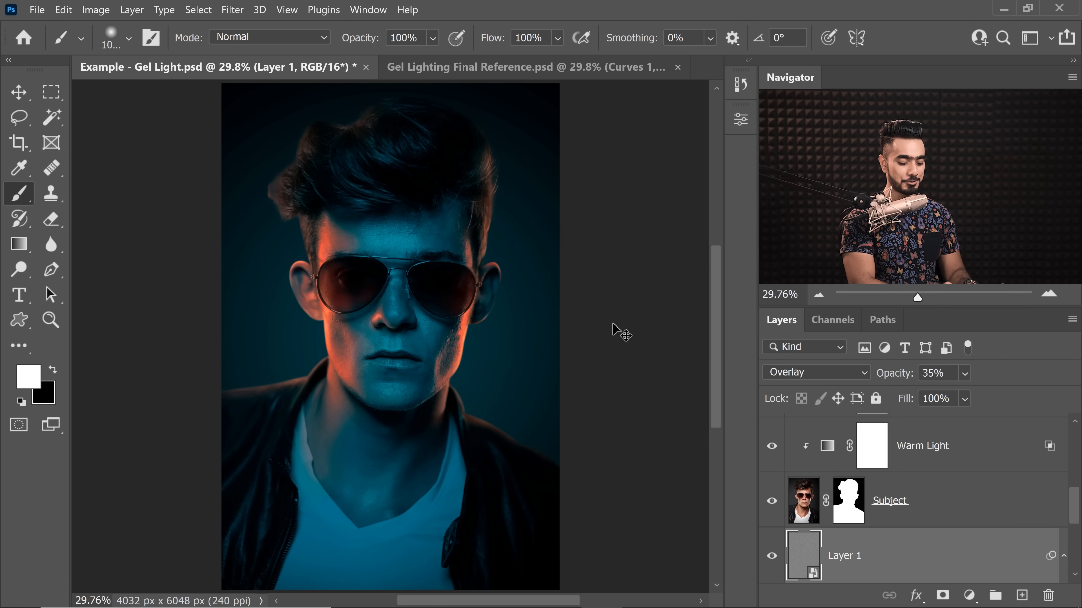
key(ctrl+plus)
key(ctrl+plus)
key(ctrl+plus)
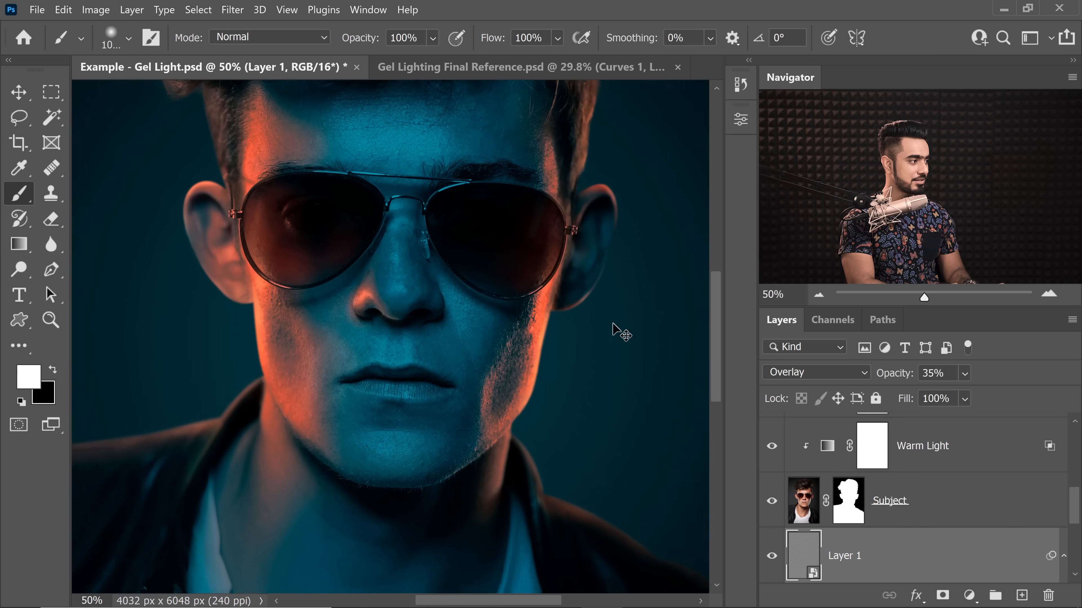
mouse_move(203, 327)
mouse_down()
mouse_move(362, 340)
mouse_move(345, 355)
mouse_move(351, 368)
mouse_up()
key(ctrl+0)
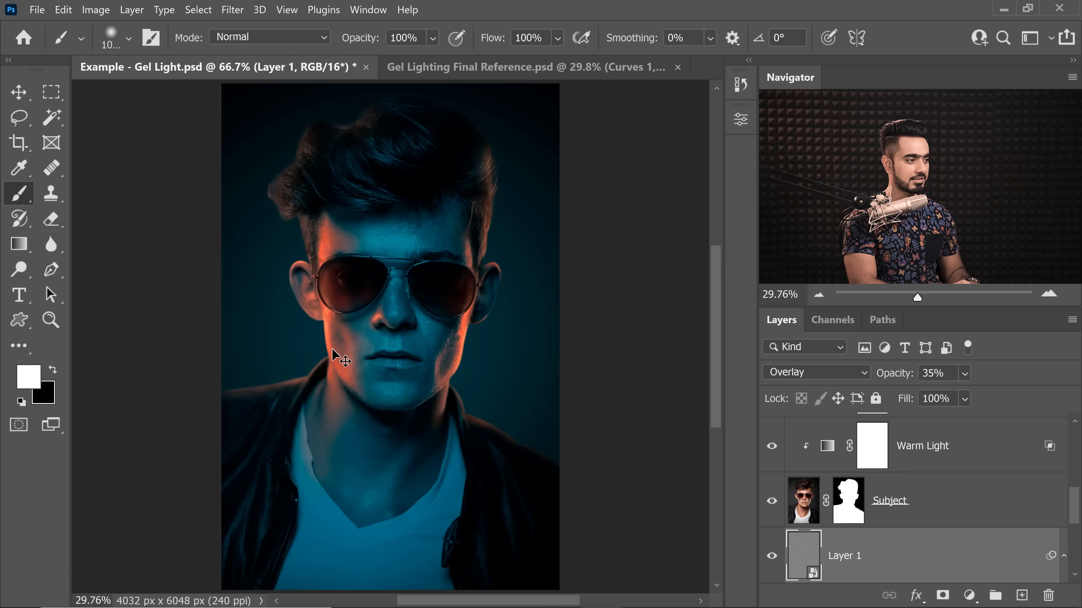
alt+click(772, 557)
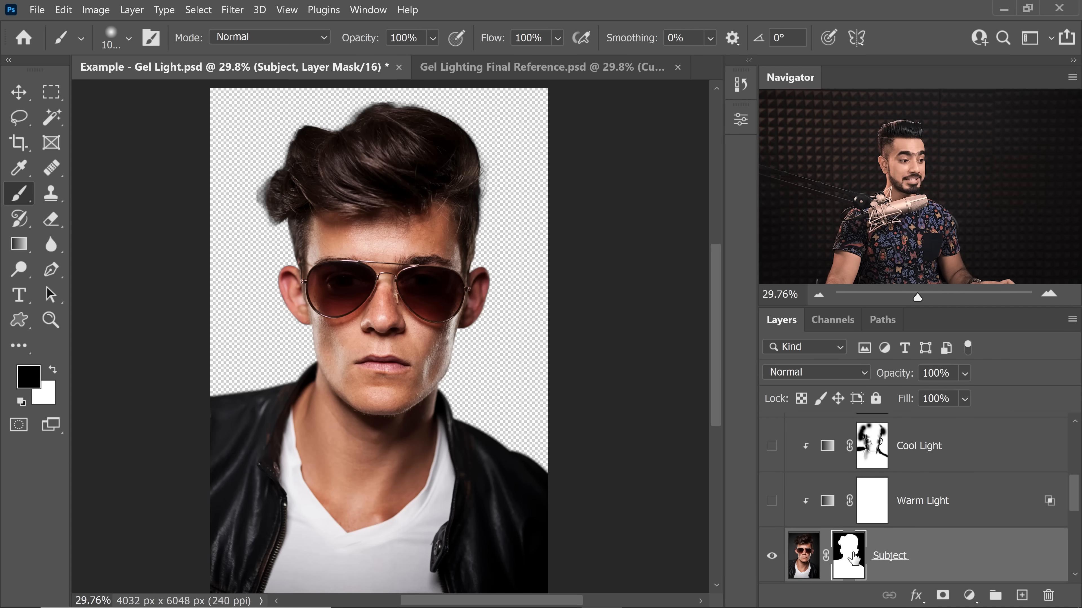
shift+click(843, 557)
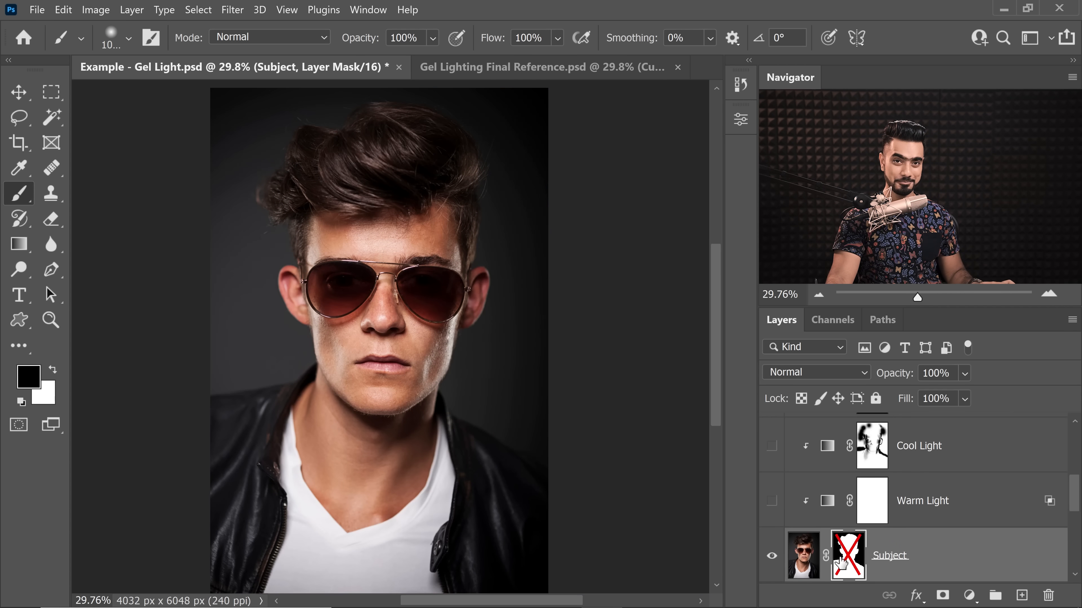
shift+click(842, 559)
alt+click(772, 557)
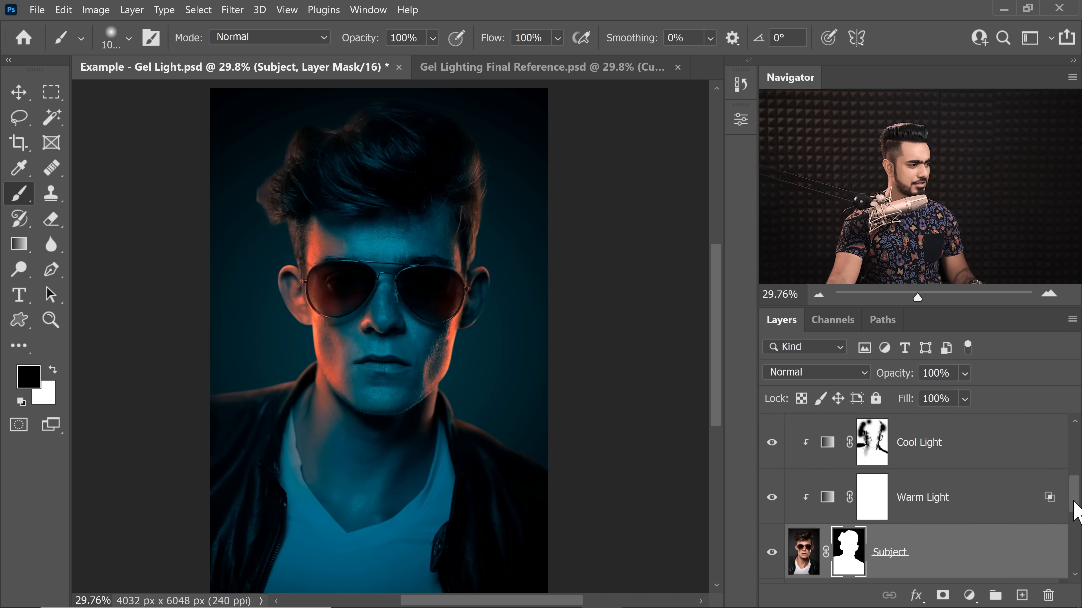
Step: Try darker blues such as 0b506a and 072d3b on the Cool Light gradient map's blue stop, then discard the colour change
scroll(876, 499, up, 1)
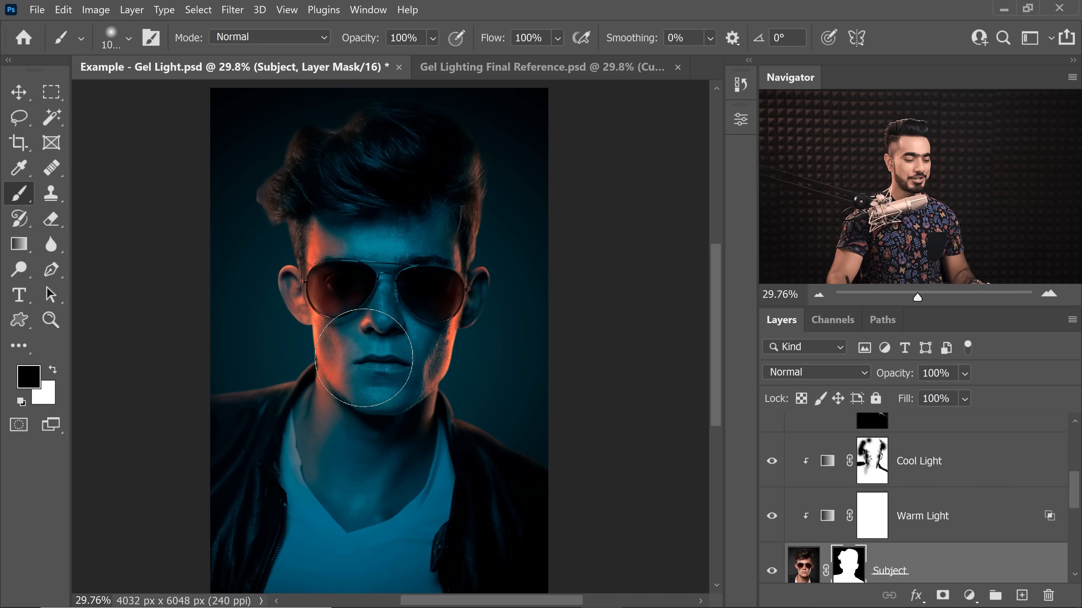
click(827, 462)
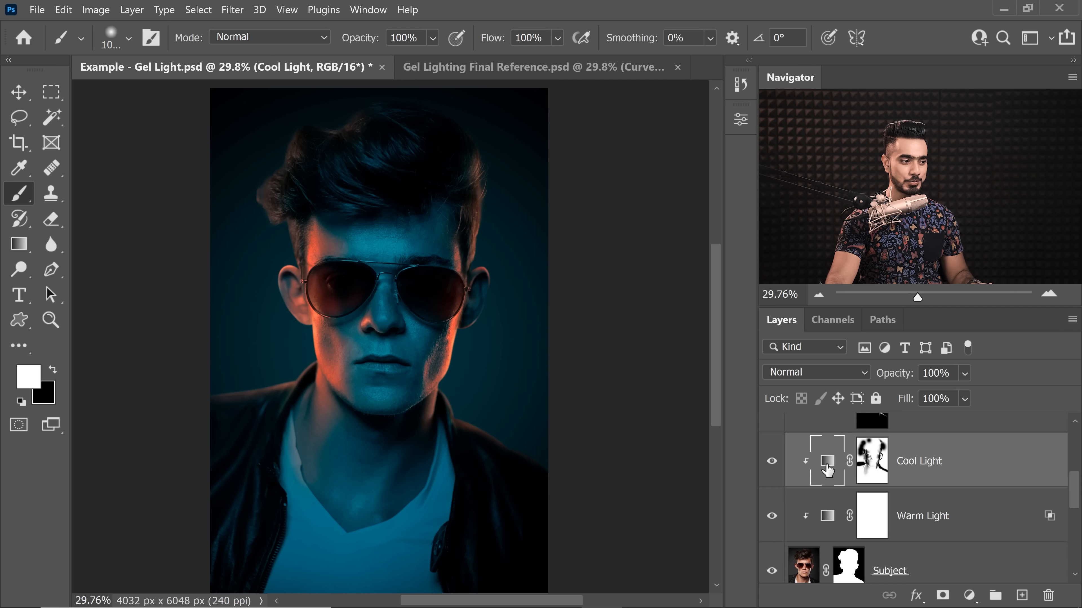
double_click(828, 462)
click(623, 177)
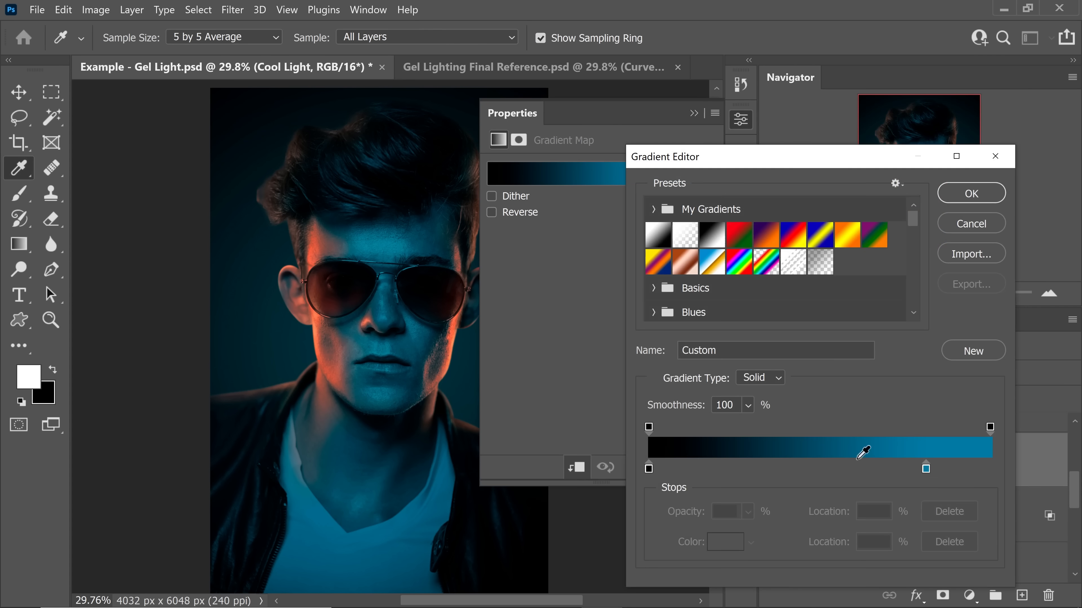
click(927, 469)
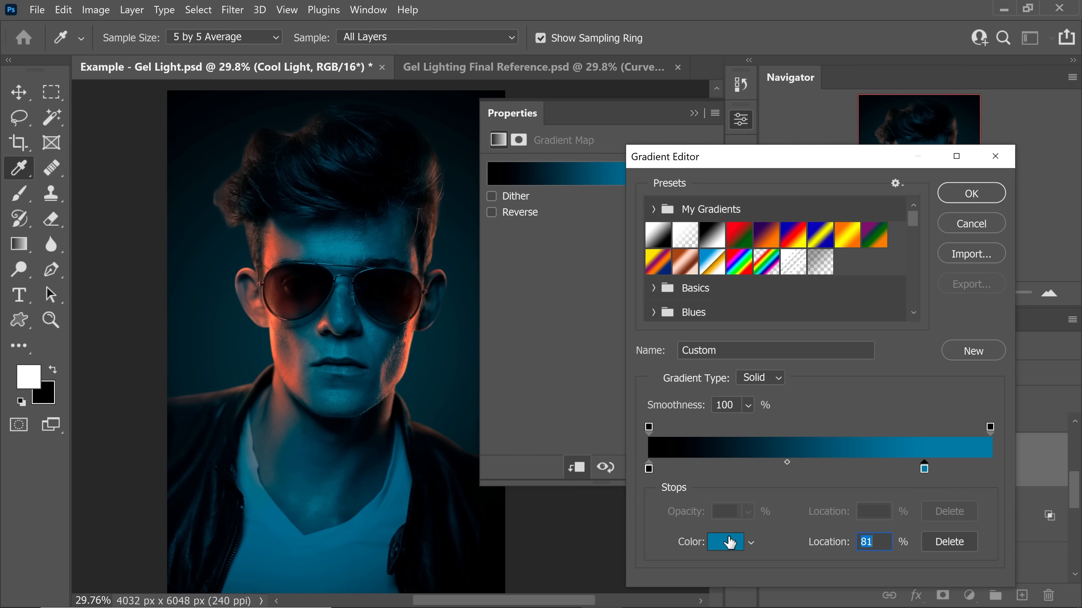
click(730, 543)
click(813, 357)
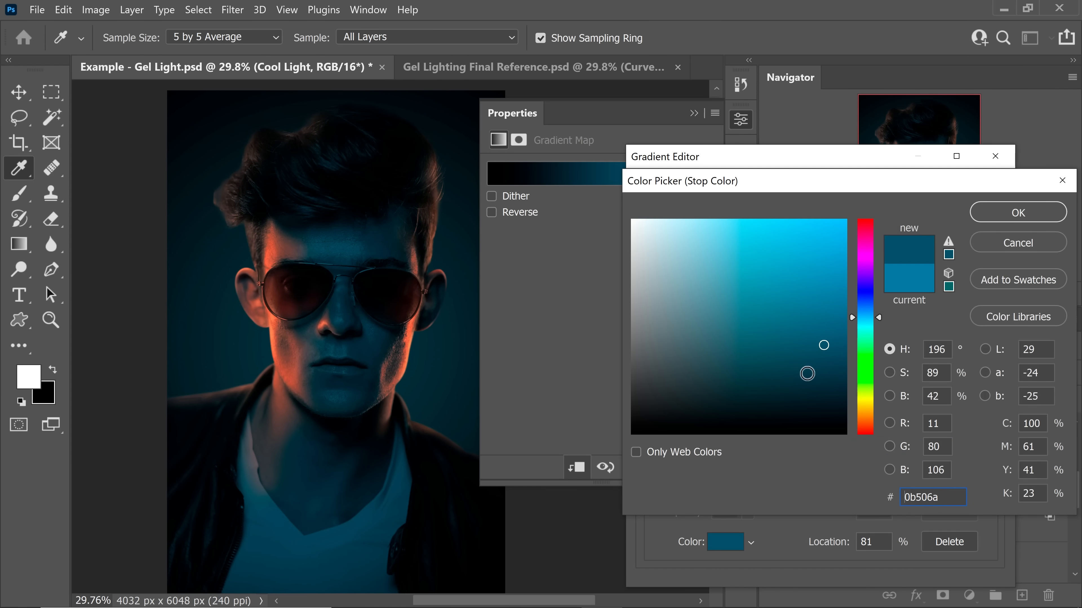
click(822, 386)
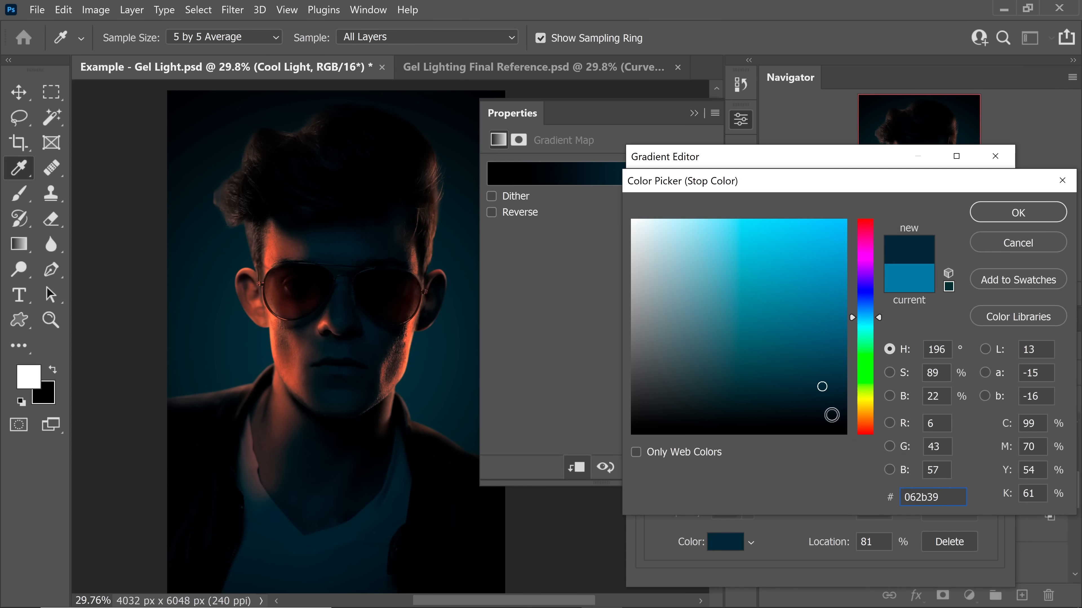
drag(831, 414, 851, 477)
click(814, 380)
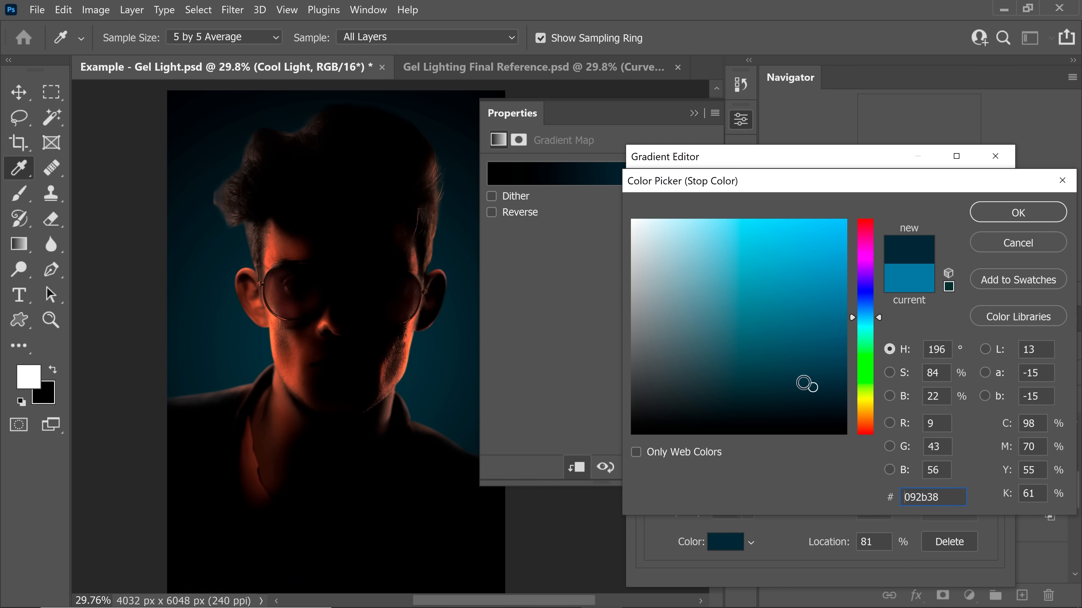
click(820, 372)
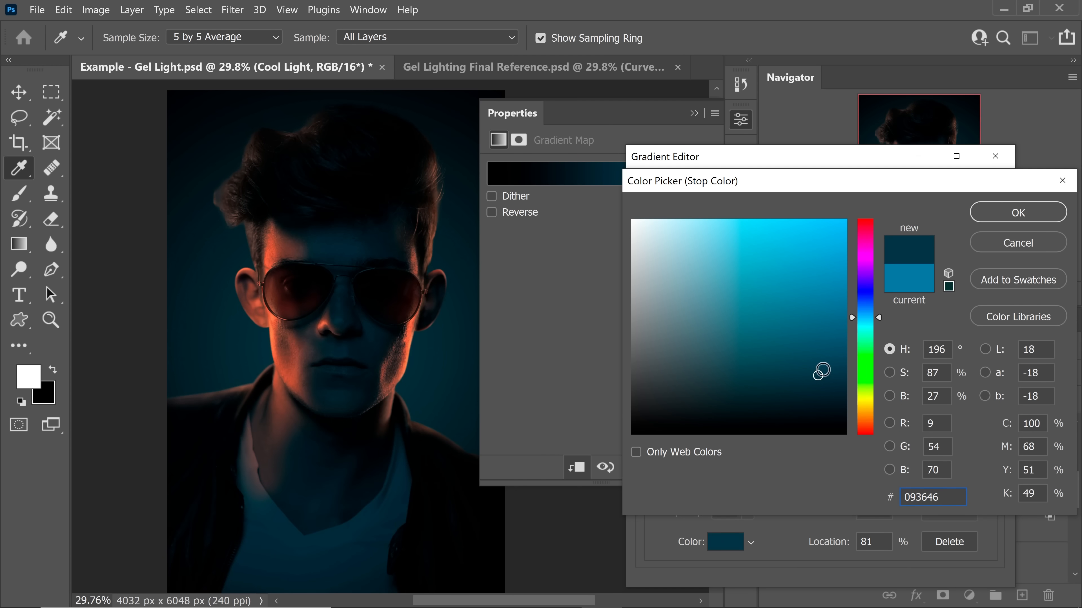
click(820, 384)
mouse_move(349, 334)
mouse_down()
mouse_move(305, 343)
mouse_move(331, 350)
mouse_up()
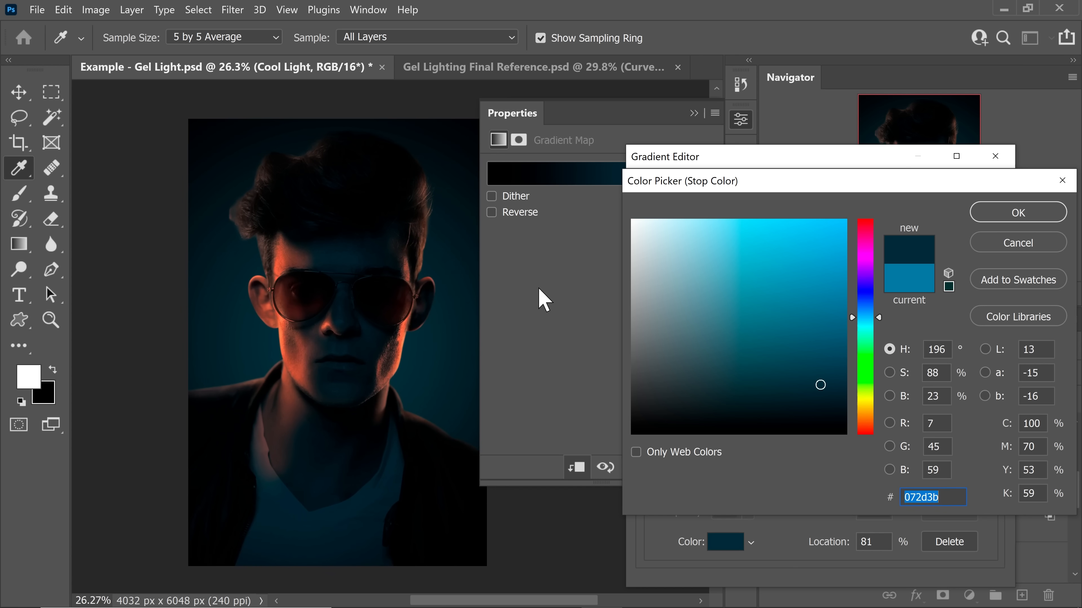
click(1002, 249)
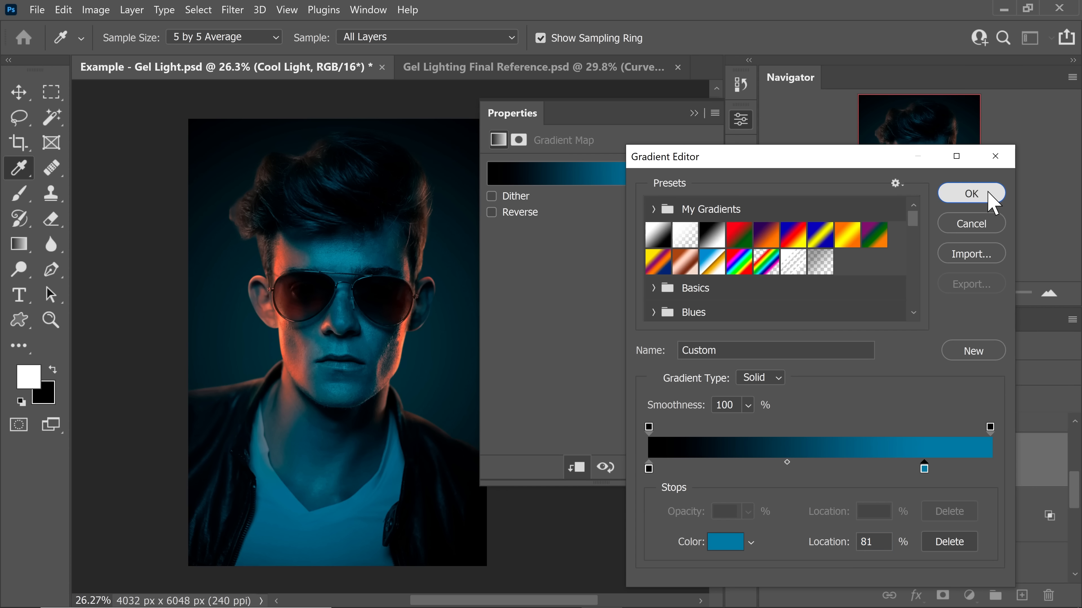
click(968, 194)
click(693, 113)
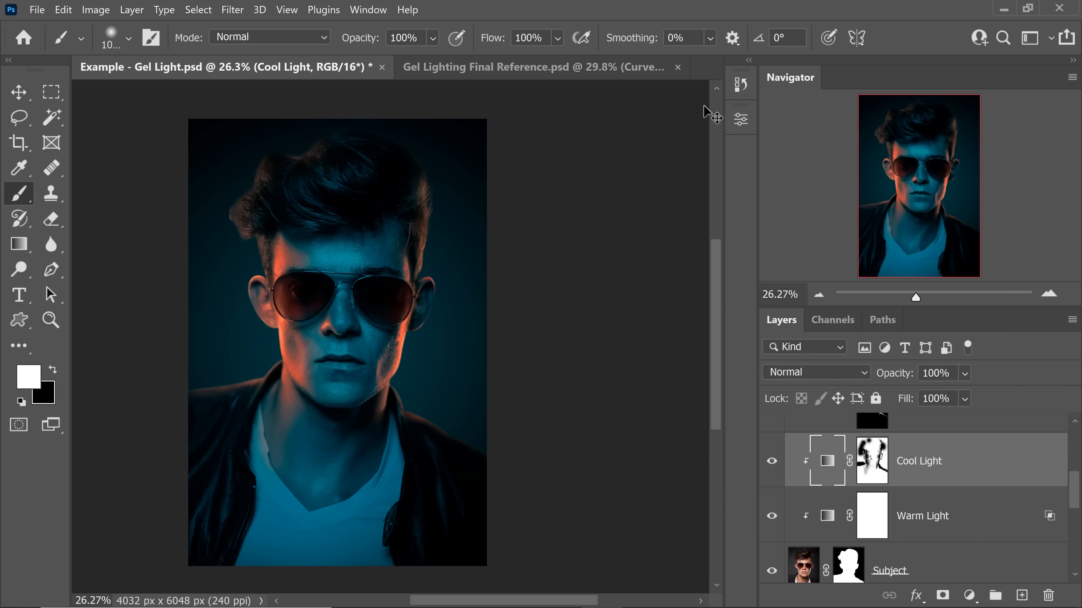
key(ctrl+0)
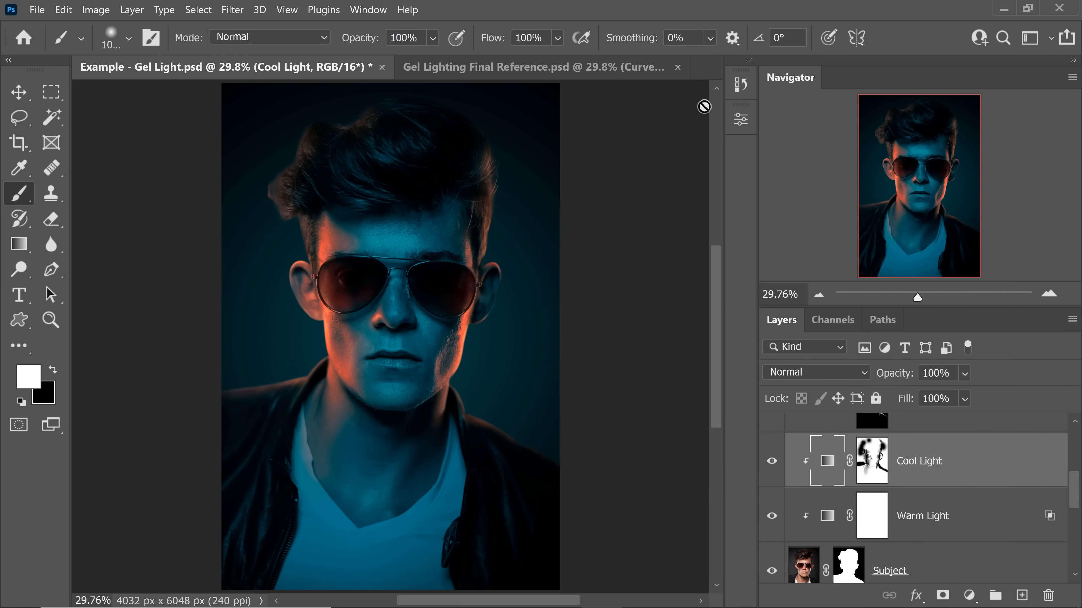